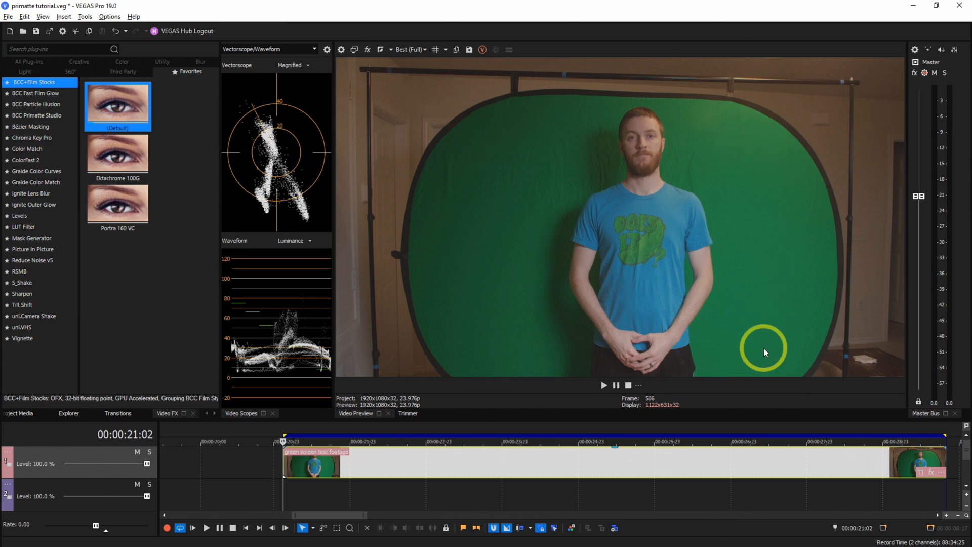
Play the green screen test footage from the middle of the clip and stop at 00:00:27:09
{"action": "left_click", "coordinate": [612, 461]}
{"action": "key", "text": "space"}
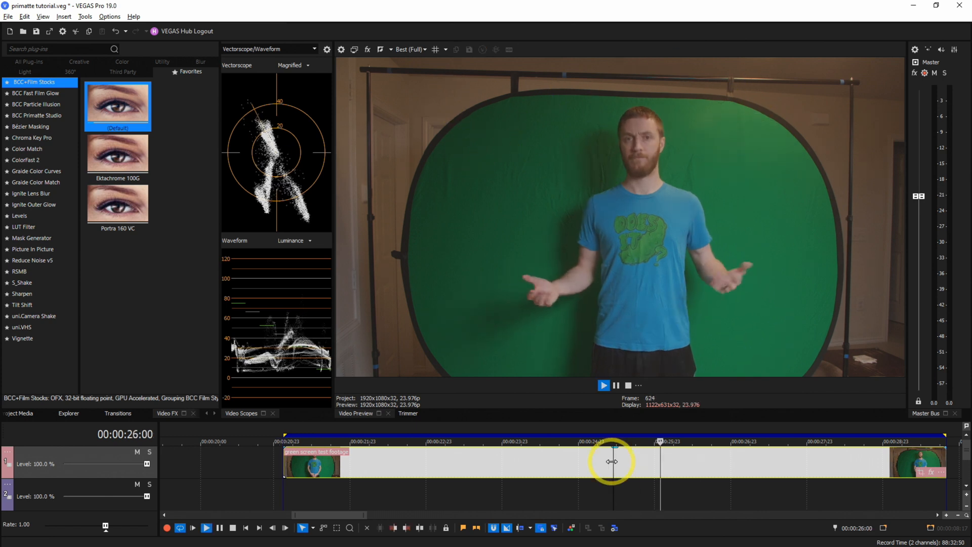
{"action": "key", "text": "space"}
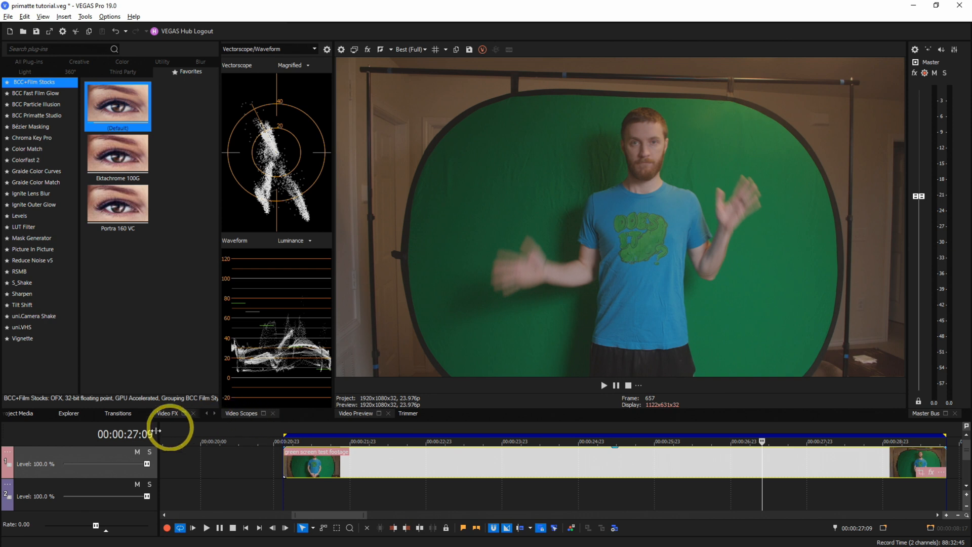
{"action": "left_click", "coordinate": [41, 116]}
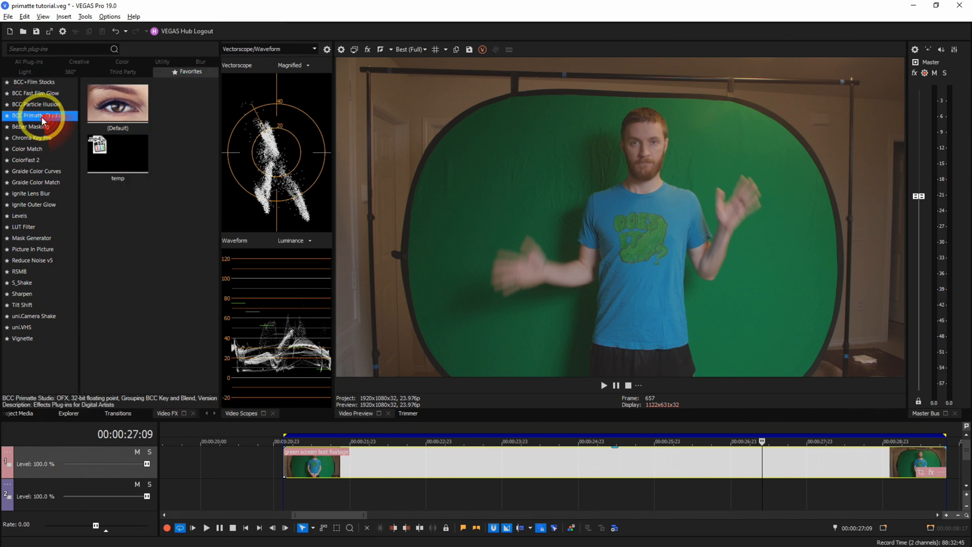
{"action": "left_click", "coordinate": [111, 108]}
{"action": "left_click_drag", "start_coordinate": [111, 108], "coordinate": [127, 94]}
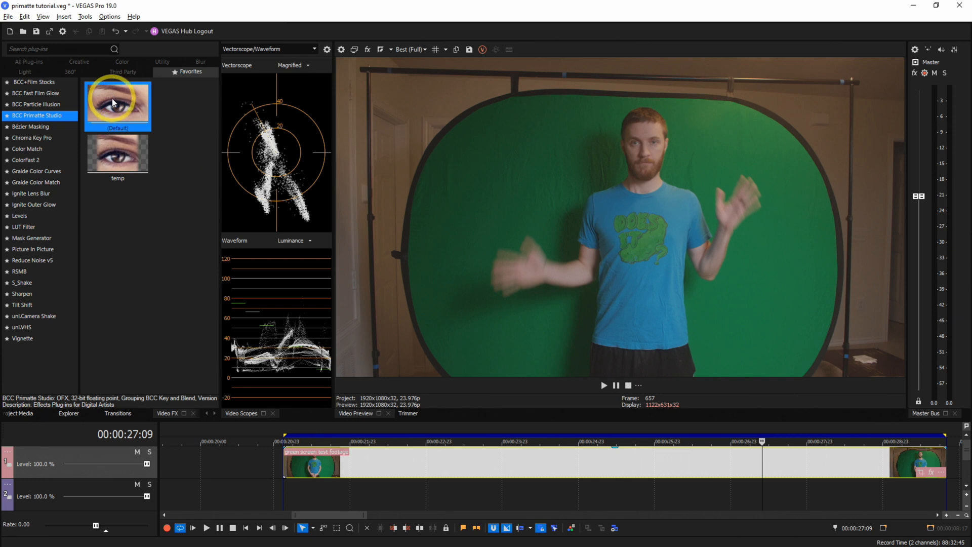
{"action": "left_click_drag", "start_coordinate": [132, 104], "coordinate": [400, 446]}
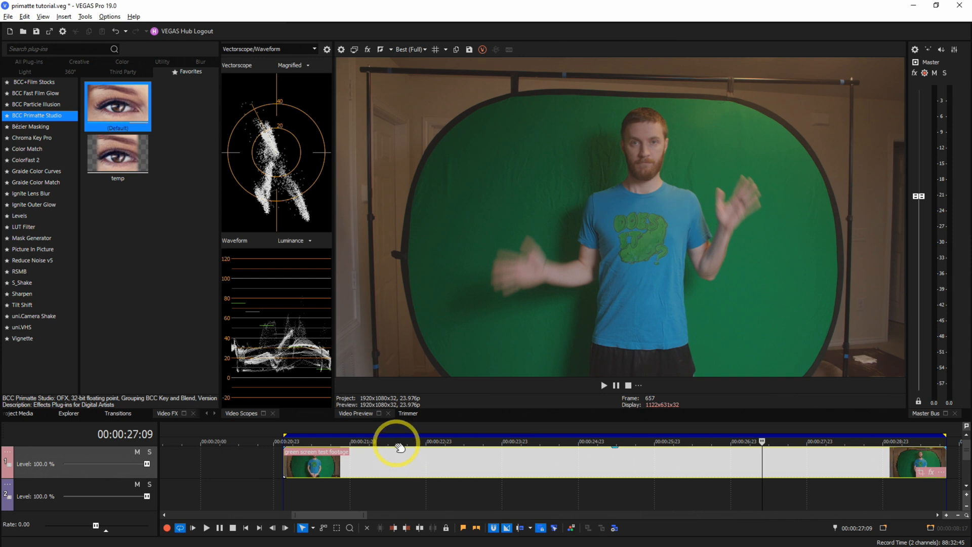
{"action": "left_click_drag", "start_coordinate": [400, 446], "coordinate": [403, 449]}
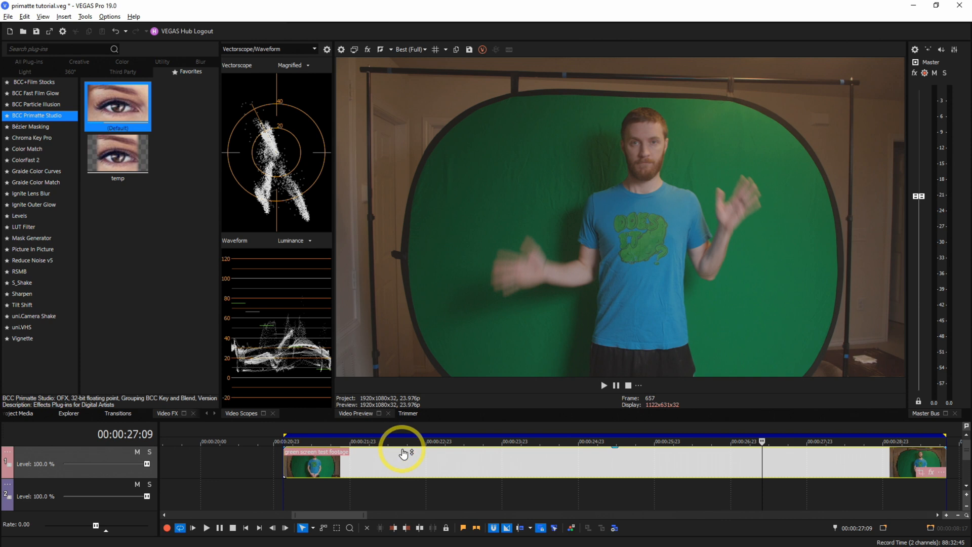
Set track 1's compositing mode to Custom, using the BCC Primatte Studio plug-in
{"action": "left_click", "coordinate": [12, 451]}
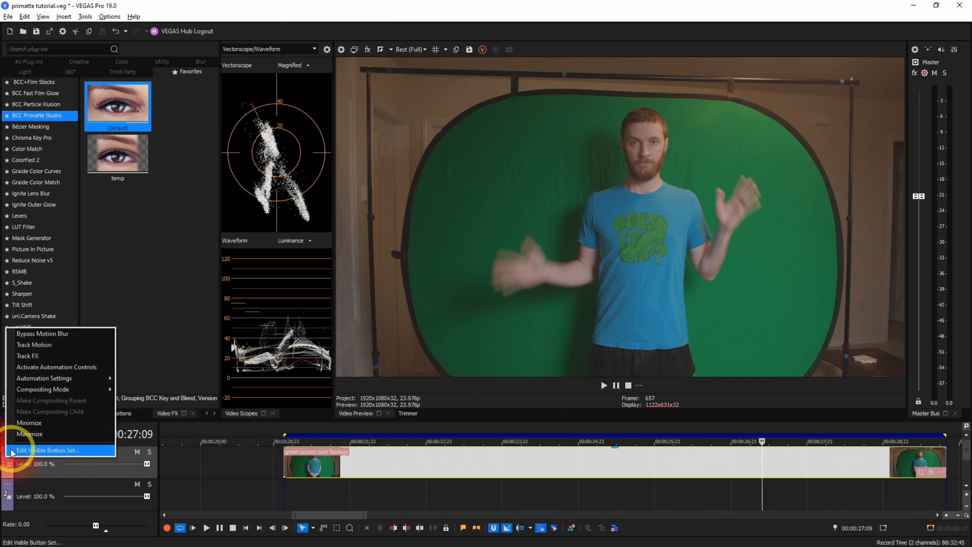
{"action": "mouse_move", "coordinate": [87, 395]}
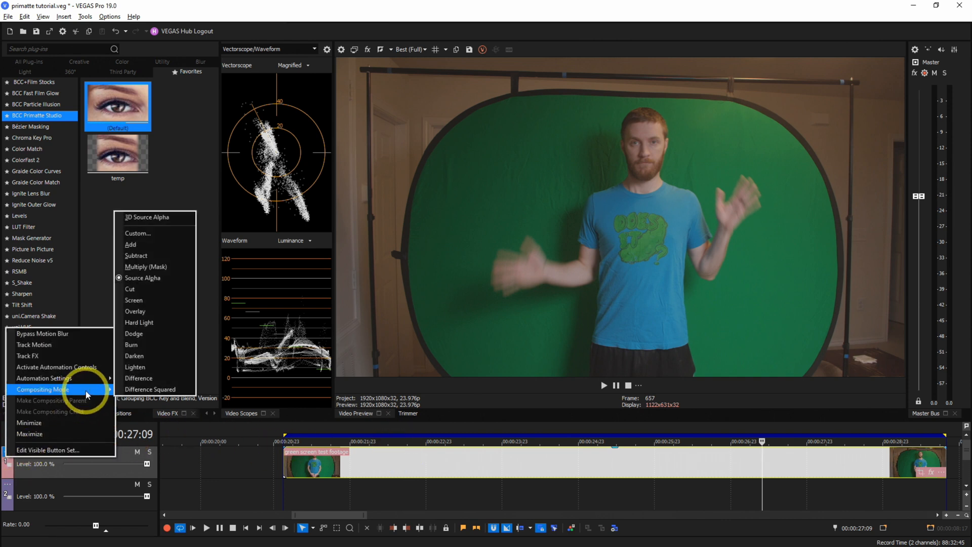
{"action": "left_click", "coordinate": [147, 233]}
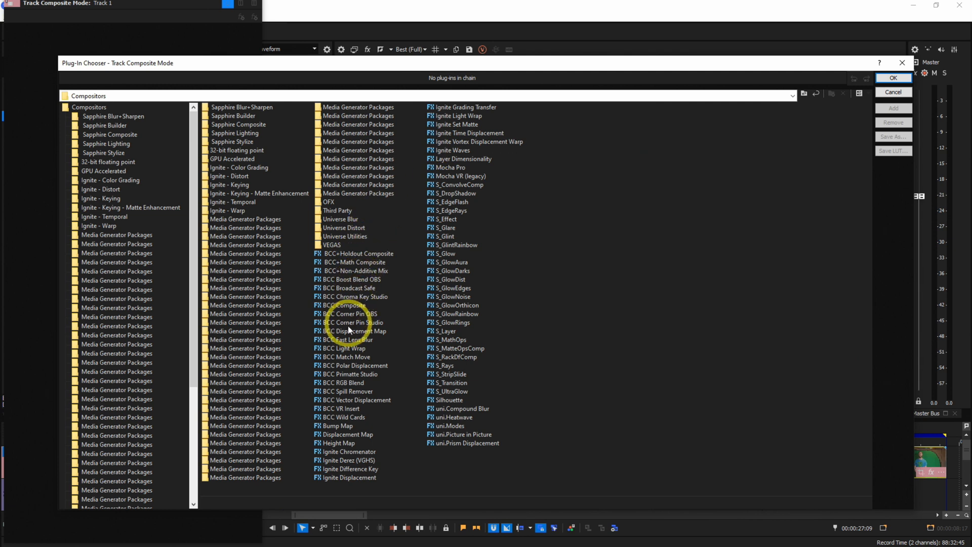
{"action": "double_click", "coordinate": [351, 376]}
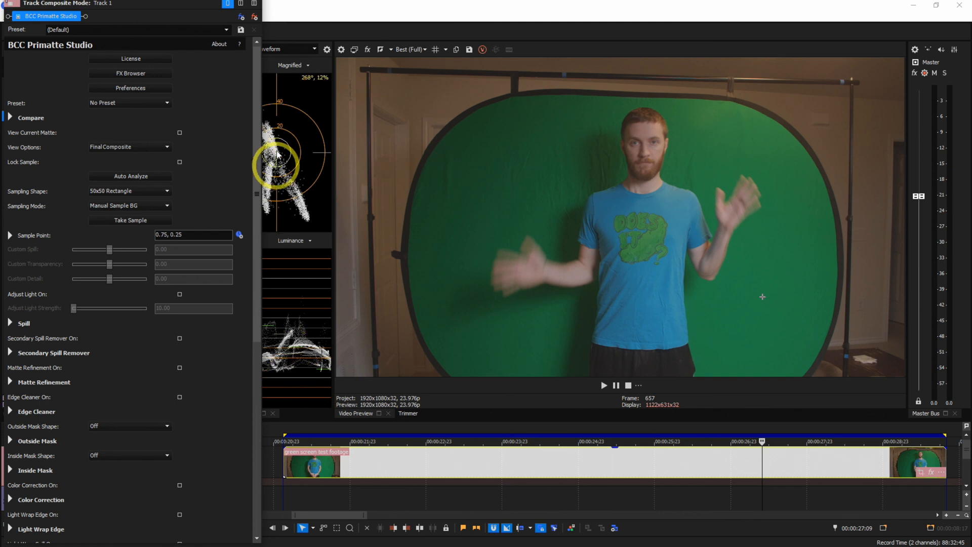
{"action": "mouse_move", "coordinate": [256, 66]}
{"action": "left_mouse_down"}
{"action": "mouse_move", "coordinate": [251, 400]}
{"action": "mouse_move", "coordinate": [257, 104]}
{"action": "mouse_move", "coordinate": [262, 224]}
{"action": "mouse_move", "coordinate": [269, 64]}
{"action": "left_mouse_up"}
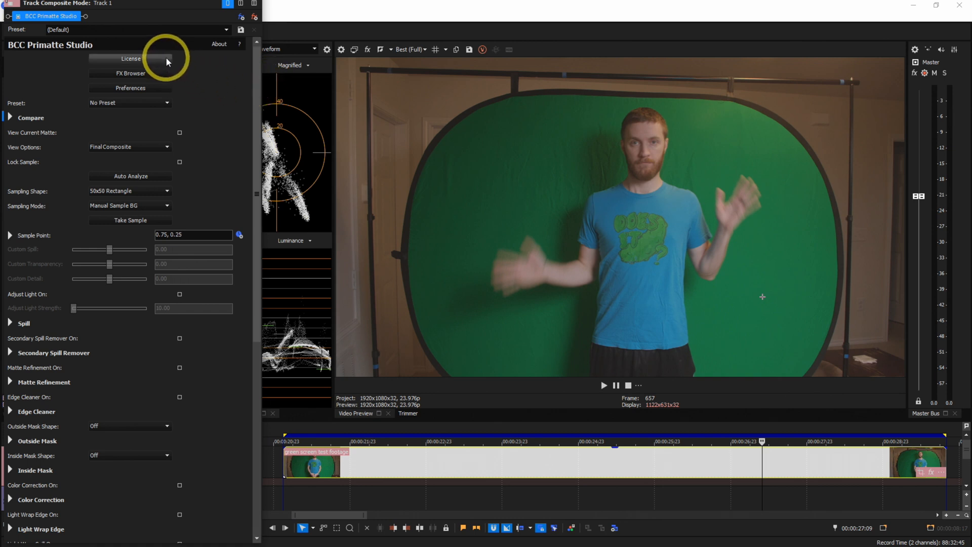
Look through the presets and preferences of BCC Primatte Studio, leaving the preset at No Preset
{"action": "left_click", "coordinate": [157, 75]}
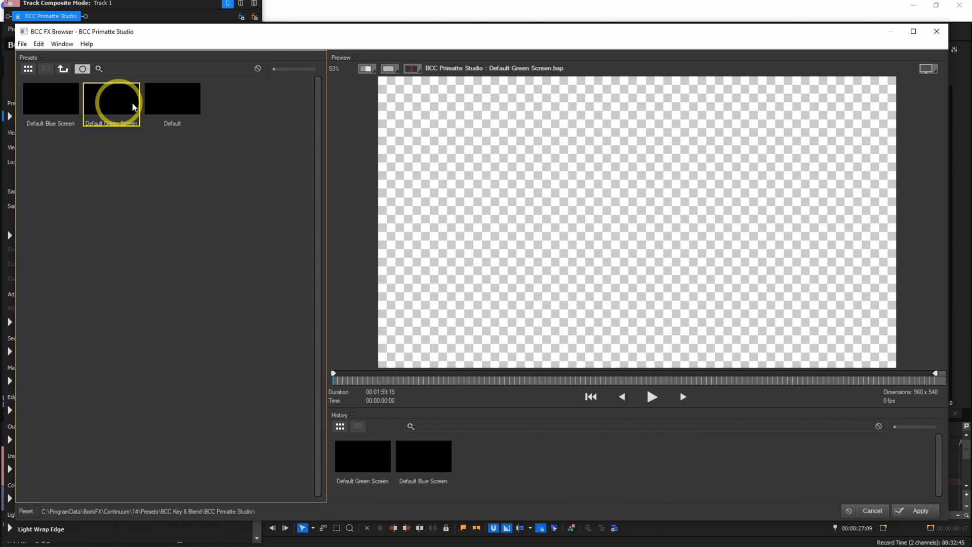
{"action": "left_click", "coordinate": [937, 31]}
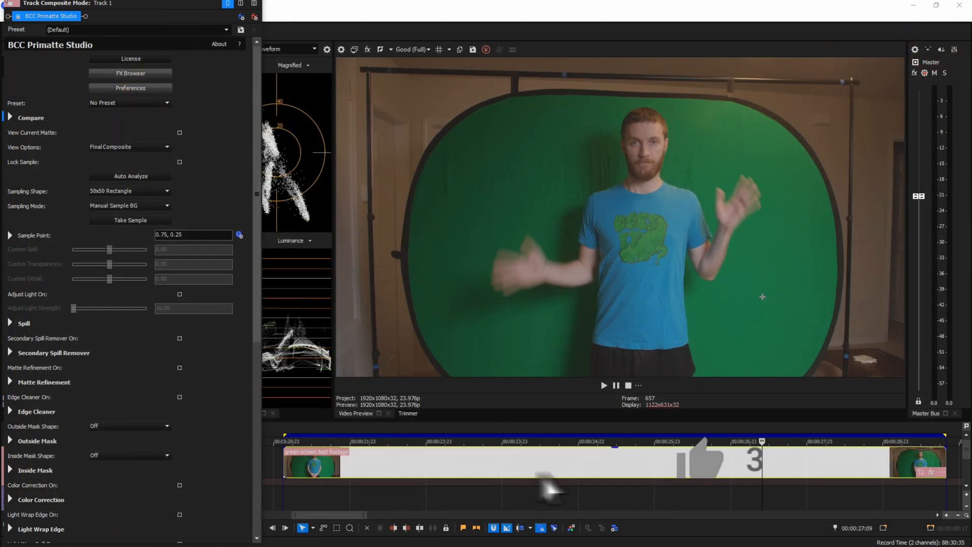
{"action": "left_click_drag", "start_coordinate": [675, 174], "coordinate": [398, 120]}
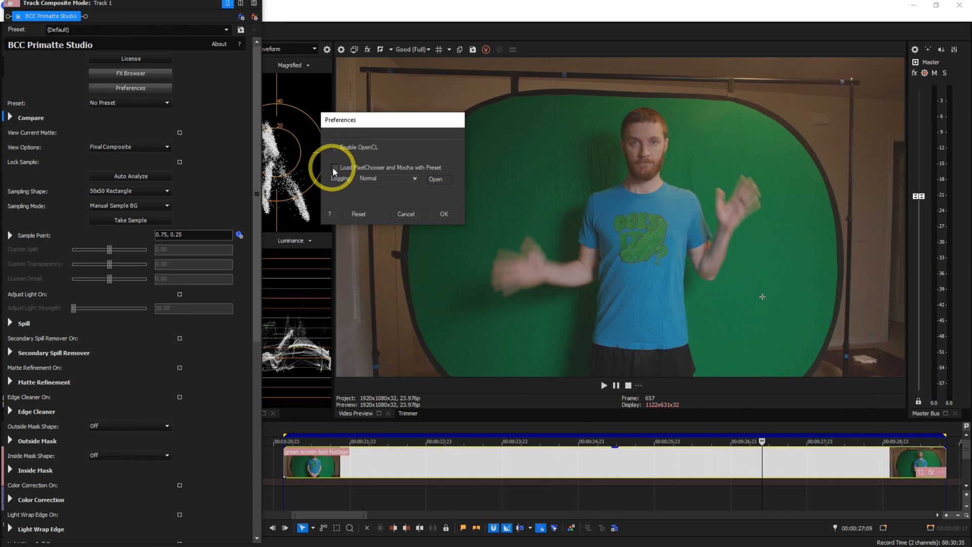
{"action": "left_click", "coordinate": [411, 179]}
{"action": "left_click", "coordinate": [418, 145]}
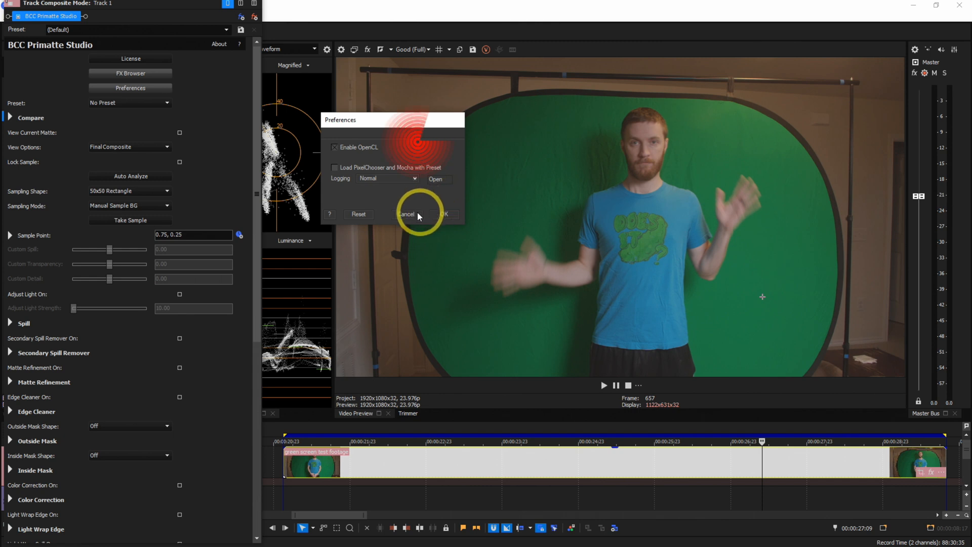
{"action": "left_click", "coordinate": [436, 214]}
{"action": "left_click", "coordinate": [167, 103]}
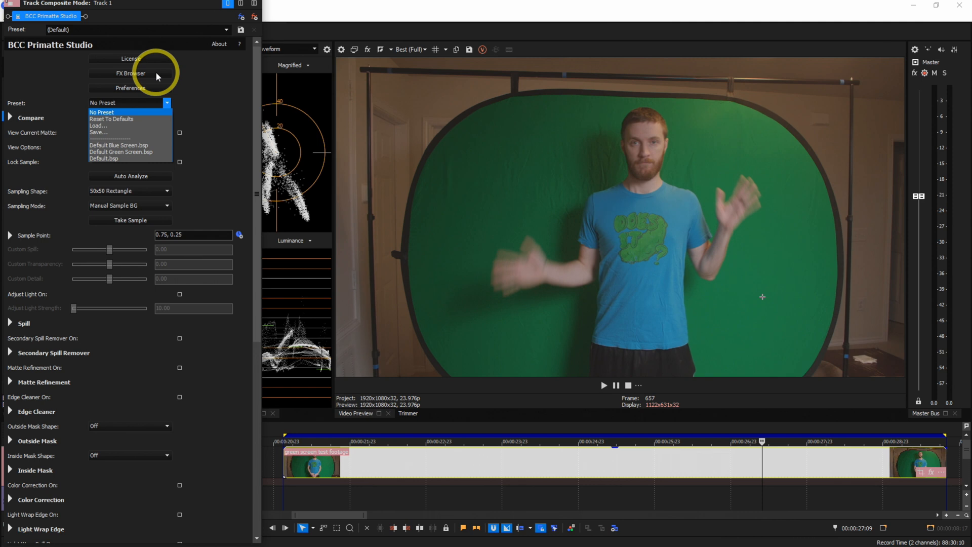
{"action": "left_click", "coordinate": [41, 104]}
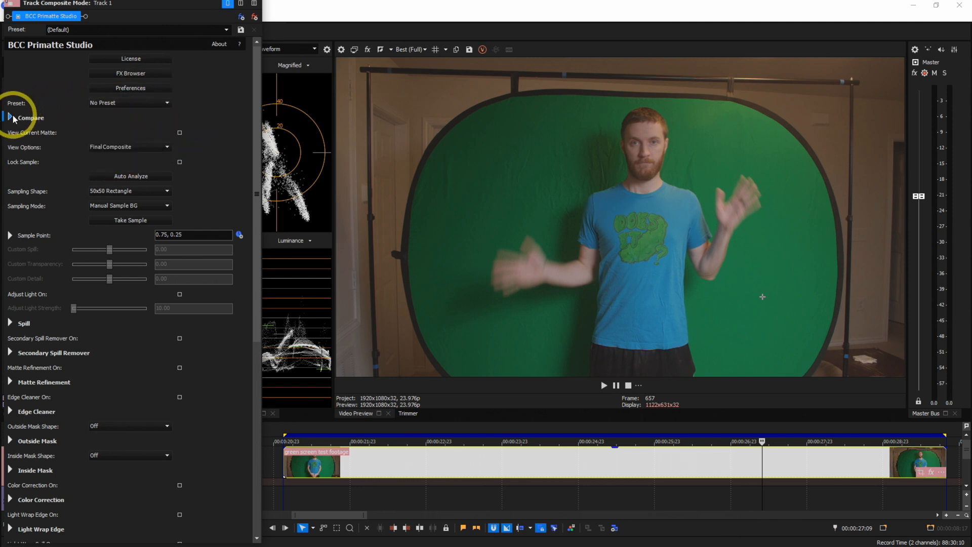
Try the Side By Side compare mode with adjusted Wipe/Slide and Right Offset values, and switch comparison back off
{"action": "left_click", "coordinate": [14, 119]}
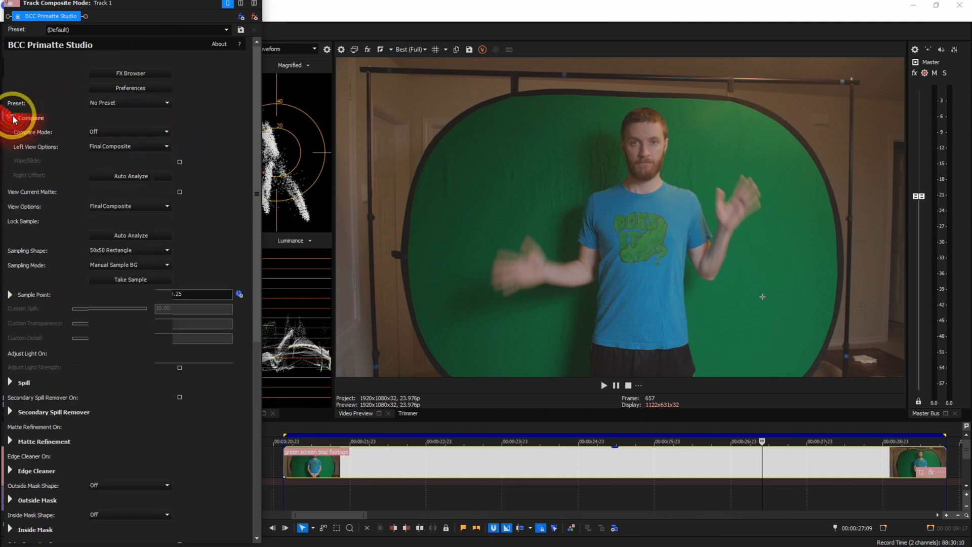
{"action": "left_click", "coordinate": [147, 130]}
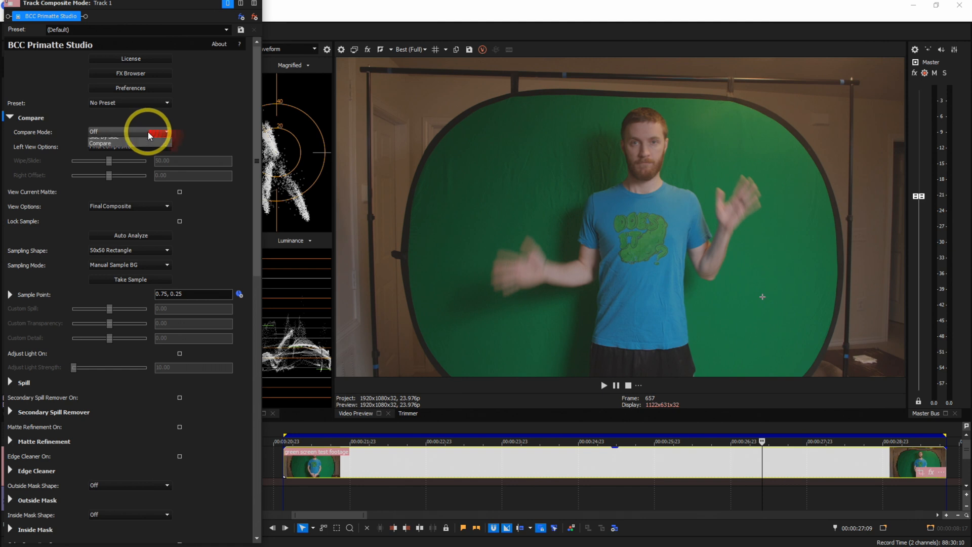
{"action": "left_click", "coordinate": [104, 146]}
{"action": "mouse_move", "coordinate": [113, 163]}
{"action": "left_mouse_down"}
{"action": "mouse_move", "coordinate": [98, 163]}
{"action": "mouse_move", "coordinate": [126, 163]}
{"action": "mouse_move", "coordinate": [109, 163]}
{"action": "mouse_move", "coordinate": [107, 182]}
{"action": "left_mouse_up"}
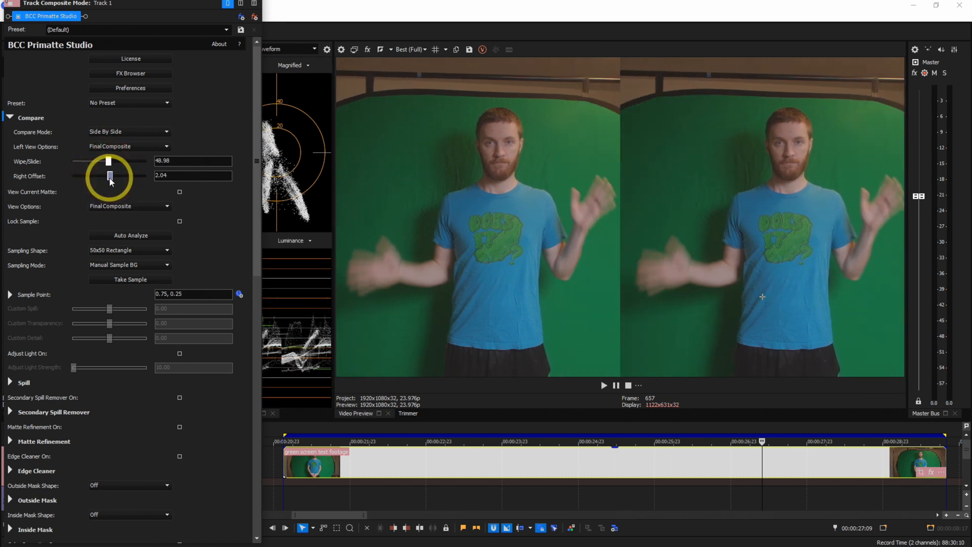
{"action": "left_click", "coordinate": [128, 133]}
{"action": "left_click", "coordinate": [113, 137]}
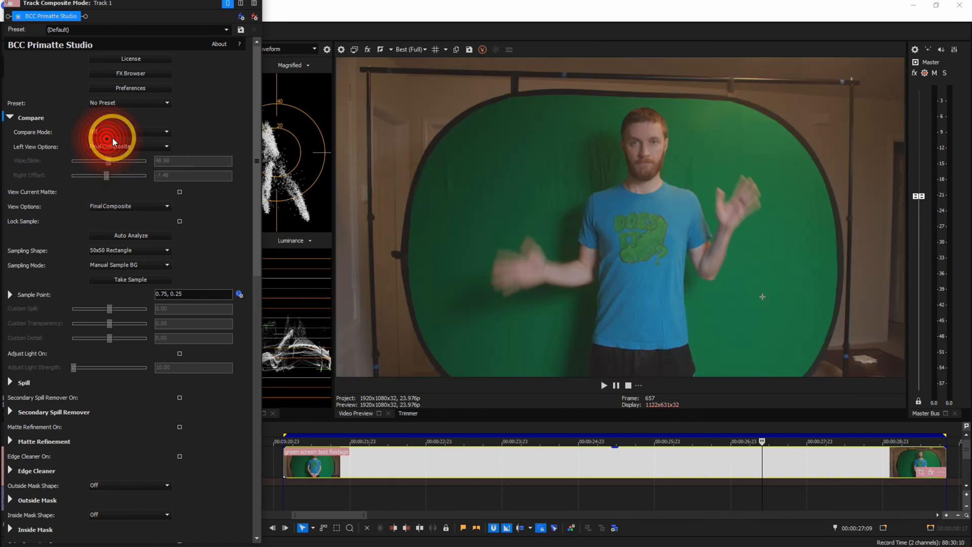
{"action": "left_click", "coordinate": [10, 118]}
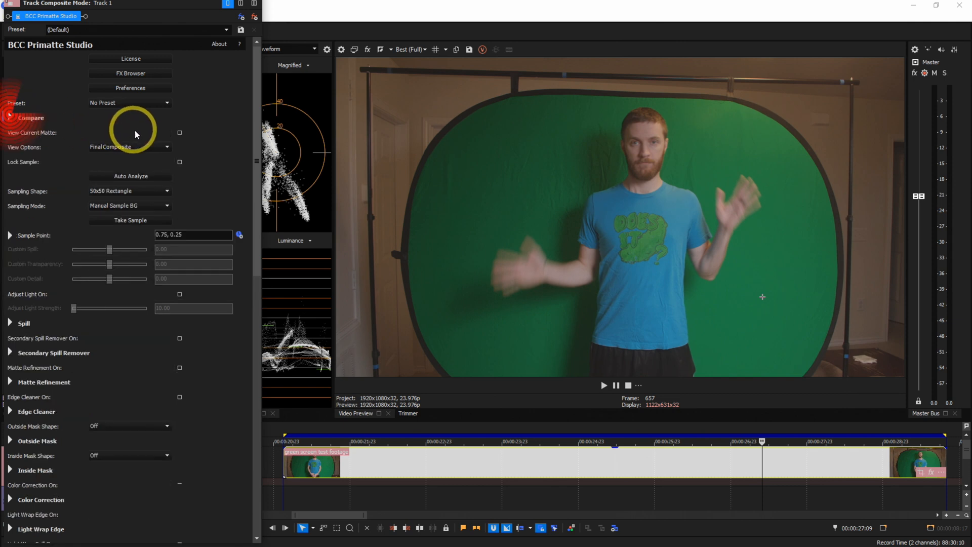
Preview the current matte and the Final Matte view, and return the view to Final Composite
{"action": "left_click", "coordinate": [180, 133]}
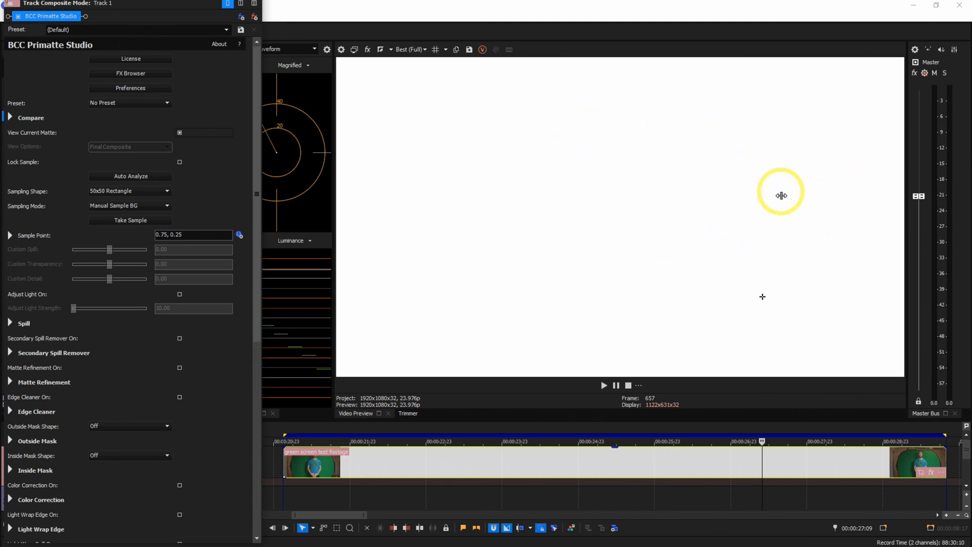
{"action": "left_click", "coordinate": [181, 133]}
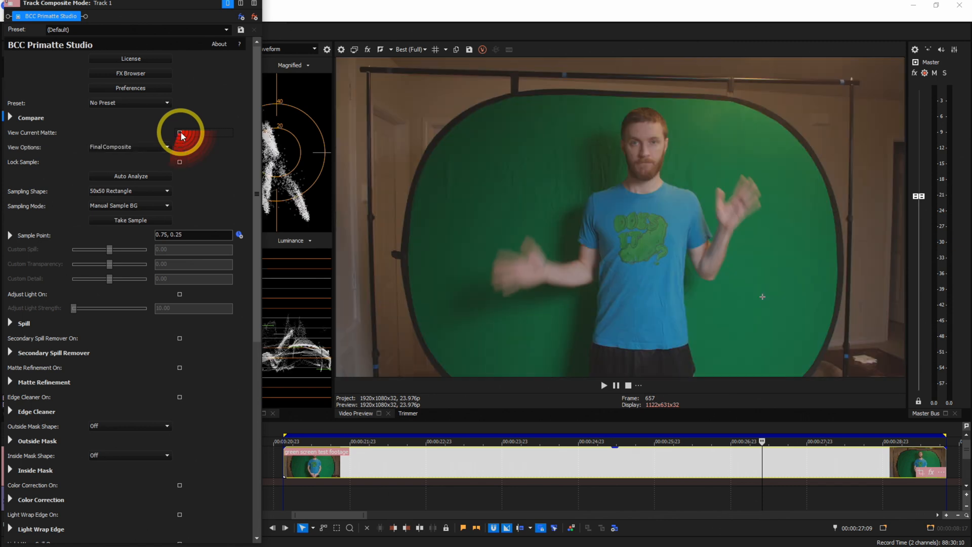
{"action": "left_click", "coordinate": [160, 147]}
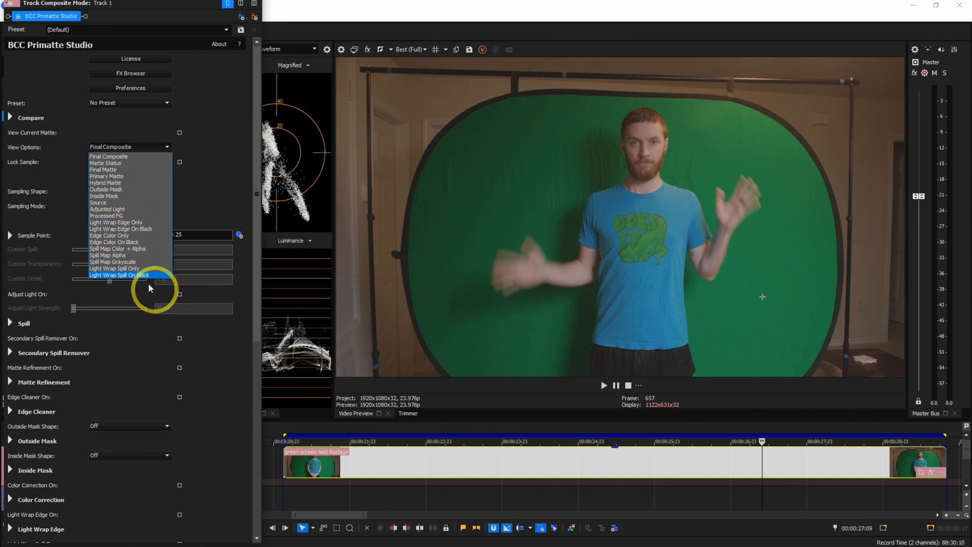
{"action": "left_click", "coordinate": [126, 169]}
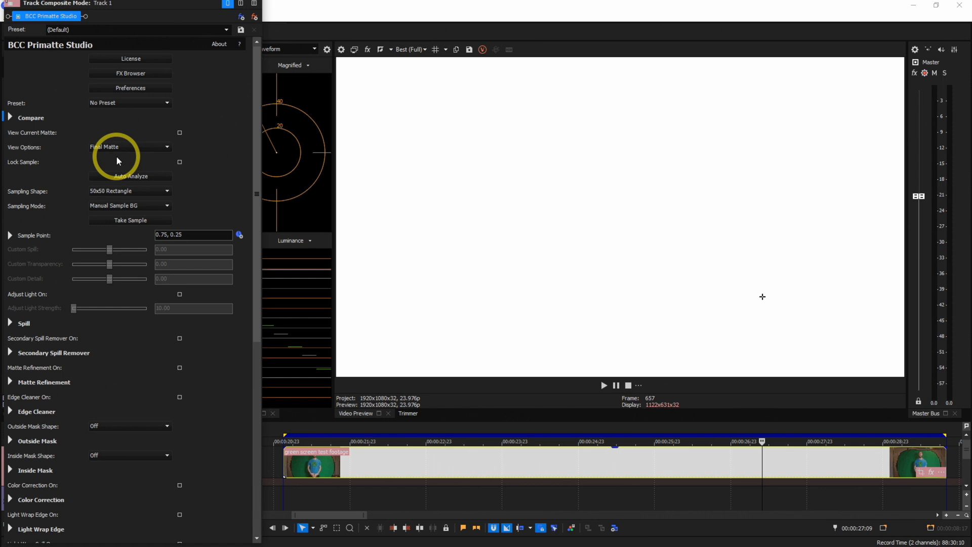
{"action": "left_click", "coordinate": [116, 148]}
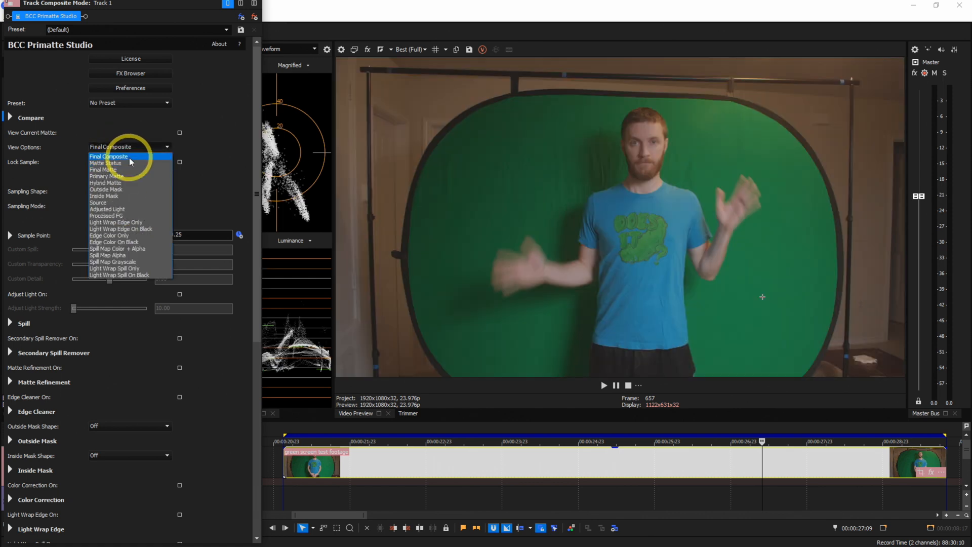
{"action": "left_click", "coordinate": [129, 158]}
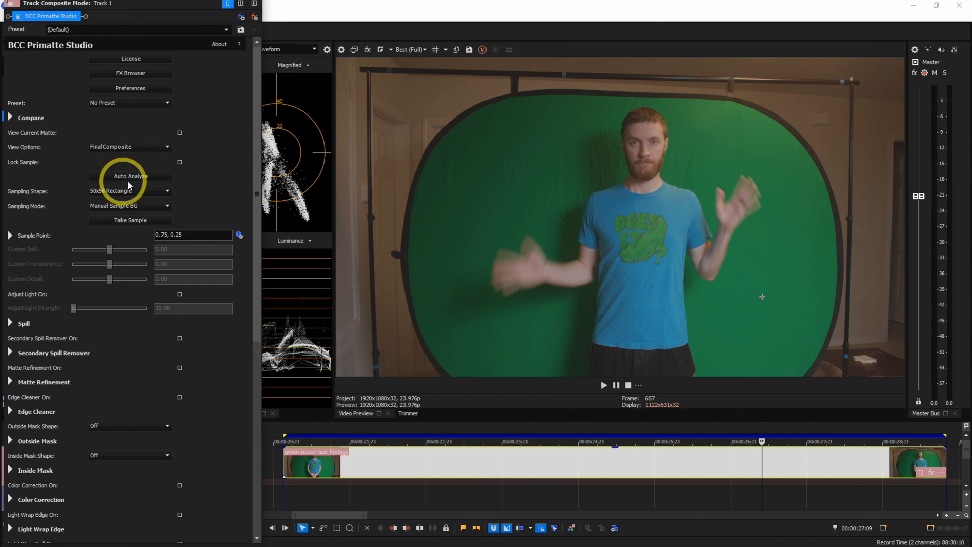
Examine the available sampling shapes and sampling modes, keeping 50x50 Rectangle and Manual Sample BG
{"action": "left_click", "coordinate": [167, 192]}
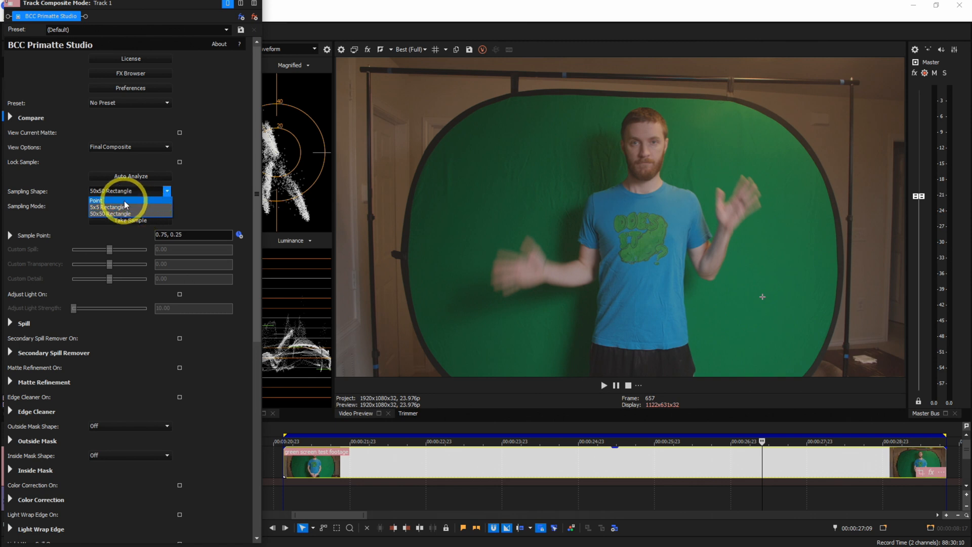
{"action": "left_click", "coordinate": [168, 193]}
{"action": "left_click", "coordinate": [167, 205]}
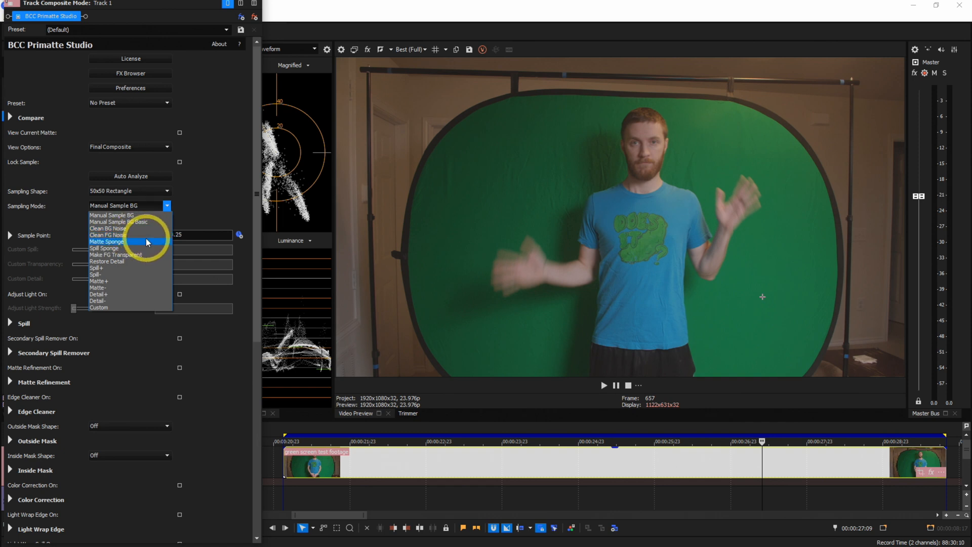
{"action": "left_click", "coordinate": [214, 207]}
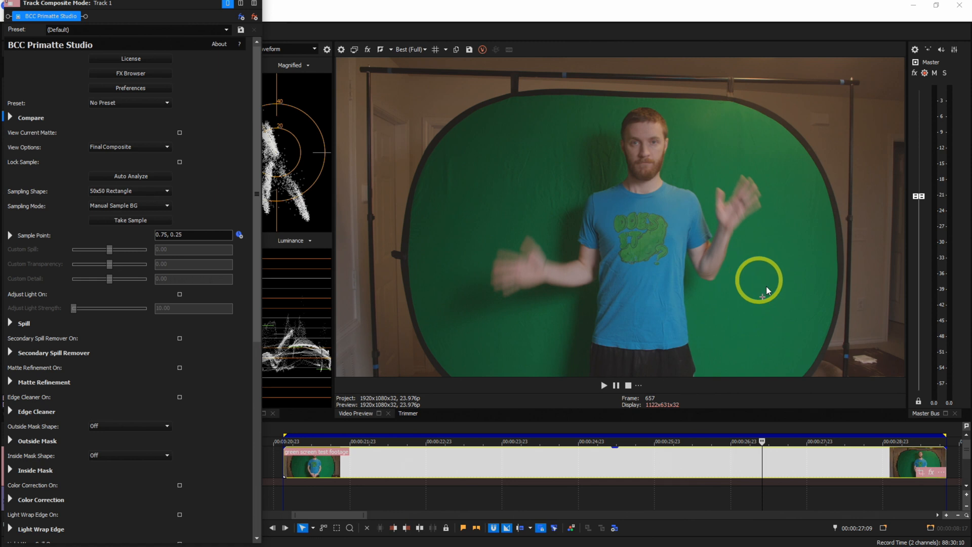
Move the sample point onto the green backdrop above the man's blurred hand, at about 0.32, 0.62
{"action": "left_click_drag", "start_coordinate": [763, 301], "coordinate": [567, 228]}
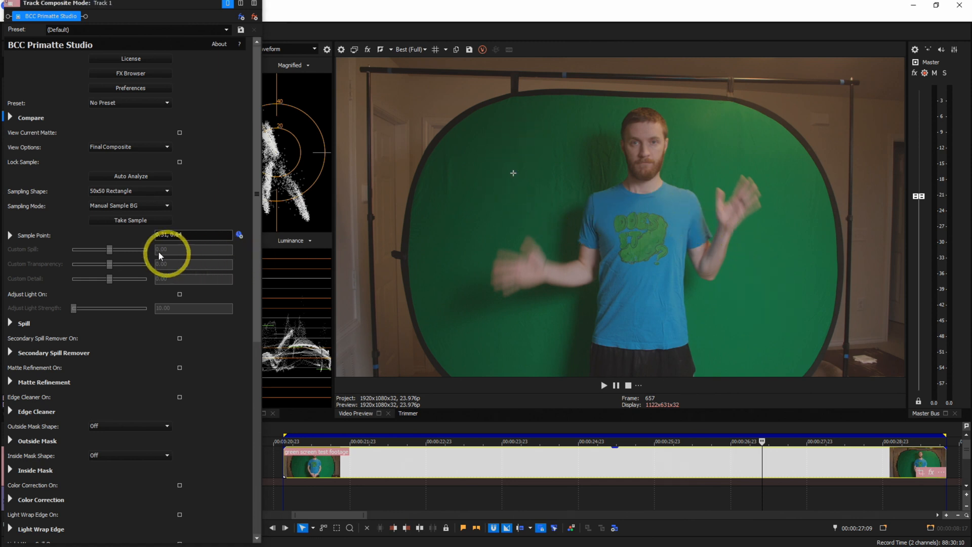
{"action": "left_click", "coordinate": [10, 235]}
{"action": "mouse_move", "coordinate": [138, 263]}
{"action": "left_mouse_down"}
{"action": "mouse_move", "coordinate": [157, 259]}
{"action": "mouse_move", "coordinate": [139, 263]}
{"action": "left_mouse_up"}
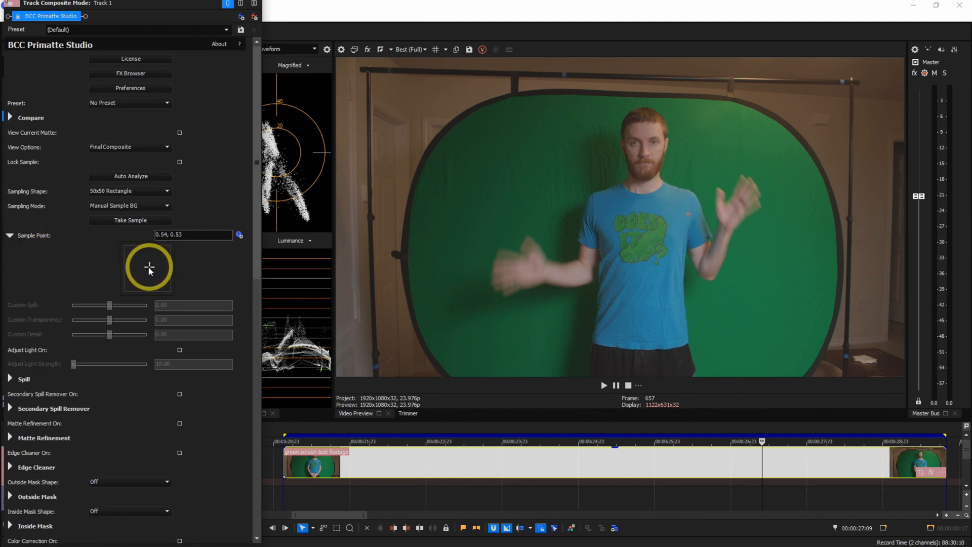
{"action": "left_click", "coordinate": [10, 235]}
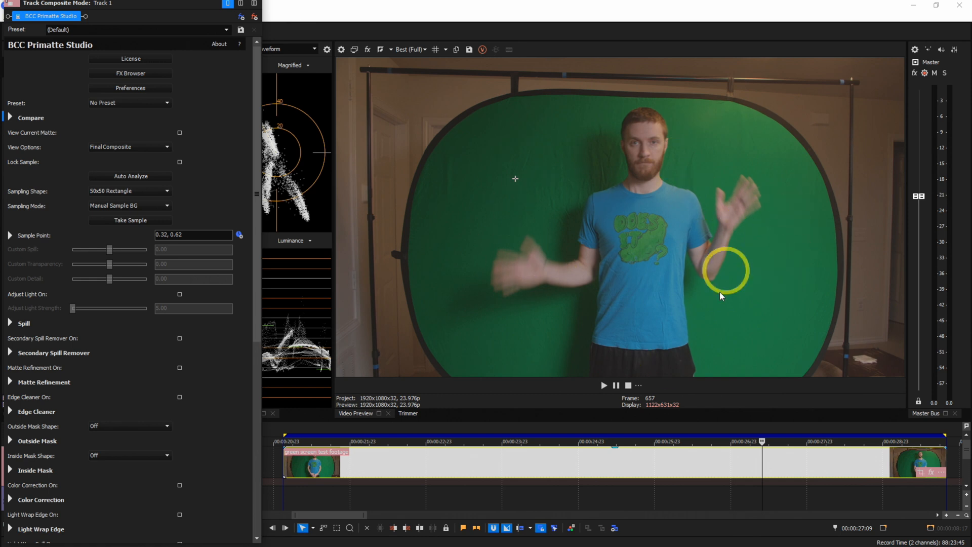
{"action": "left_click", "coordinate": [116, 325]}
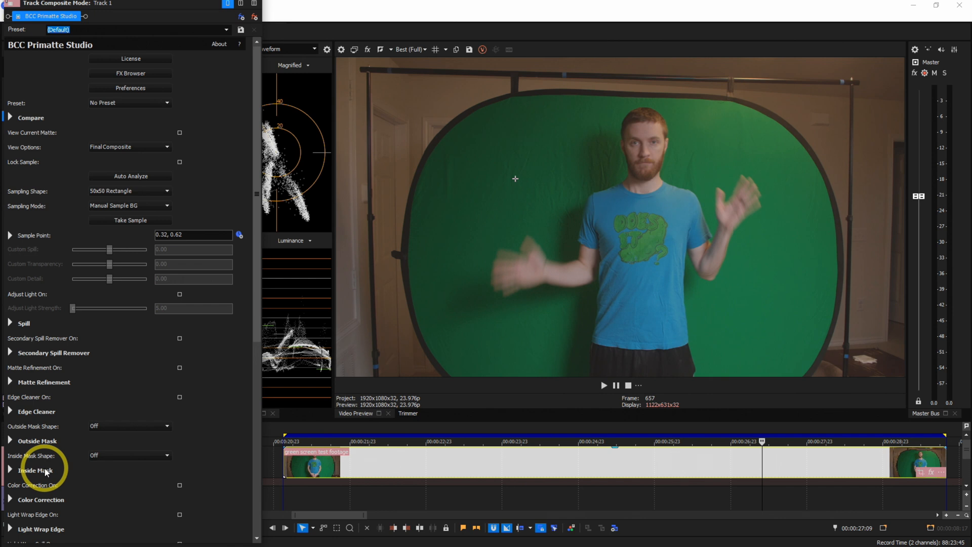
Examine the remaining BCC Primatte Studio parameter groups, including the grain reduction, hybrid and background color settings under Advanced
{"action": "scroll", "coordinate": [46, 471], "scroll_direction": "down", "scroll_amount": 3}
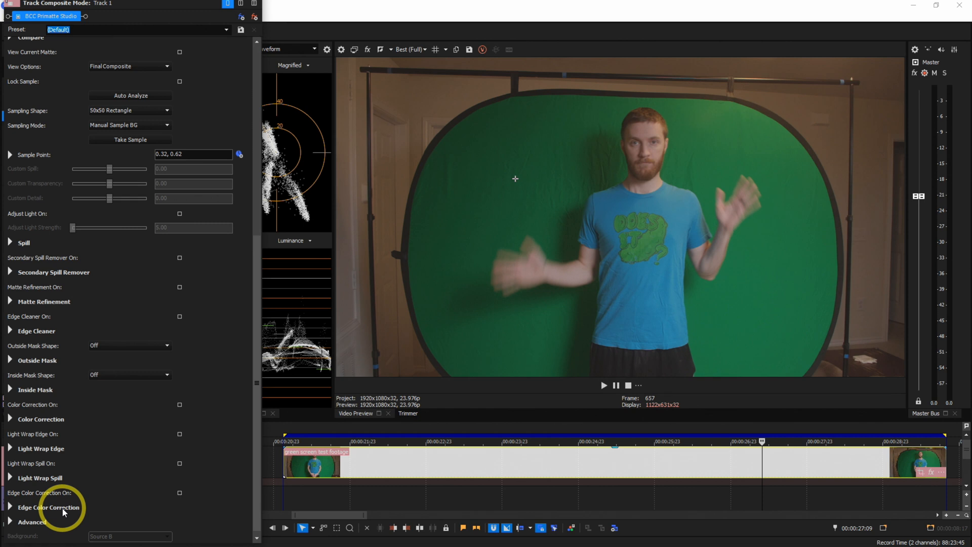
{"action": "left_click", "coordinate": [21, 521]}
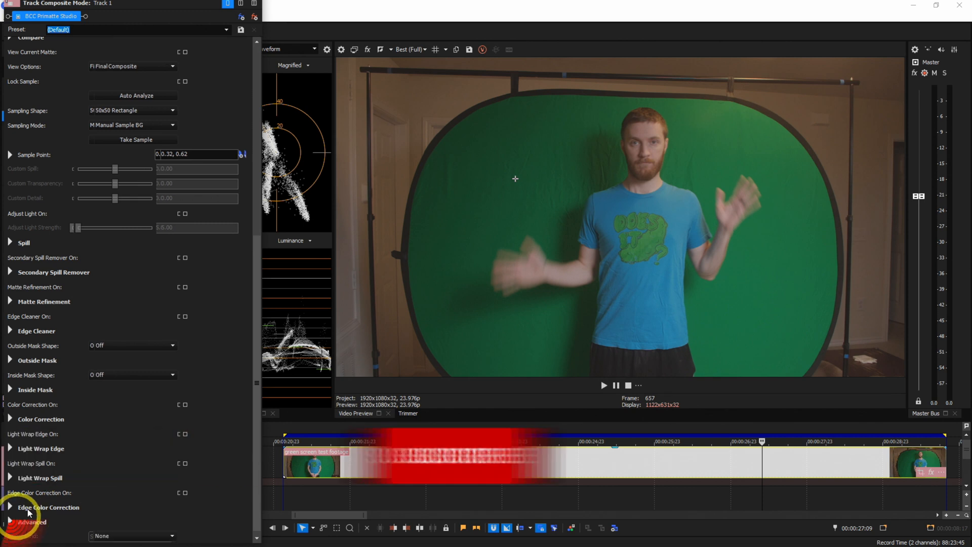
{"action": "scroll", "coordinate": [51, 491], "scroll_direction": "down", "scroll_amount": 3}
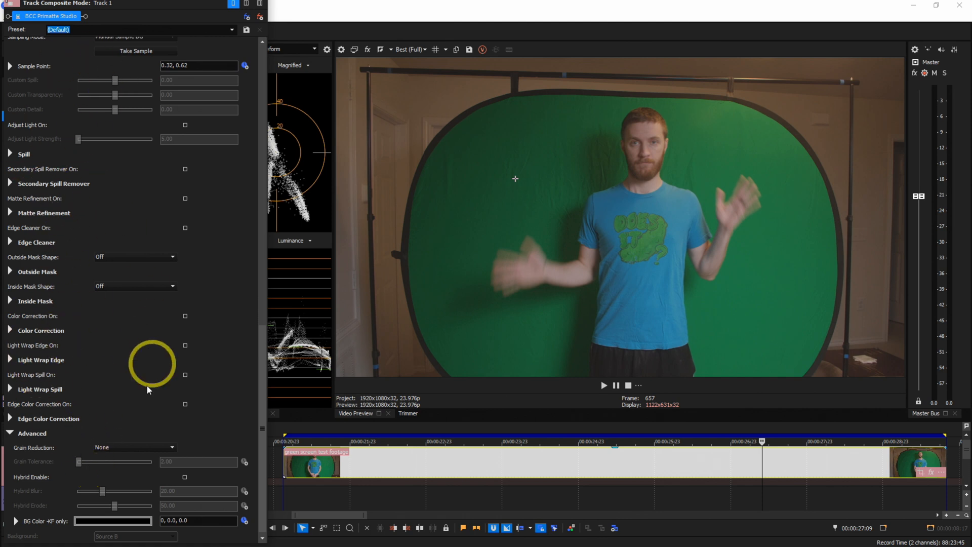
{"action": "left_click", "coordinate": [35, 433]}
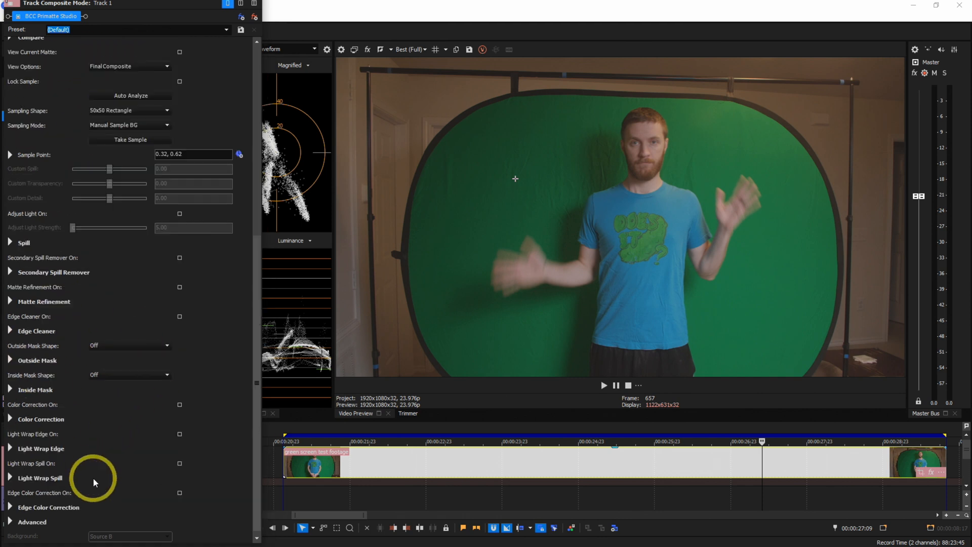
Run Auto Analyze on the green screen at the first frame of the clip and show the Final Matte view
{"action": "left_click", "coordinate": [289, 445]}
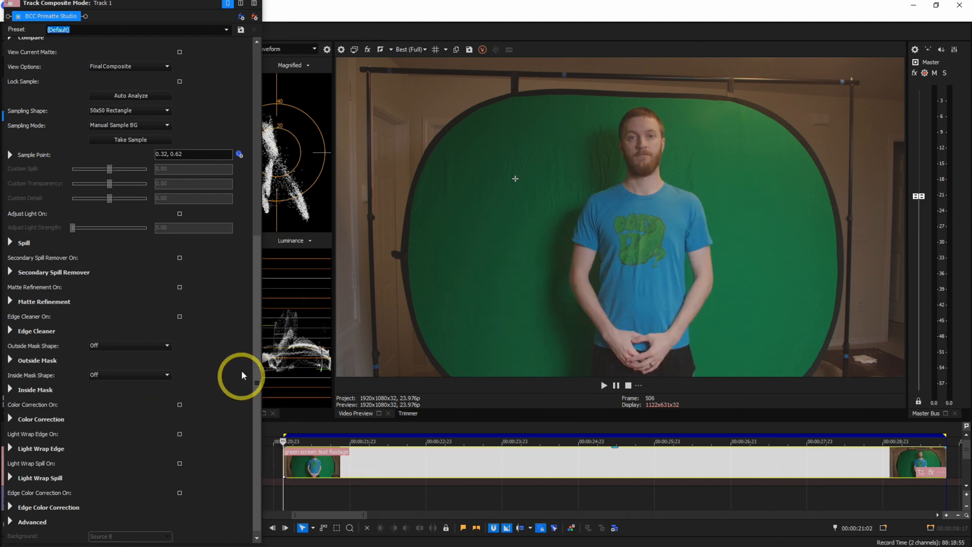
{"action": "left_click", "coordinate": [160, 95]}
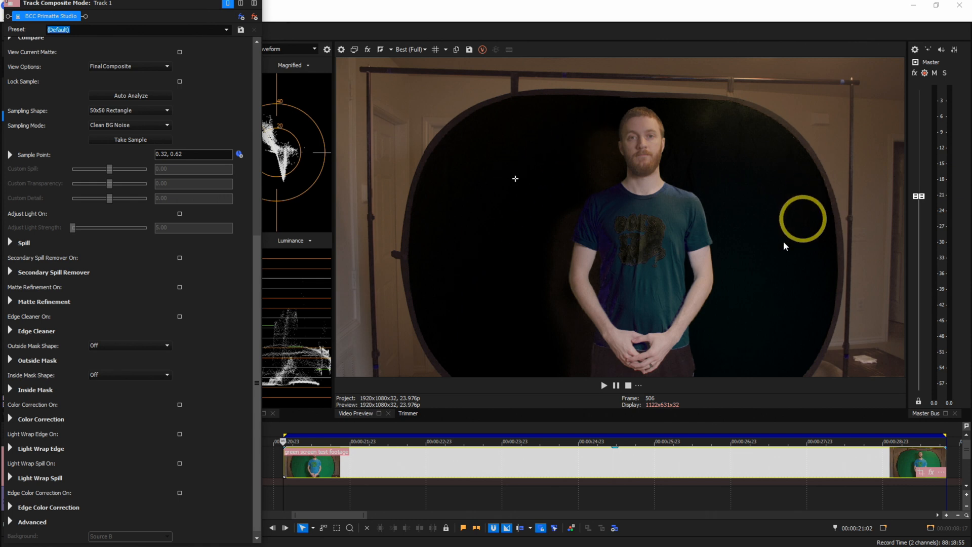
{"action": "left_click", "coordinate": [145, 66]}
{"action": "left_click", "coordinate": [113, 89]}
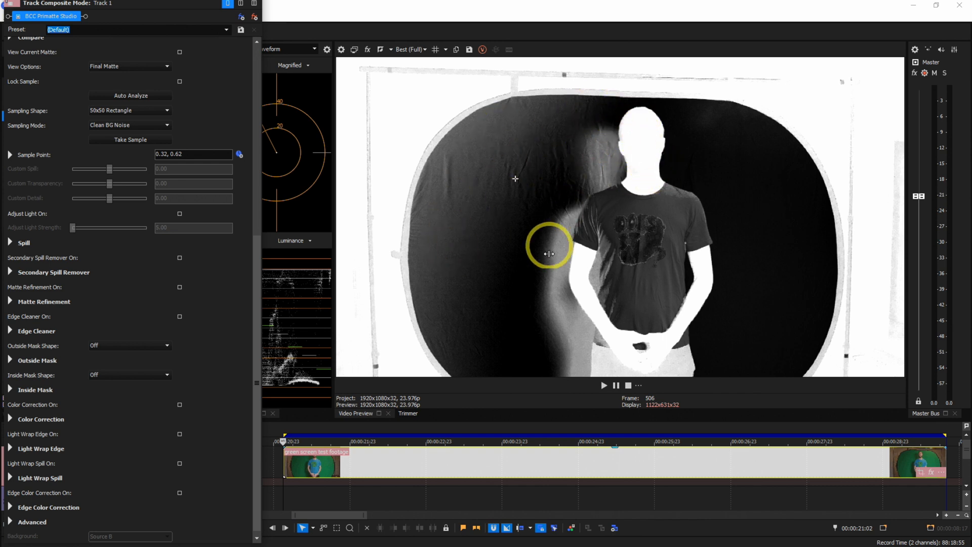
Compare the Final Matte with and without Adjust Light, leave it on, and return the view to Final Composite
{"action": "left_click", "coordinate": [180, 214]}
{"action": "left_click", "coordinate": [179, 212]}
{"action": "left_click", "coordinate": [179, 214]}
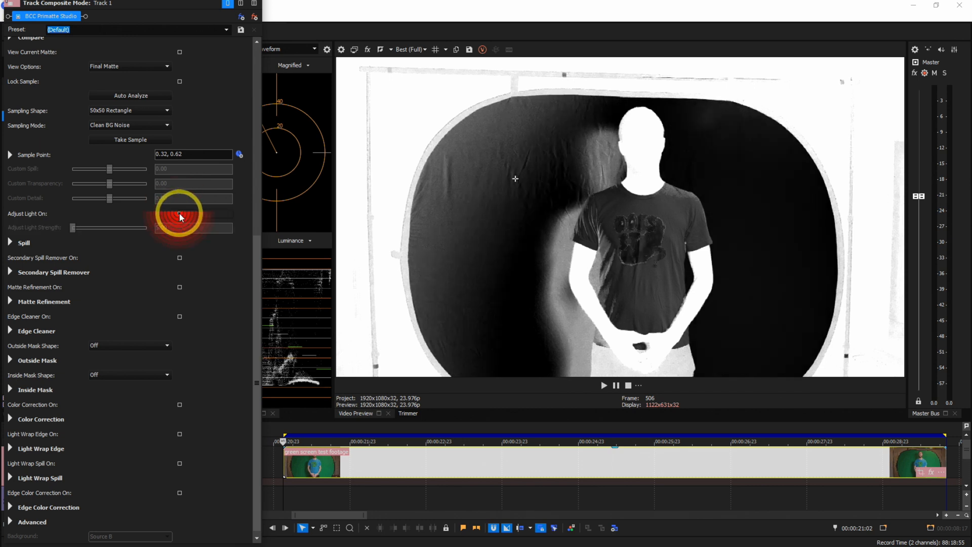
{"action": "left_click", "coordinate": [178, 212]}
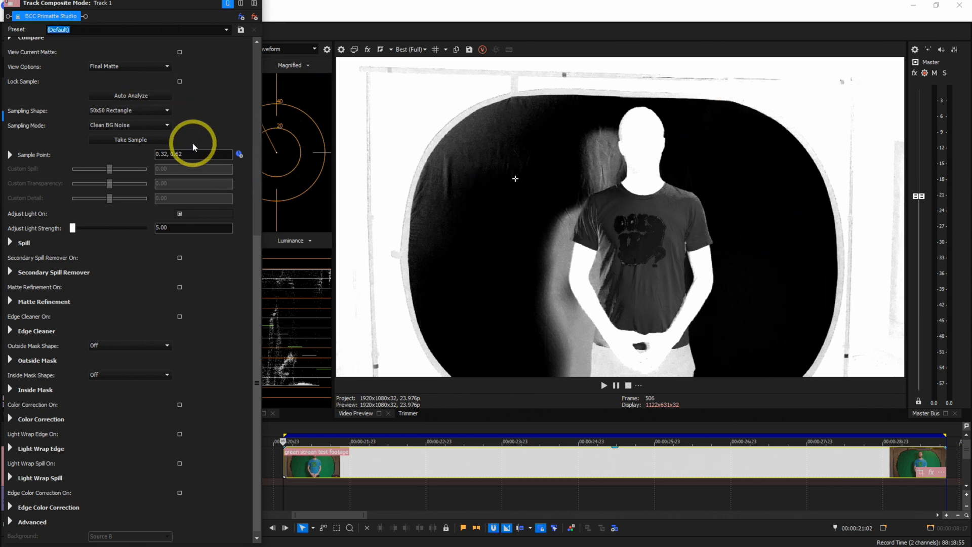
{"action": "left_click", "coordinate": [151, 69]}
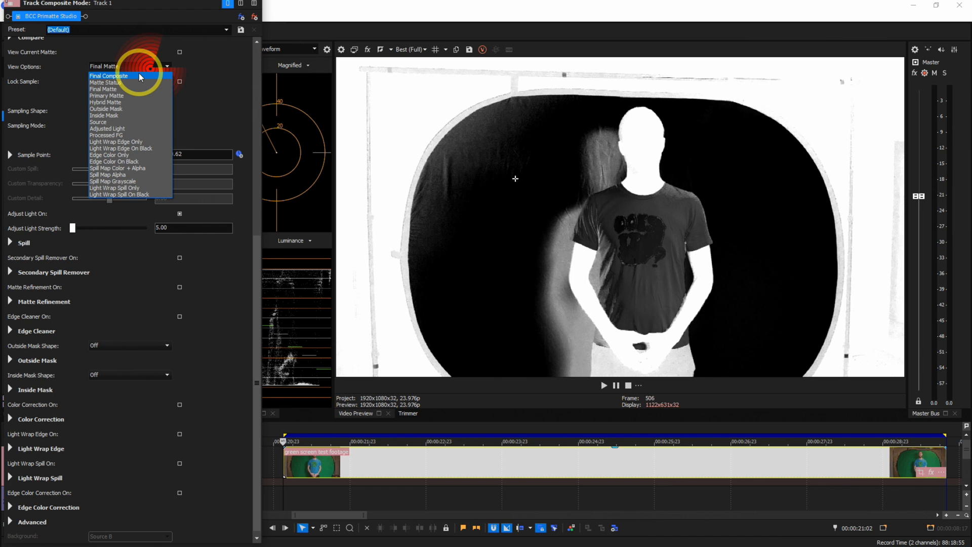
{"action": "left_click", "coordinate": [133, 75]}
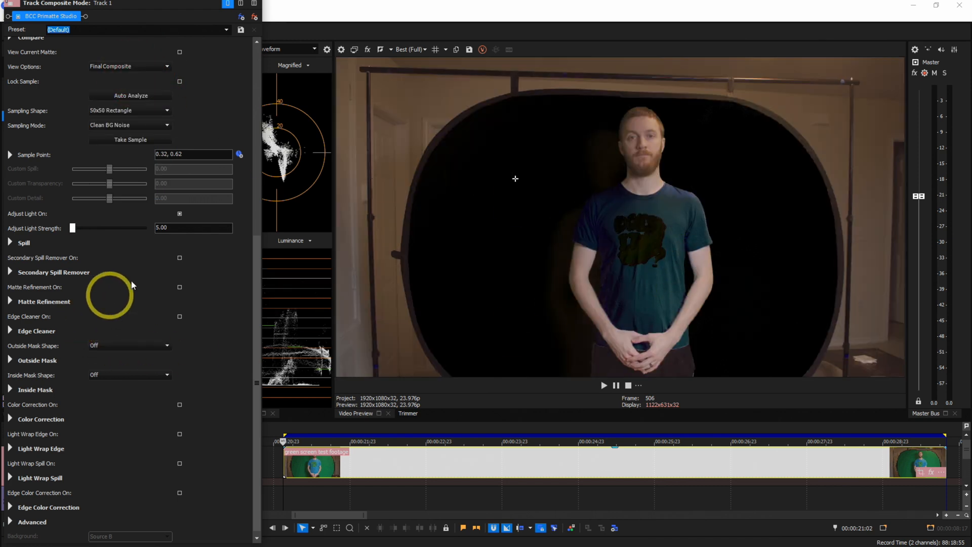
Compare the composite with and without Adjust Light, keep it on, and set Adjust Light Strength to 20.31
{"action": "left_click", "coordinate": [180, 215]}
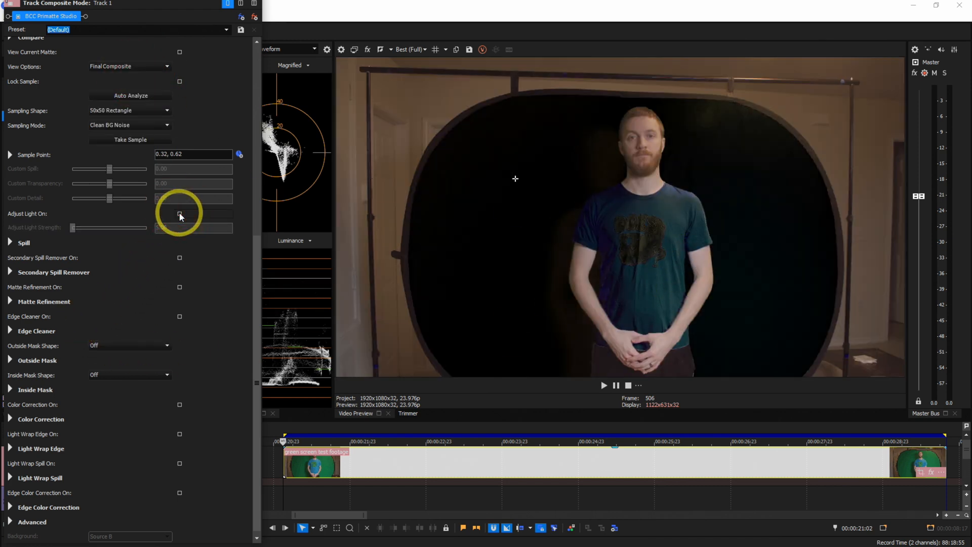
{"action": "left_click", "coordinate": [180, 214]}
{"action": "left_click", "coordinate": [180, 214]}
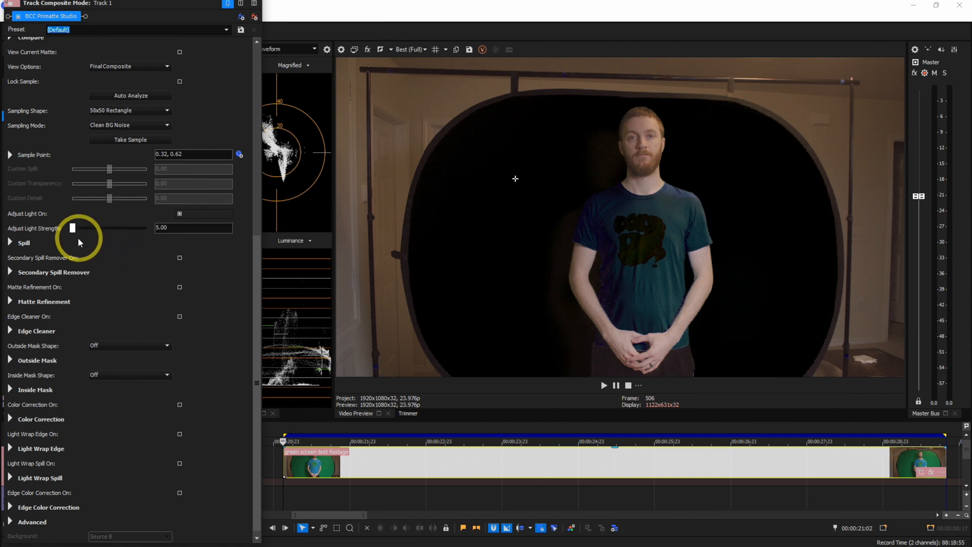
{"action": "mouse_move", "coordinate": [72, 229]}
{"action": "left_mouse_down"}
{"action": "mouse_move", "coordinate": [139, 226]}
{"action": "mouse_move", "coordinate": [76, 219]}
{"action": "left_mouse_up"}
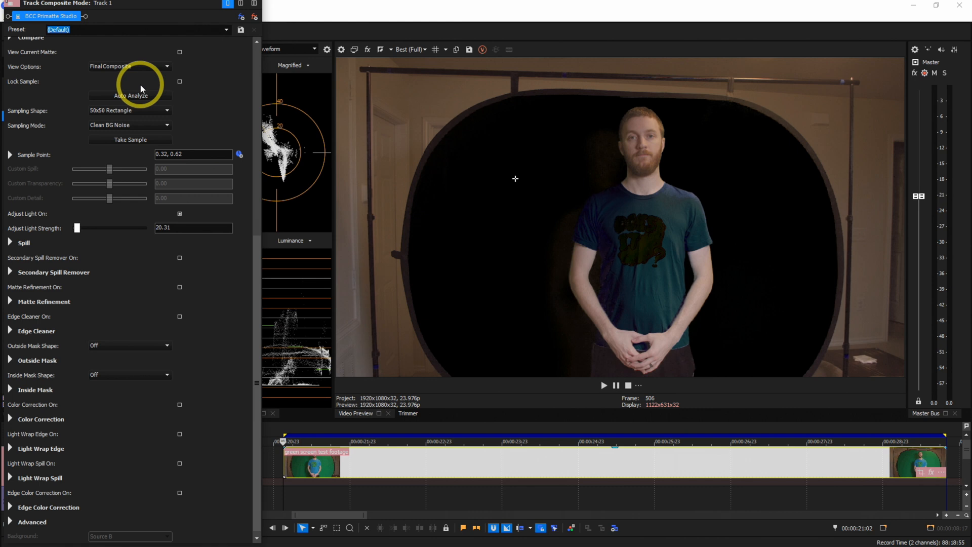
Show the Final Matte and take a Clean BG Noise sample on the backdrop's upper-left area at about 0.22, 0.72
{"action": "left_click", "coordinate": [122, 66]}
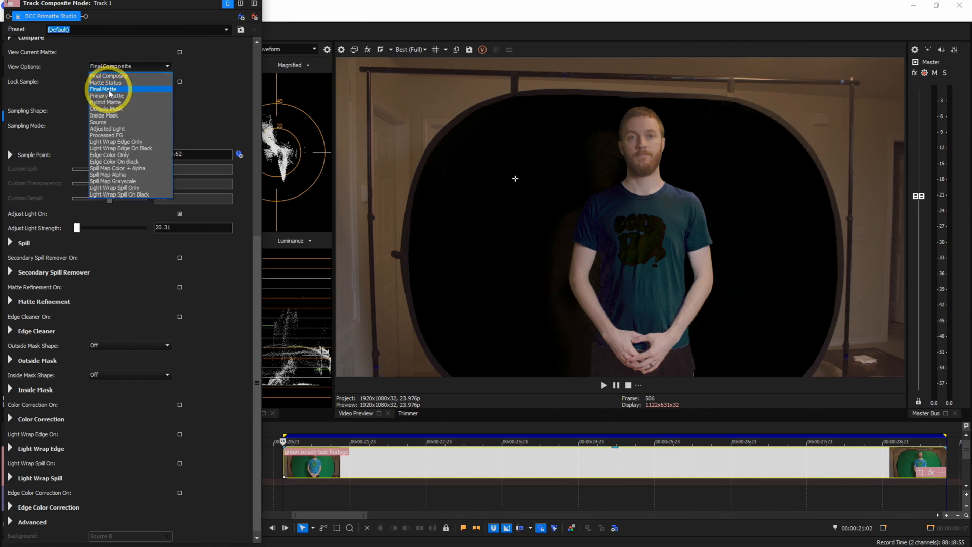
{"action": "left_click", "coordinate": [105, 82]}
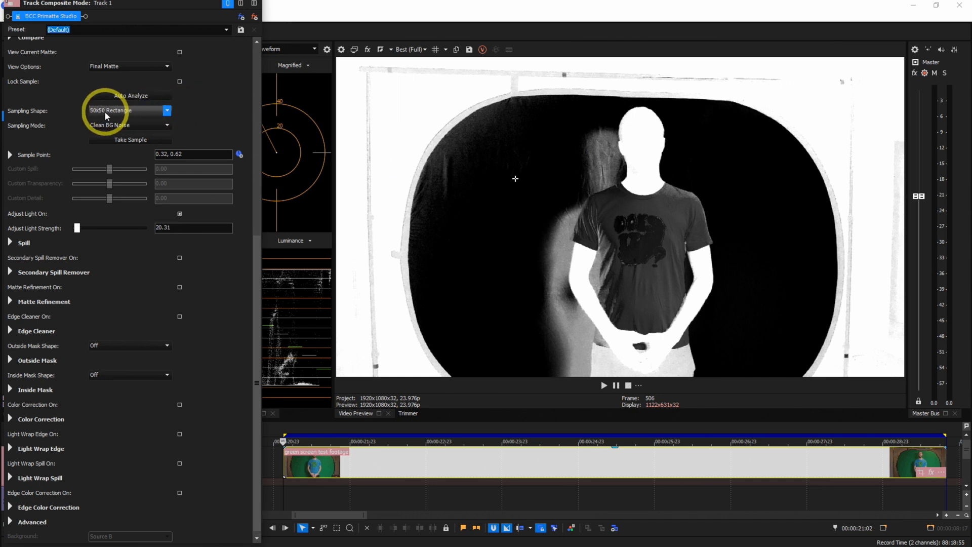
{"action": "left_click", "coordinate": [169, 124]}
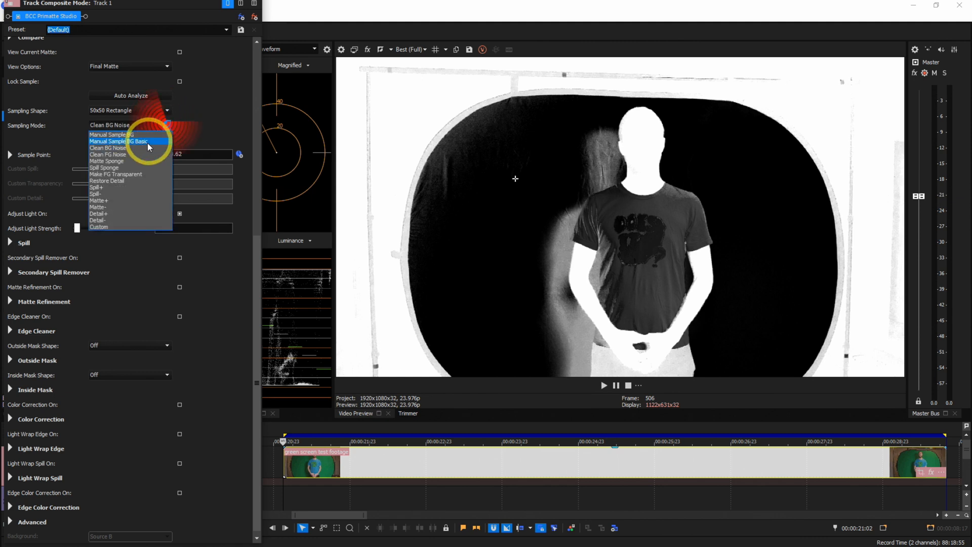
{"action": "left_click", "coordinate": [116, 148]}
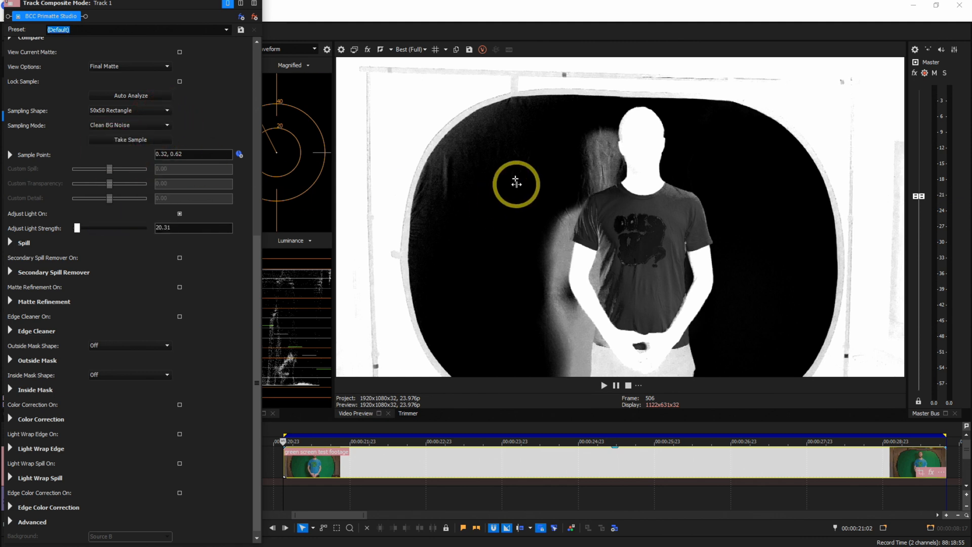
{"action": "left_click_drag", "start_coordinate": [508, 189], "coordinate": [464, 147]}
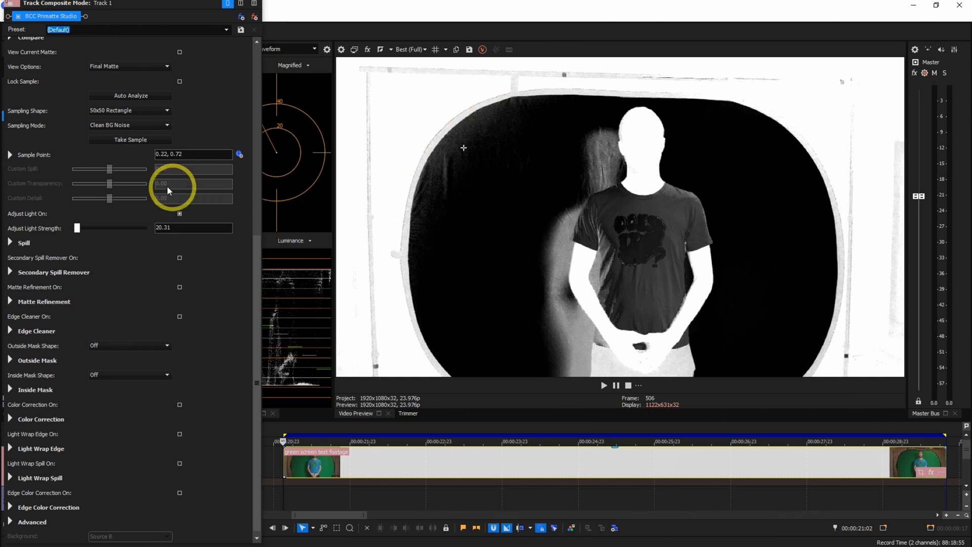
{"action": "left_click", "coordinate": [135, 140]}
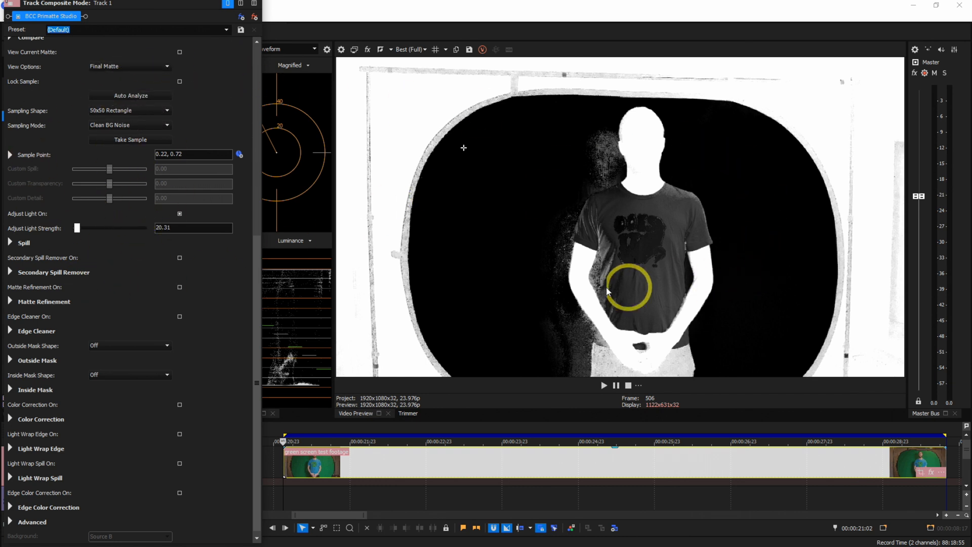
Take a Clean FG Noise sample on the upper chest of the man's shirt at about 0.60, 0.54
{"action": "left_click", "coordinate": [144, 126]}
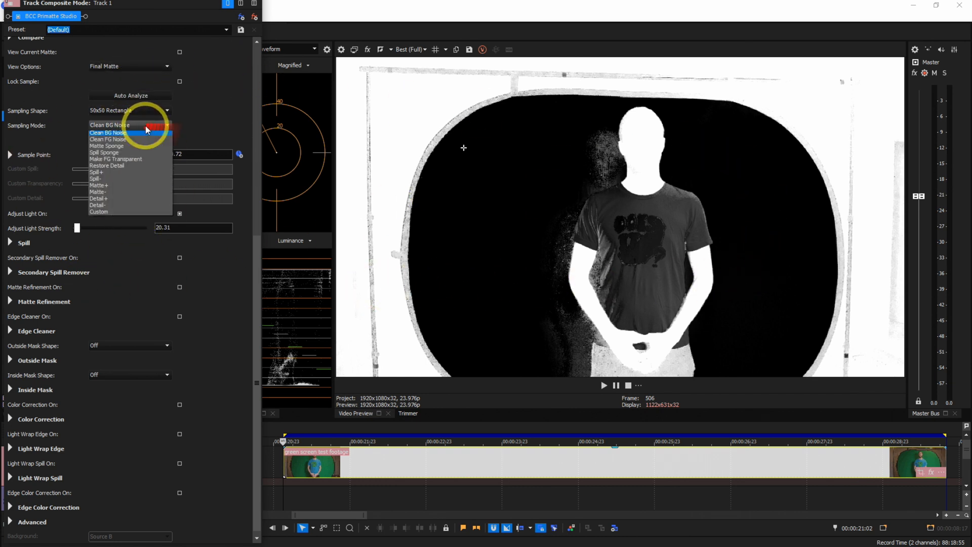
{"action": "left_click", "coordinate": [124, 158]}
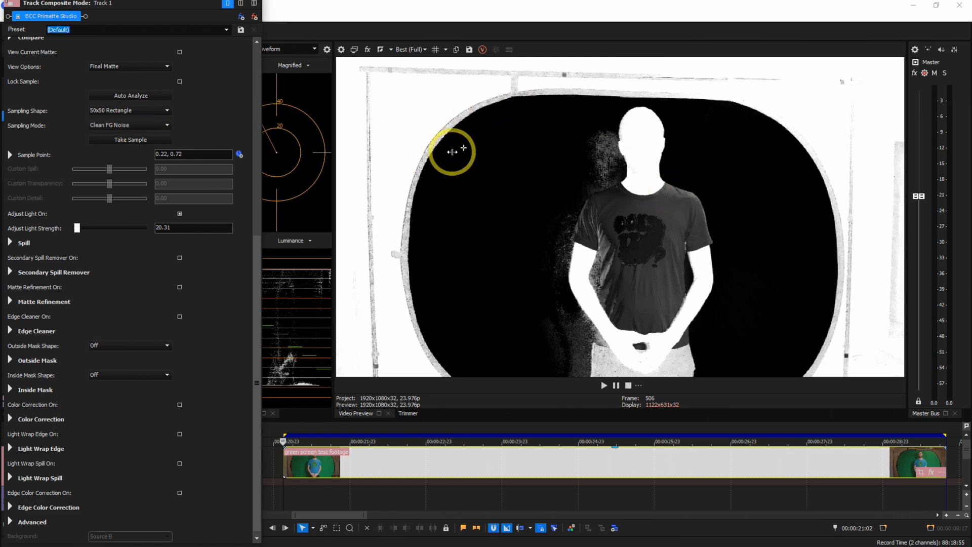
{"action": "left_click_drag", "start_coordinate": [462, 148], "coordinate": [676, 205]}
{"action": "left_click", "coordinate": [130, 139]}
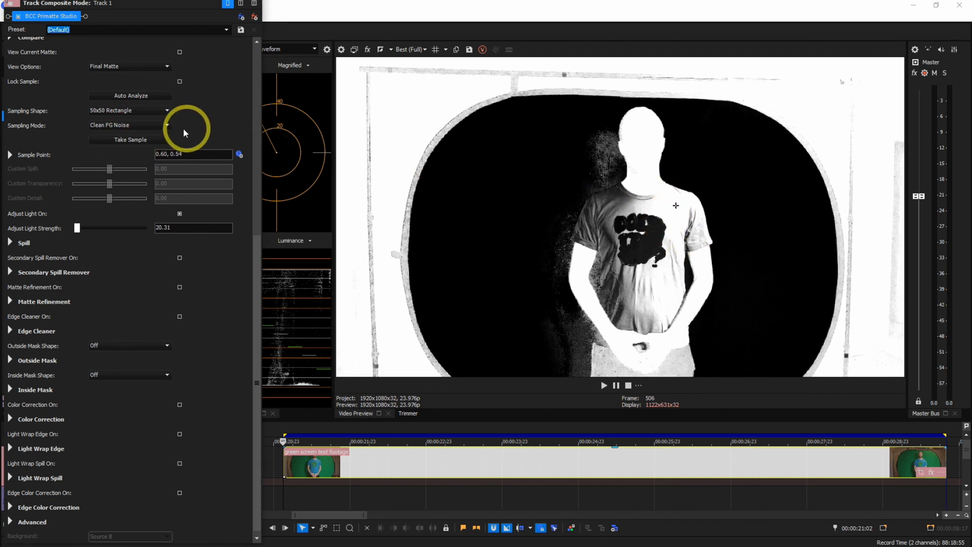
Take a further Clean FG Noise sample on the lower part of the shirt, below its graphic
{"action": "left_click", "coordinate": [151, 124]}
{"action": "left_click", "coordinate": [126, 150]}
{"action": "left_click", "coordinate": [162, 127]}
{"action": "left_click", "coordinate": [126, 153]}
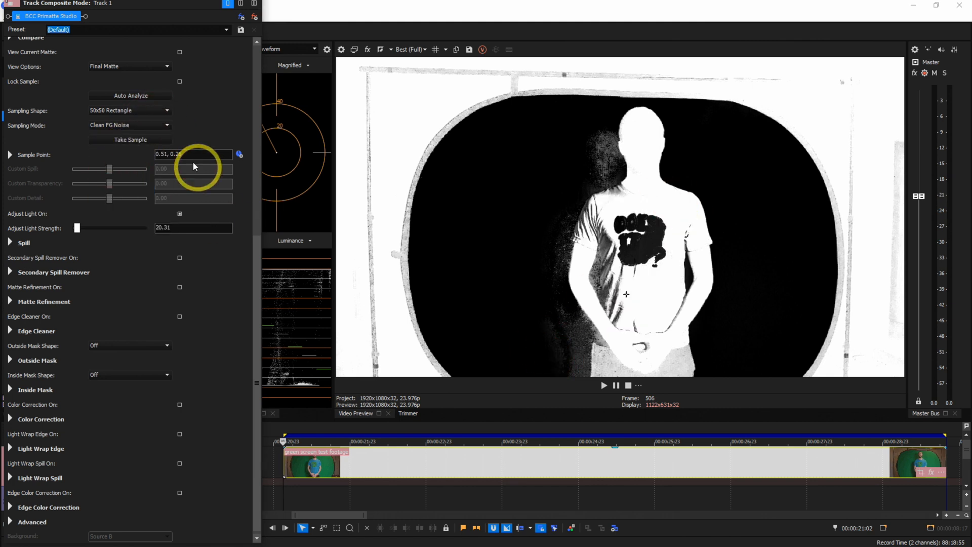
Refine the matte by alternating Clean BG Noise and Clean FG Noise samples around the shirt, moving the sample point to about 0.50, 0.15
{"action": "left_click", "coordinate": [142, 124]}
{"action": "left_click", "coordinate": [163, 152]}
{"action": "left_click", "coordinate": [614, 322]}
{"action": "left_click", "coordinate": [127, 124]}
{"action": "left_click", "coordinate": [607, 266]}
{"action": "left_click", "coordinate": [131, 141]}
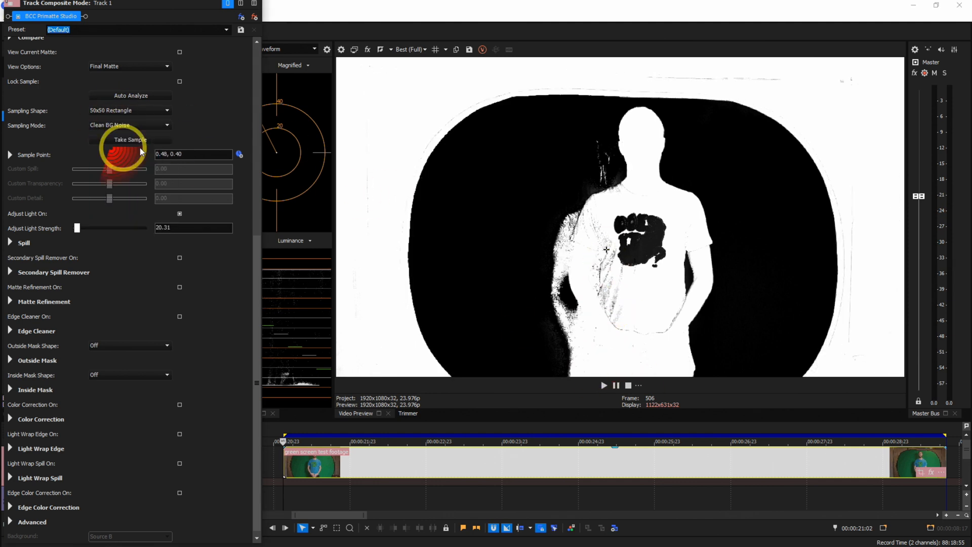
{"action": "left_click", "coordinate": [621, 329]}
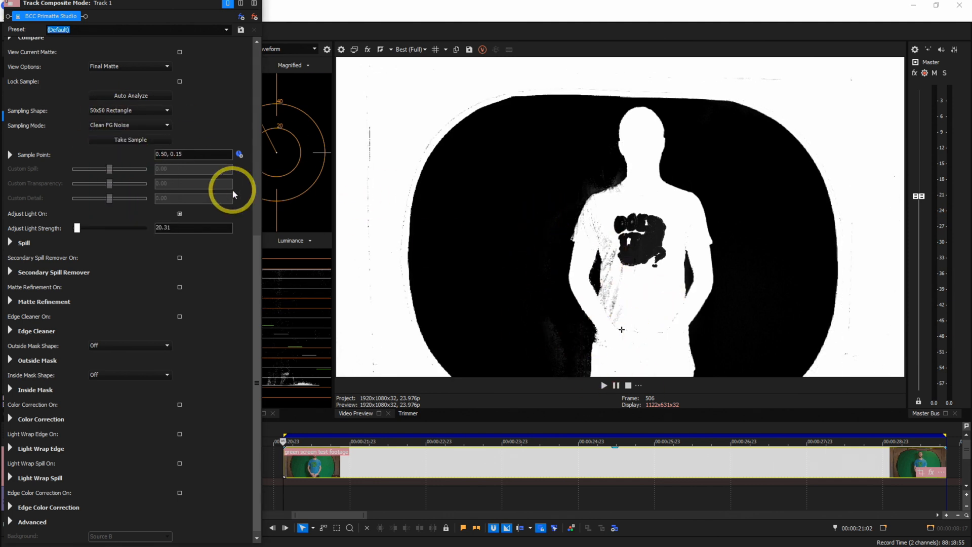
Set the sampling shape to 5x5 Rectangle and sample the shirt at about 0.48, 0.36 and 0.50, 0.58 using Clean FG Noise
{"action": "left_click", "coordinate": [119, 110]}
{"action": "left_click", "coordinate": [112, 127]}
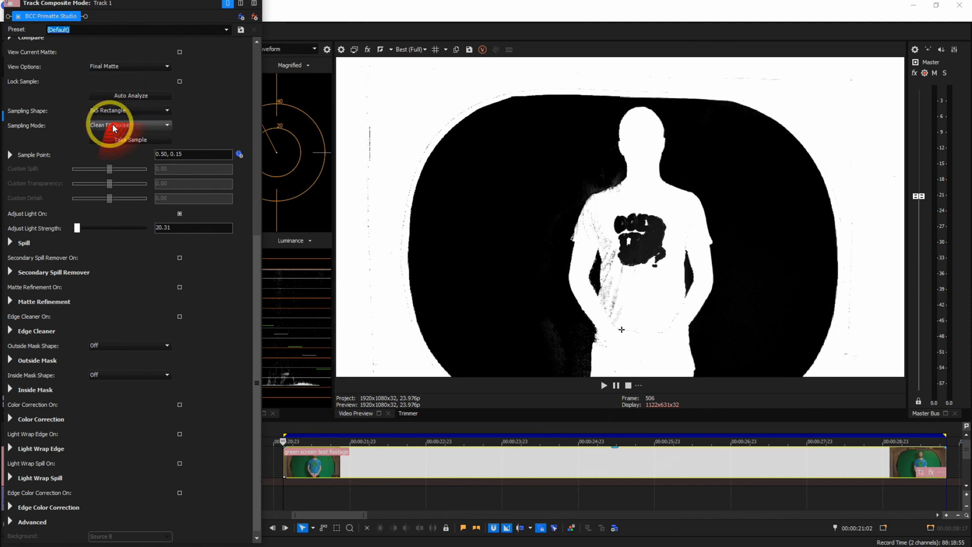
{"action": "left_click_drag", "start_coordinate": [621, 334], "coordinate": [613, 263]}
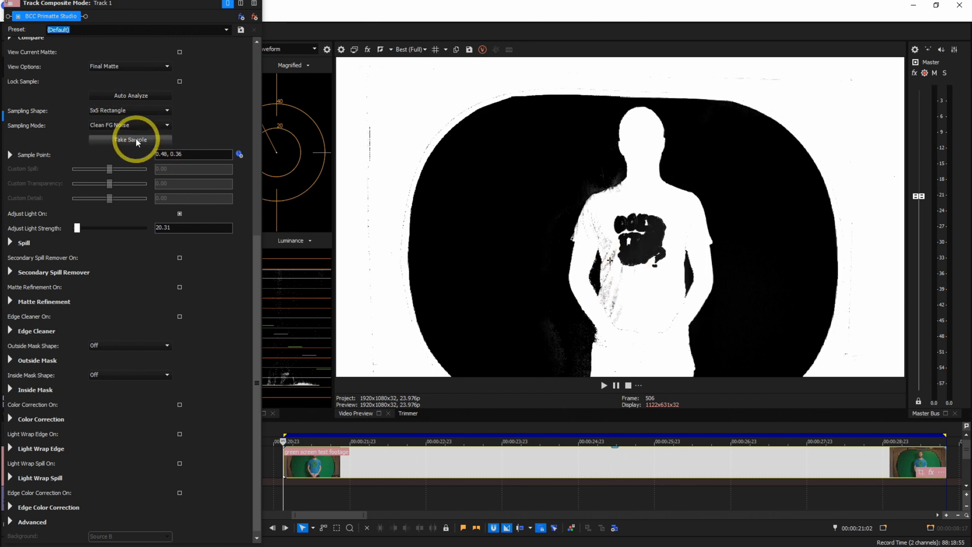
{"action": "left_click", "coordinate": [619, 192]}
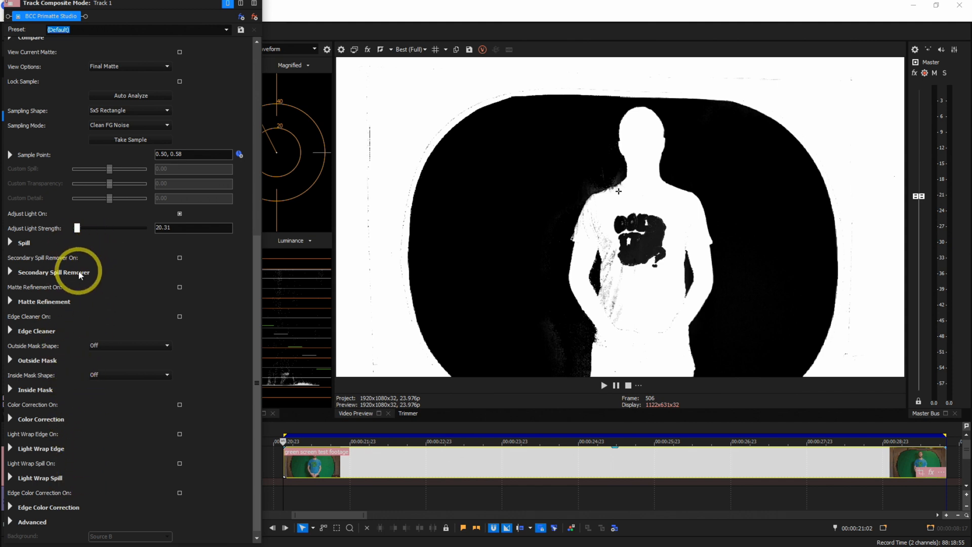
Return the view to Final Composite and turn Adjust Light off
{"action": "left_click", "coordinate": [104, 67]}
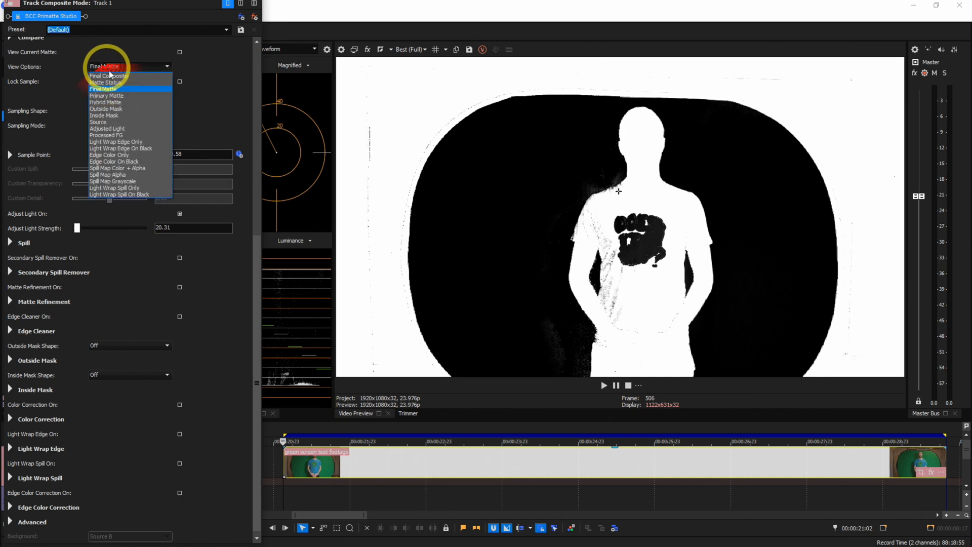
{"action": "left_click", "coordinate": [112, 77]}
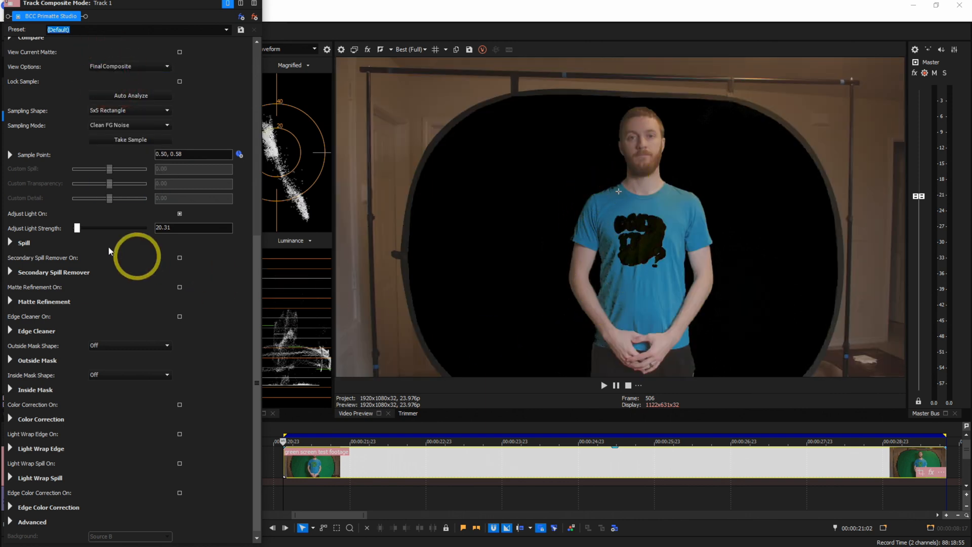
{"action": "left_click_drag", "start_coordinate": [77, 230], "coordinate": [52, 229]}
{"action": "left_click", "coordinate": [180, 214]}
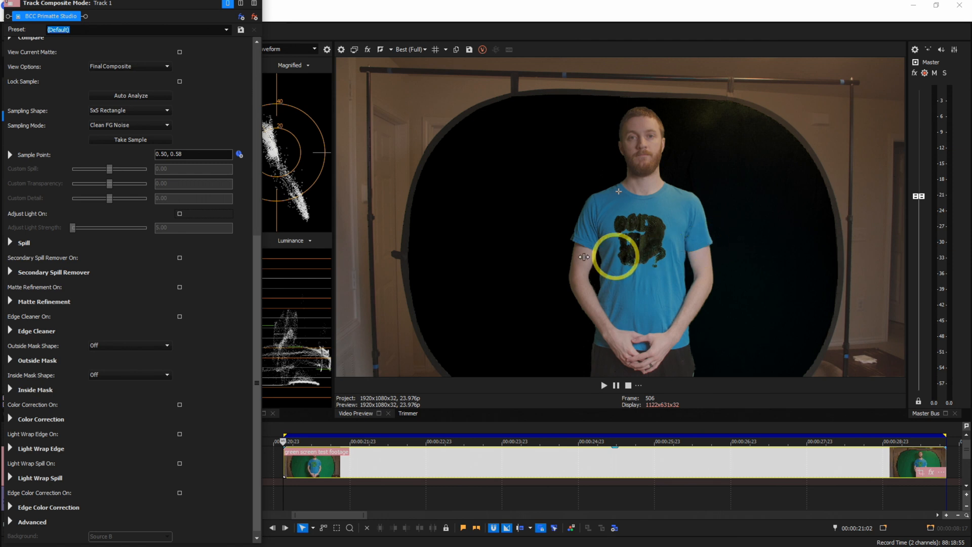
Show the Final Matte and use Clean BG Noise in the gap between arm and torso at about 0.45, 0.31
{"action": "left_click", "coordinate": [130, 66]}
{"action": "left_click", "coordinate": [111, 84]}
{"action": "left_click", "coordinate": [129, 111]}
{"action": "left_click", "coordinate": [132, 133]}
{"action": "left_click", "coordinate": [595, 223]}
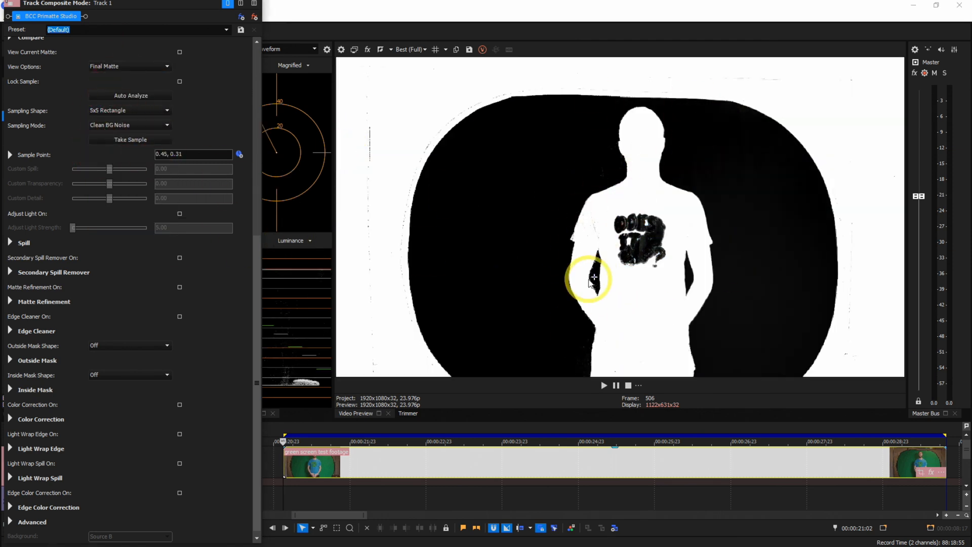
Sample the shirt sleeve at about 0.45, 0.47 with Clean FG Noise and a 50x50 Rectangle, and return to the Final Composite view
{"action": "left_click", "coordinate": [580, 352]}
{"action": "left_click", "coordinate": [129, 111]}
{"action": "left_click", "coordinate": [129, 132]}
{"action": "left_click", "coordinate": [614, 370]}
{"action": "left_click", "coordinate": [593, 226]}
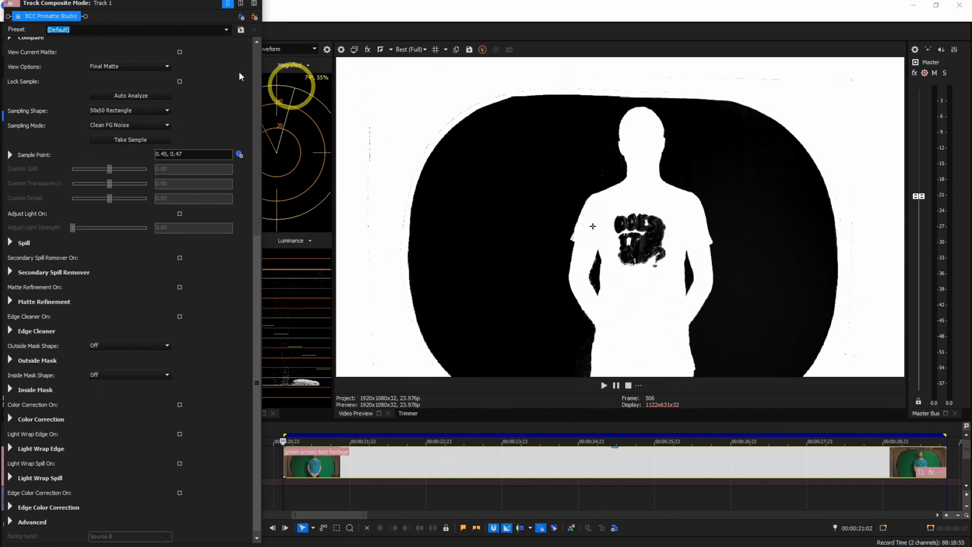
{"action": "left_click", "coordinate": [104, 67]}
{"action": "left_click", "coordinate": [107, 76]}
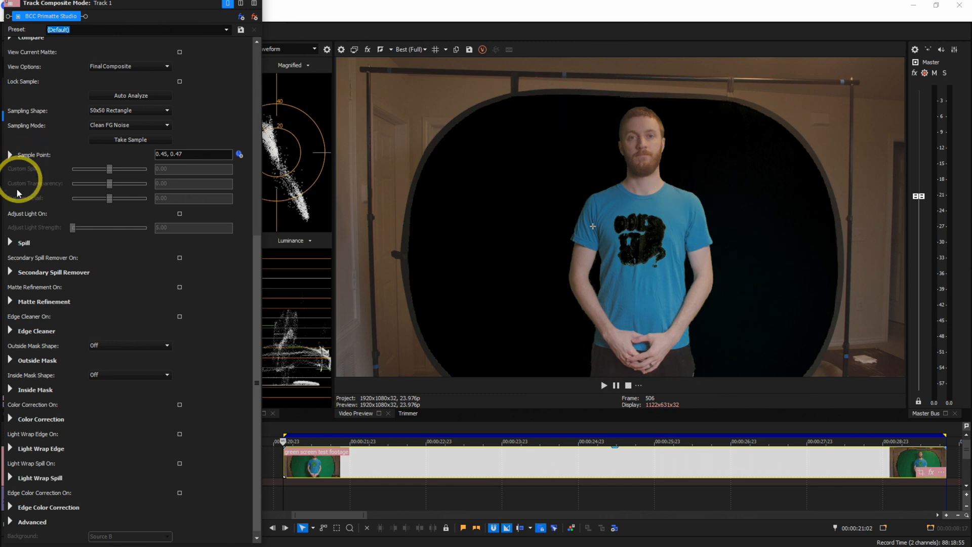
Compare the Complement, Softened BG and None spill replacements on the subject, and set Spill Replace Mode to None
{"action": "left_click", "coordinate": [10, 243]}
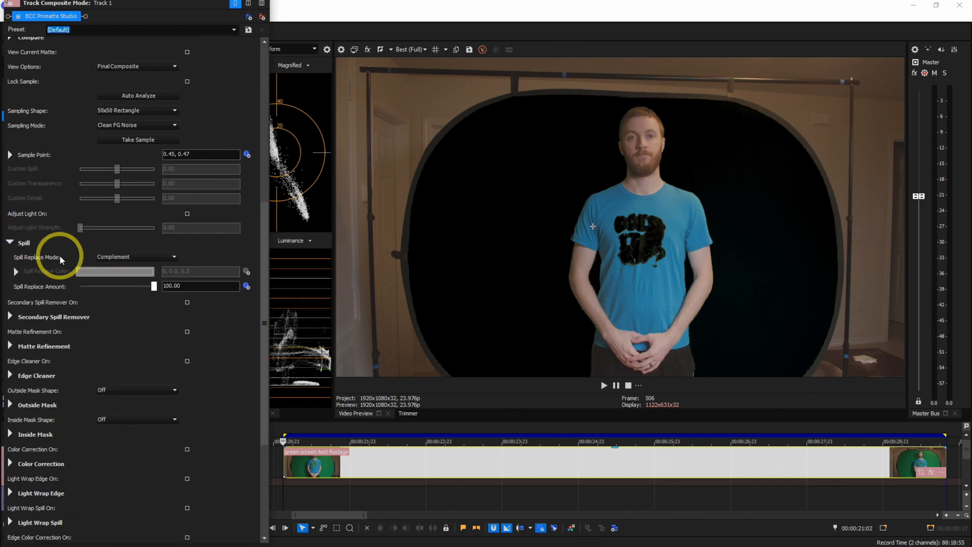
{"action": "left_click", "coordinate": [167, 259]}
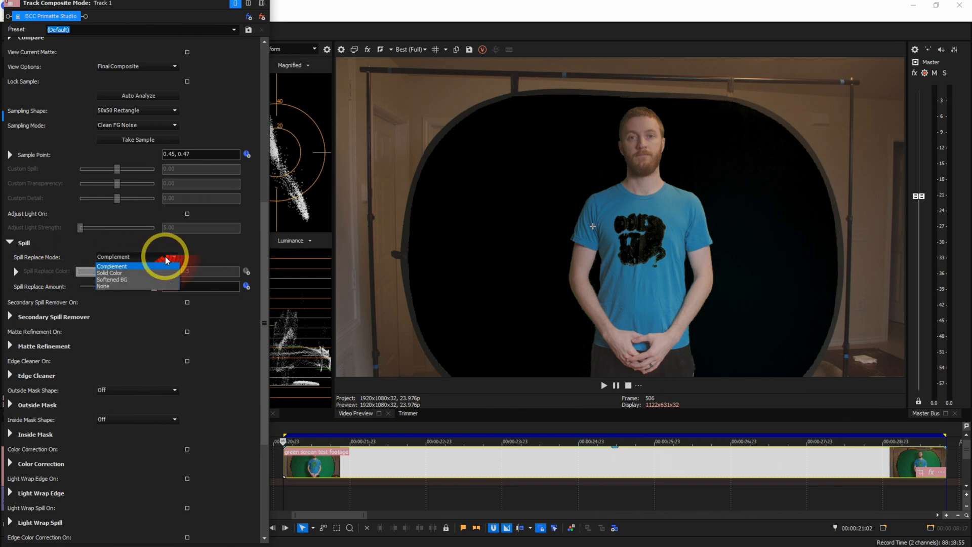
{"action": "left_click", "coordinate": [121, 273]}
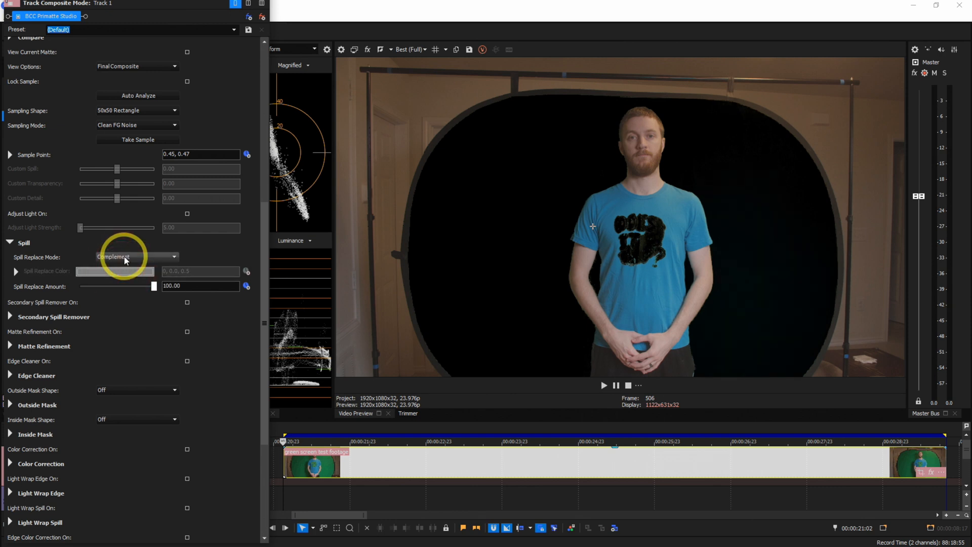
{"action": "scroll", "coordinate": [124, 257], "scroll_direction": "down", "scroll_amount": 1}
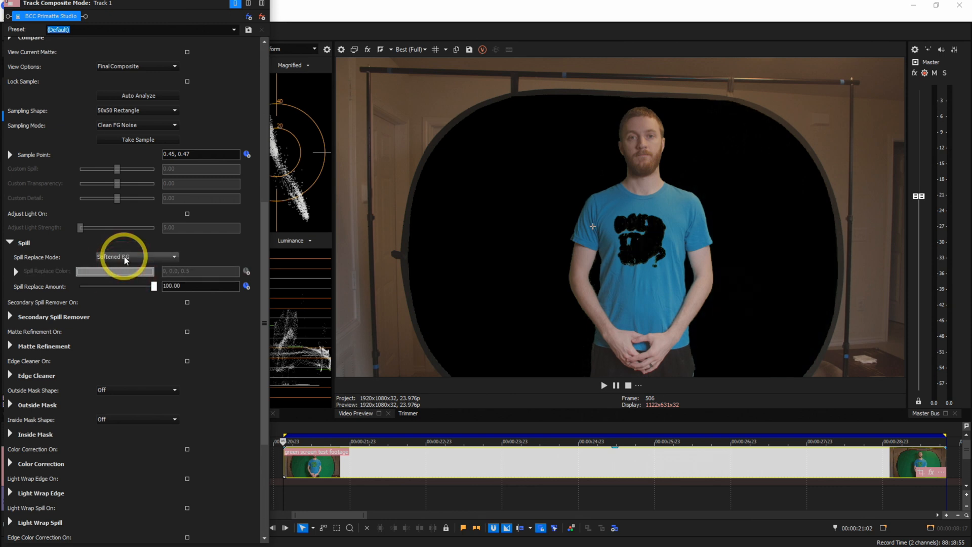
{"action": "scroll", "coordinate": [124, 256], "scroll_direction": "down", "scroll_amount": 1}
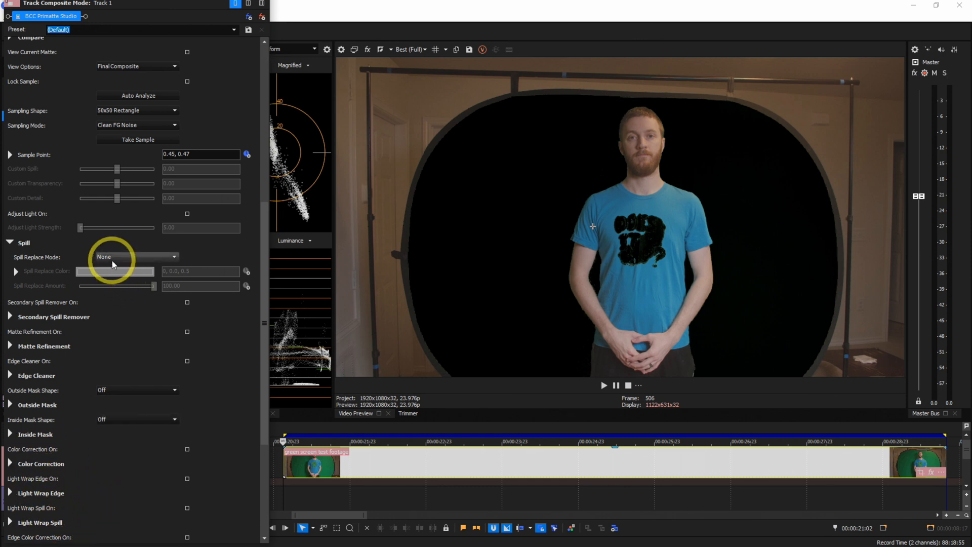
{"action": "scroll", "coordinate": [110, 263], "scroll_direction": "down", "scroll_amount": 1}
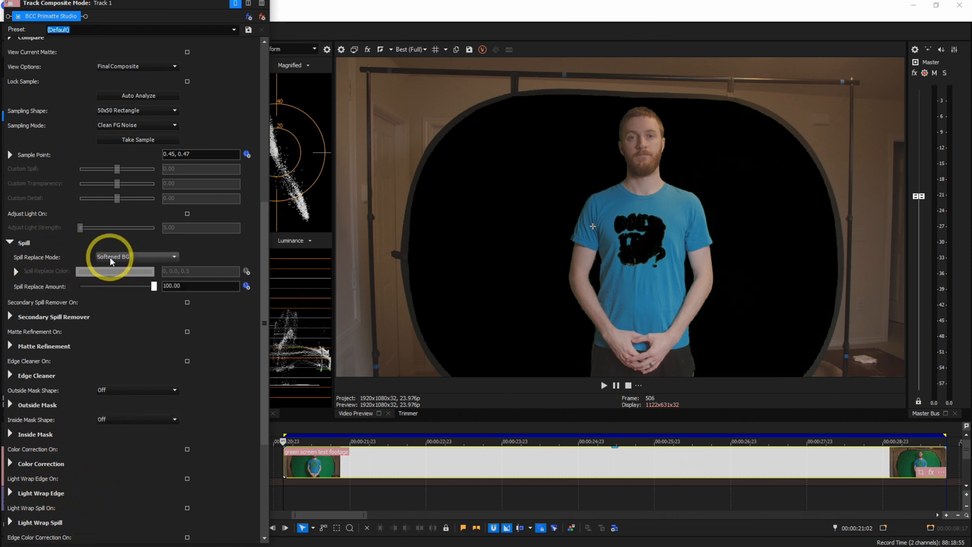
{"action": "scroll", "coordinate": [111, 262], "scroll_direction": "down", "scroll_amount": 1}
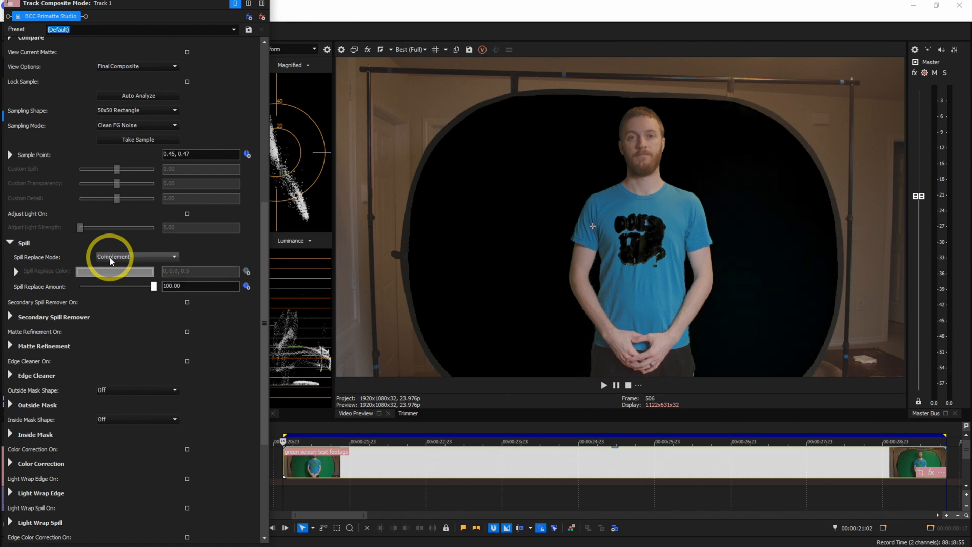
{"action": "scroll", "coordinate": [112, 261], "scroll_direction": "down", "scroll_amount": 1}
{"action": "scroll", "coordinate": [112, 261], "scroll_direction": "up", "scroll_amount": 1}
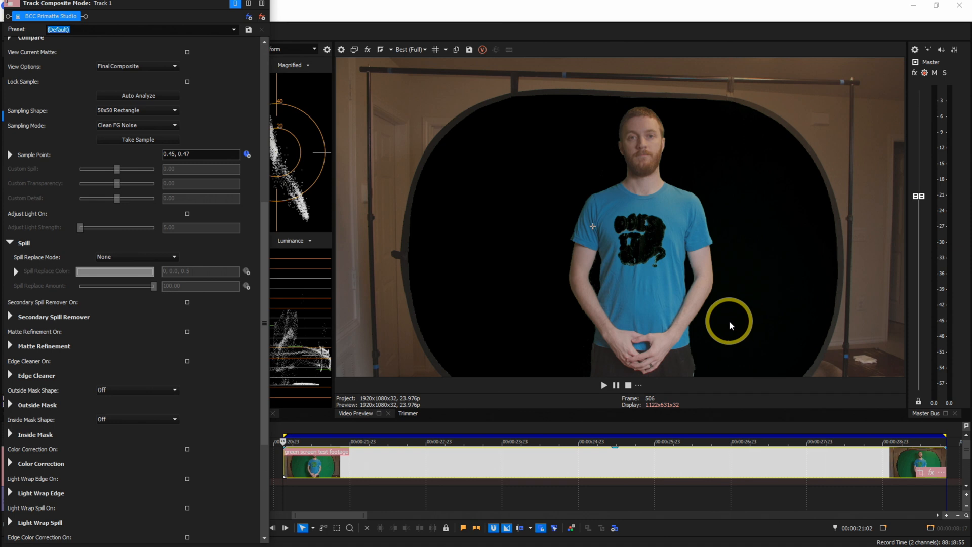
{"action": "left_click", "coordinate": [10, 242]}
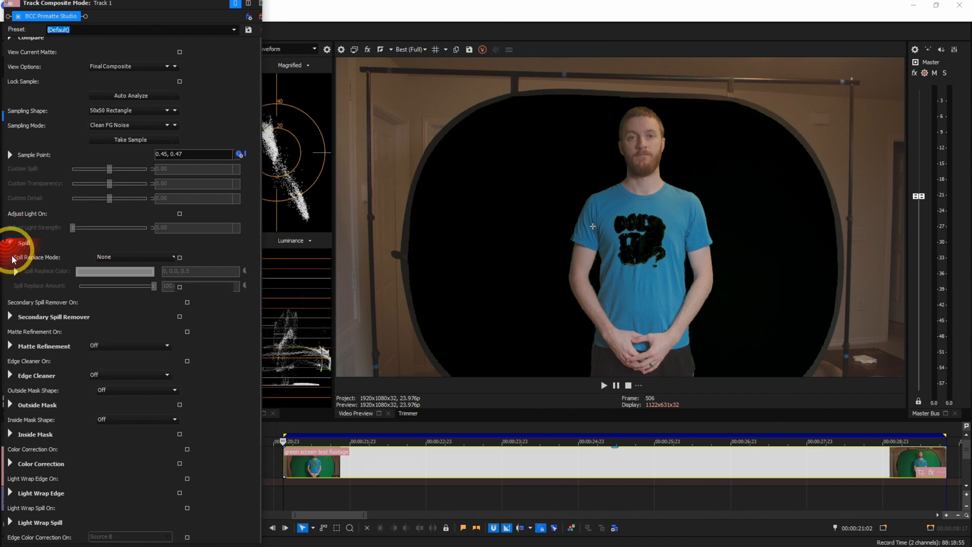
Turn on the Secondary Spill Remover and move the playhead to the raised-hands frame at 00:00:26:13
{"action": "left_click", "coordinate": [10, 272]}
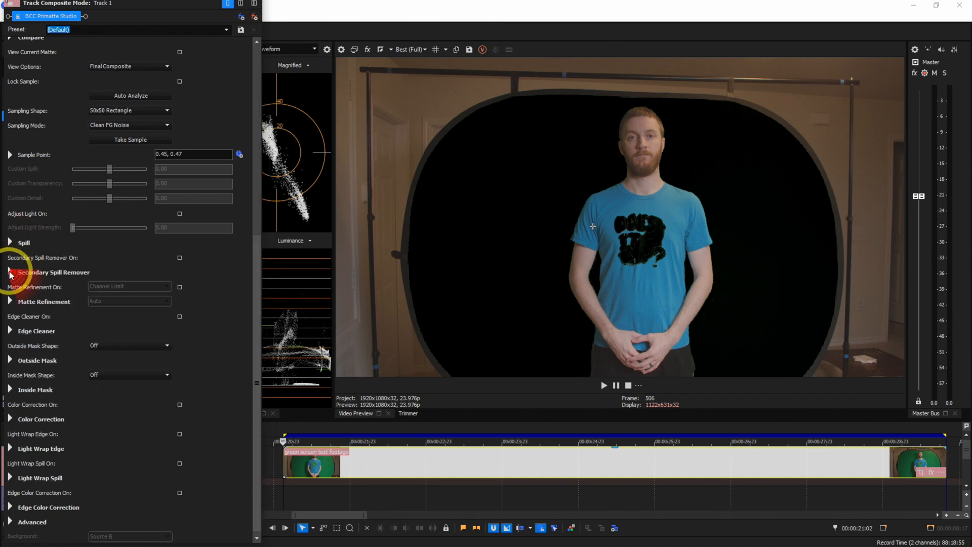
{"action": "left_click", "coordinate": [180, 257]}
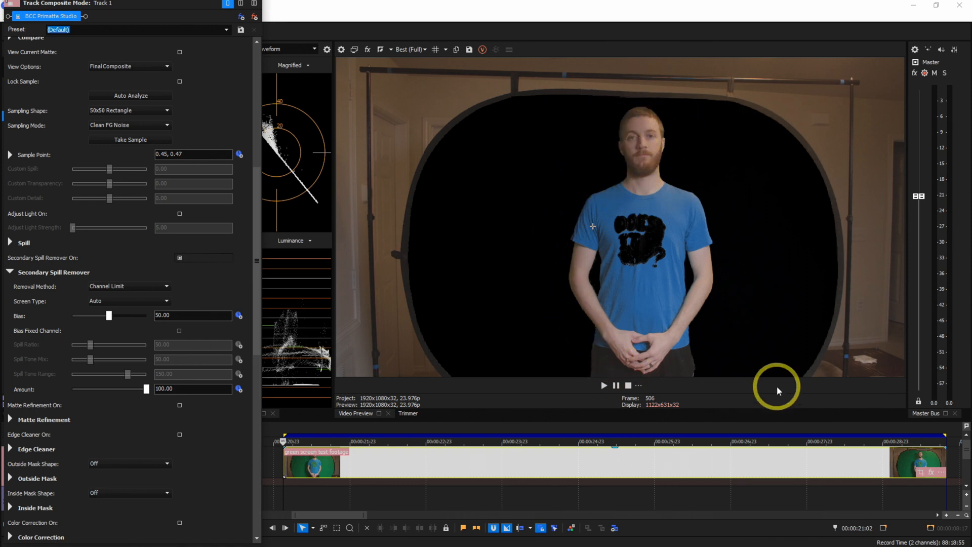
{"action": "left_click", "coordinate": [633, 464]}
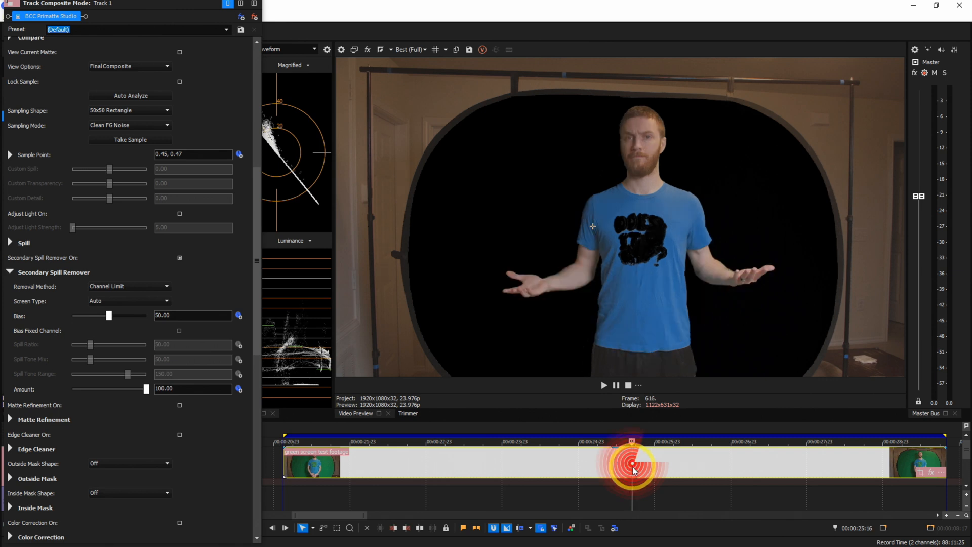
{"action": "left_click_drag", "start_coordinate": [633, 463], "coordinate": [698, 461]}
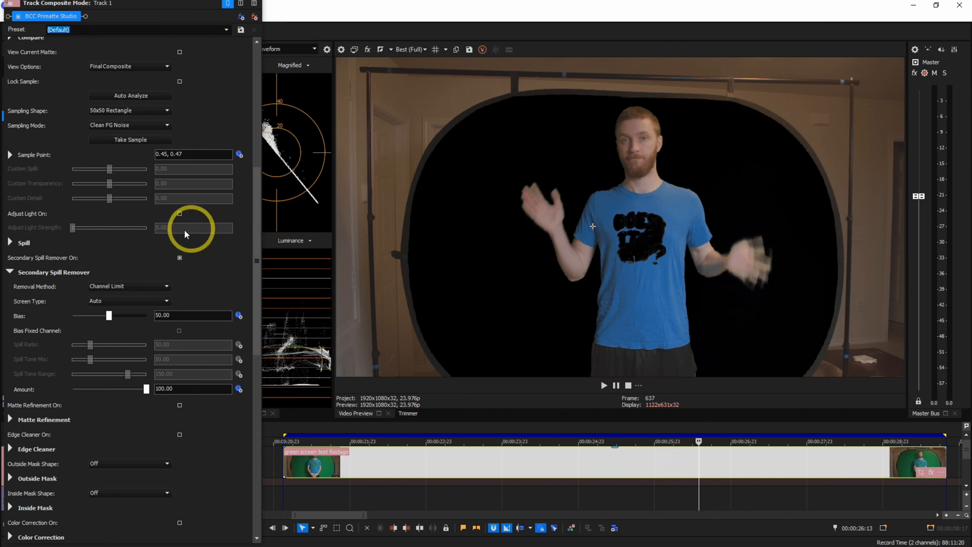
Compare the subject with the Secondary Spill Remover off and on, against black and against the red smoke background, leaving it enabled
{"action": "left_click", "coordinate": [179, 257]}
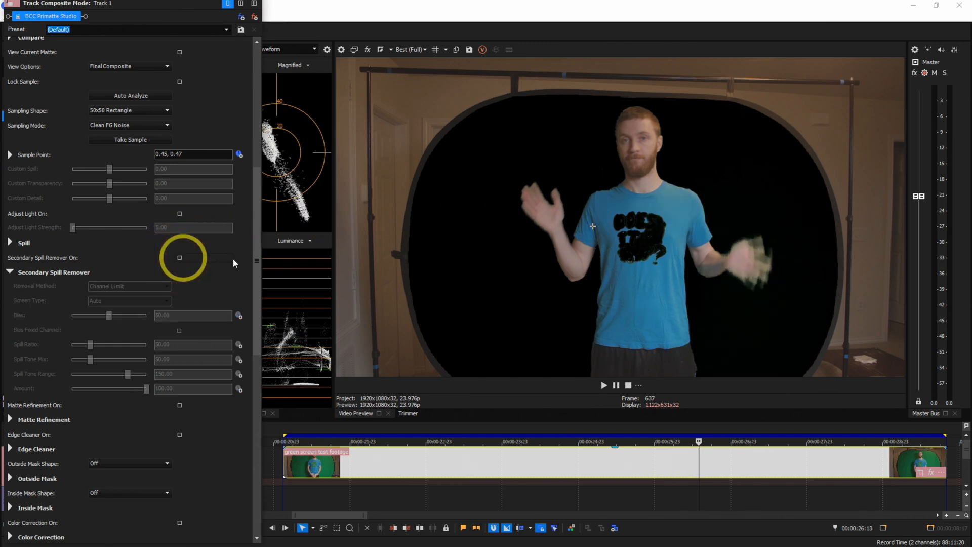
{"action": "left_click", "coordinate": [181, 259]}
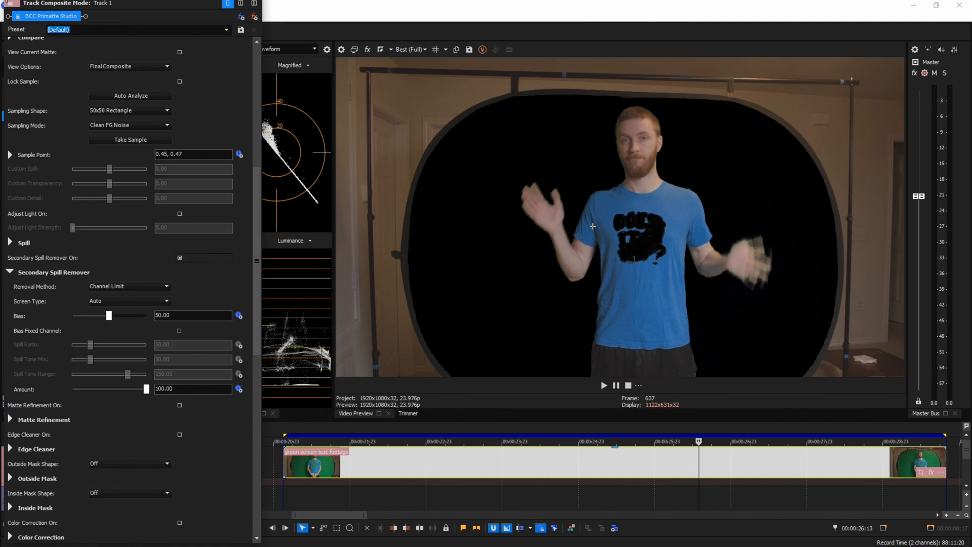
{"action": "scroll", "coordinate": [310, 498], "scroll_direction": "down", "scroll_amount": 2}
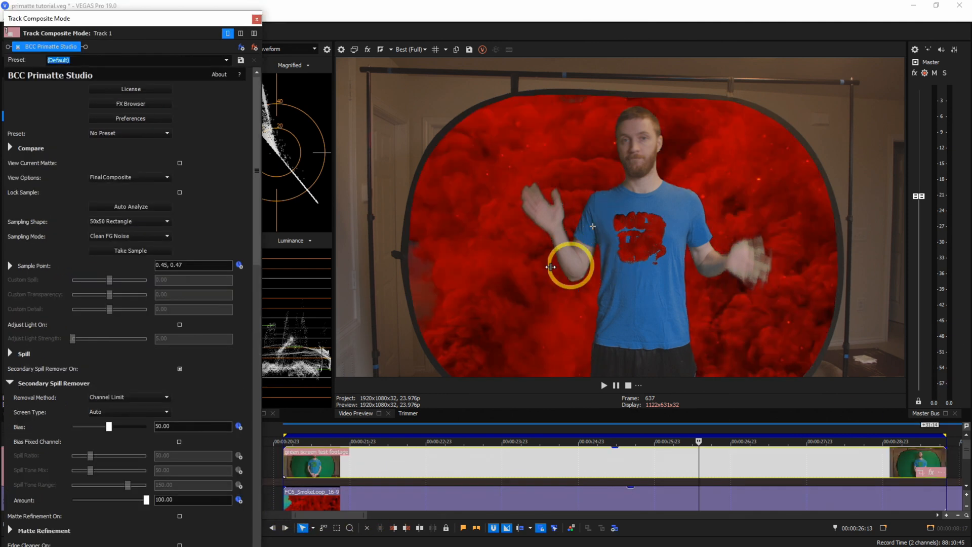
{"action": "left_click_drag", "start_coordinate": [257, 196], "coordinate": [254, 299]}
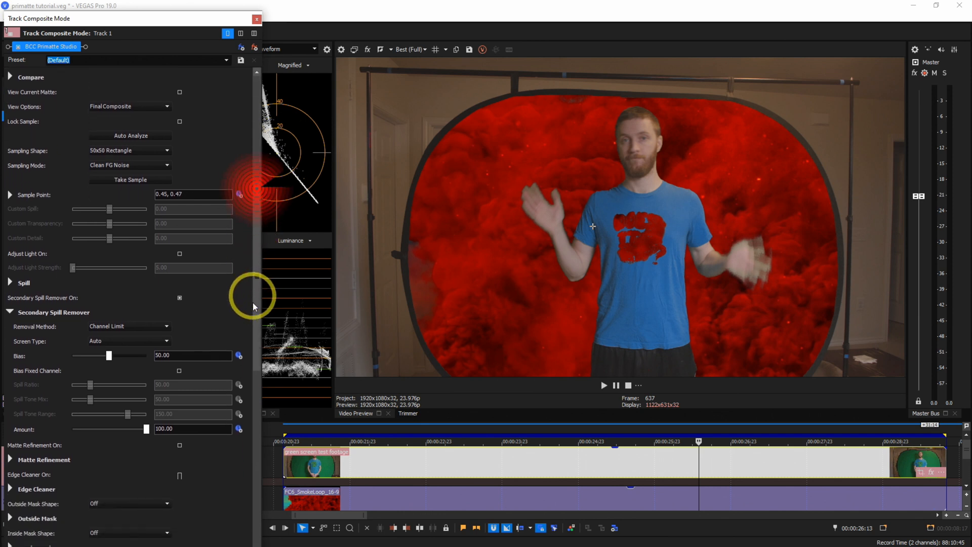
{"action": "left_click", "coordinate": [180, 228]}
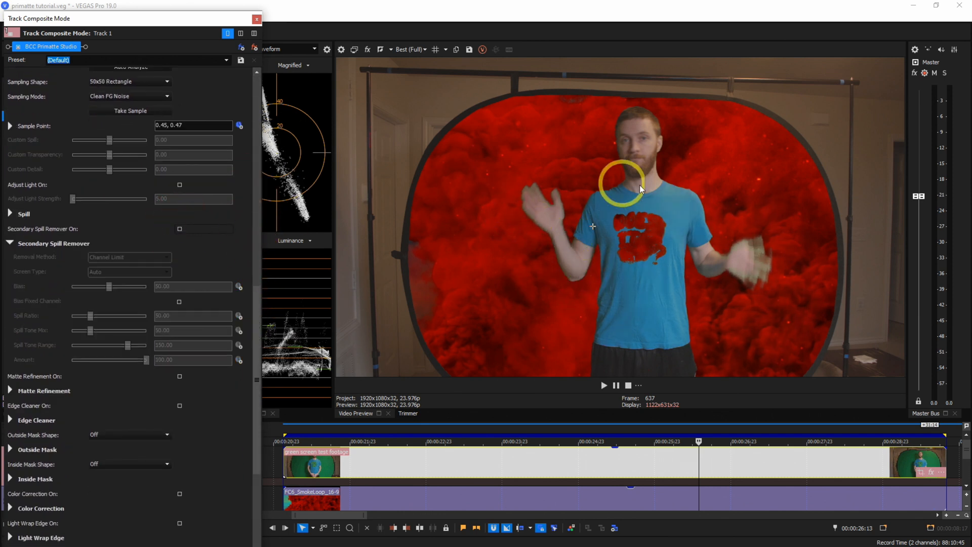
{"action": "left_click", "coordinate": [180, 228]}
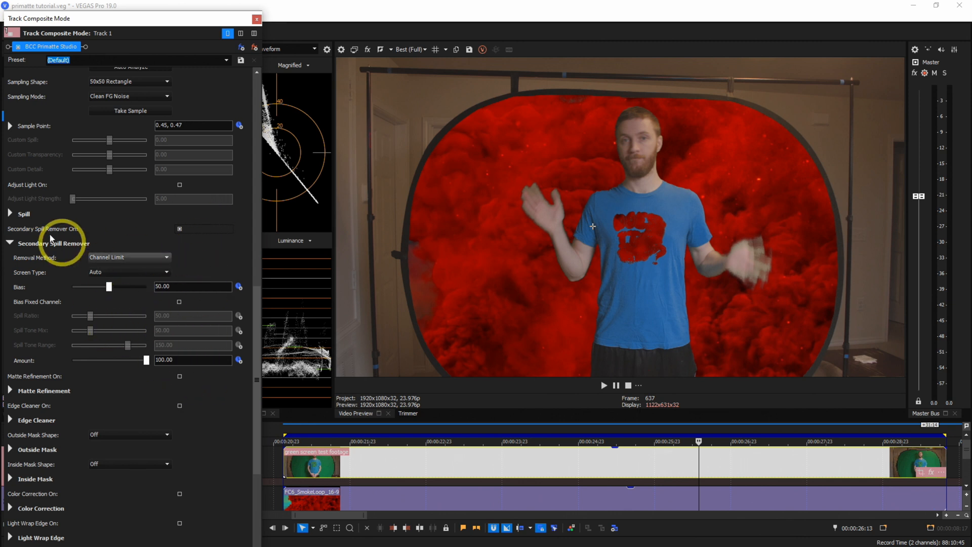
{"action": "left_click", "coordinate": [10, 243]}
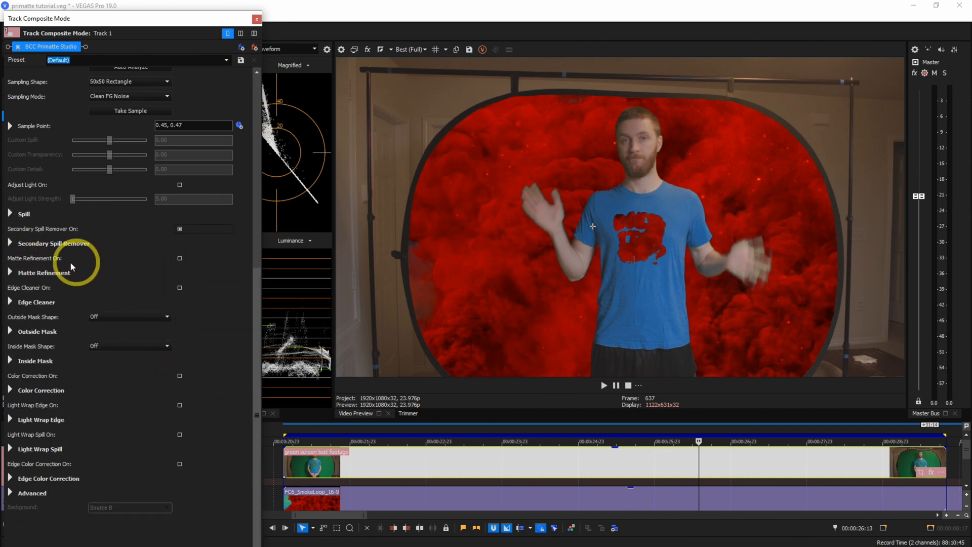
{"action": "left_click", "coordinate": [10, 273]}
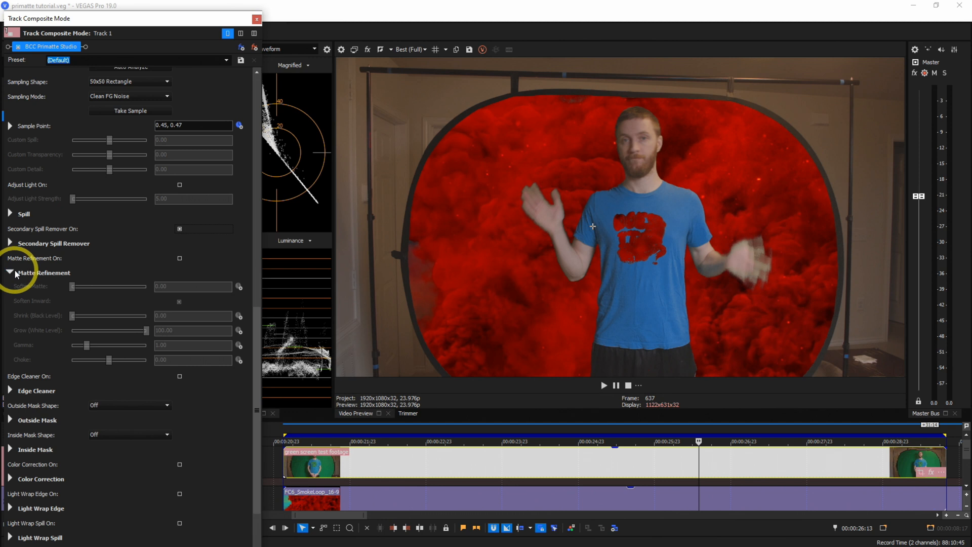
{"action": "left_click", "coordinate": [11, 273]}
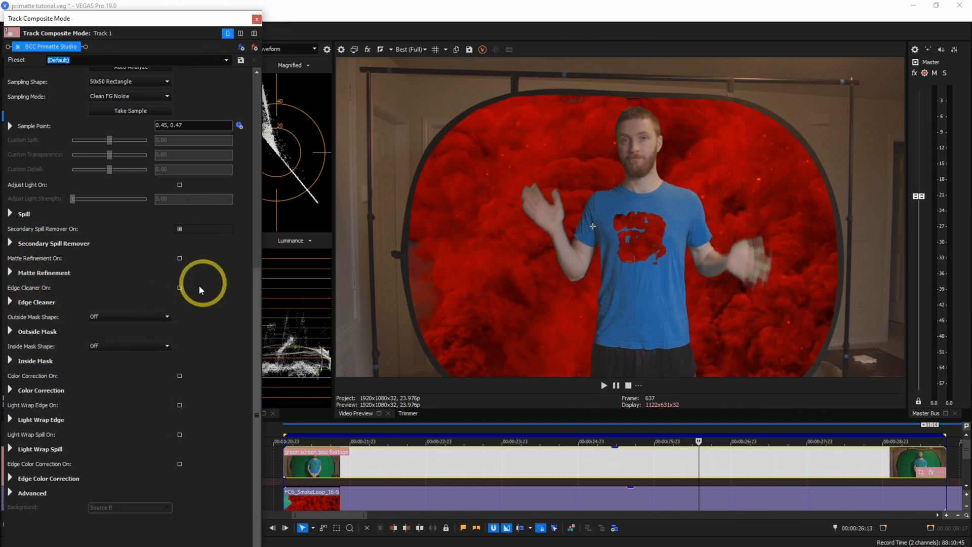
Enable the Edge Cleaner with Temporal Smoothing on and a Cleaning Radius of 5
{"action": "left_click", "coordinate": [180, 288]}
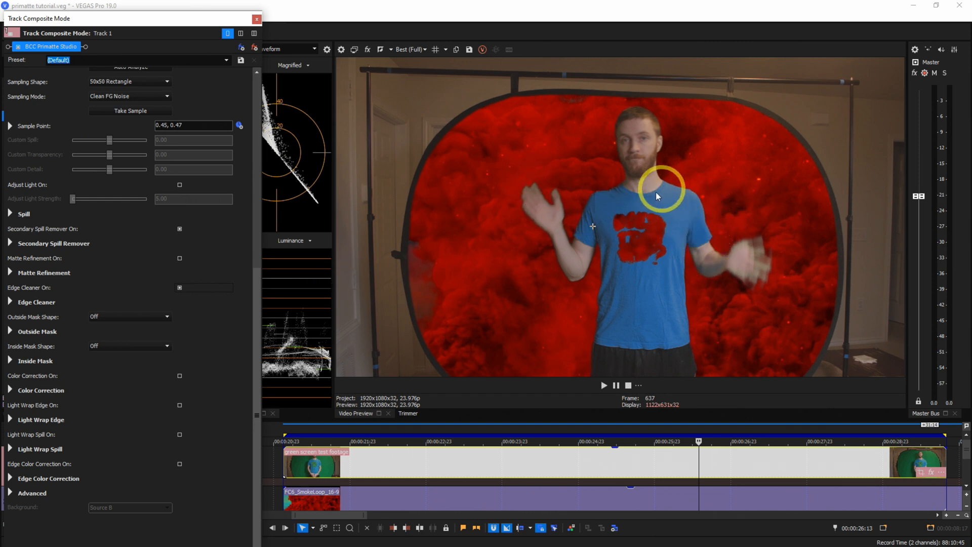
{"action": "left_click", "coordinate": [10, 302]}
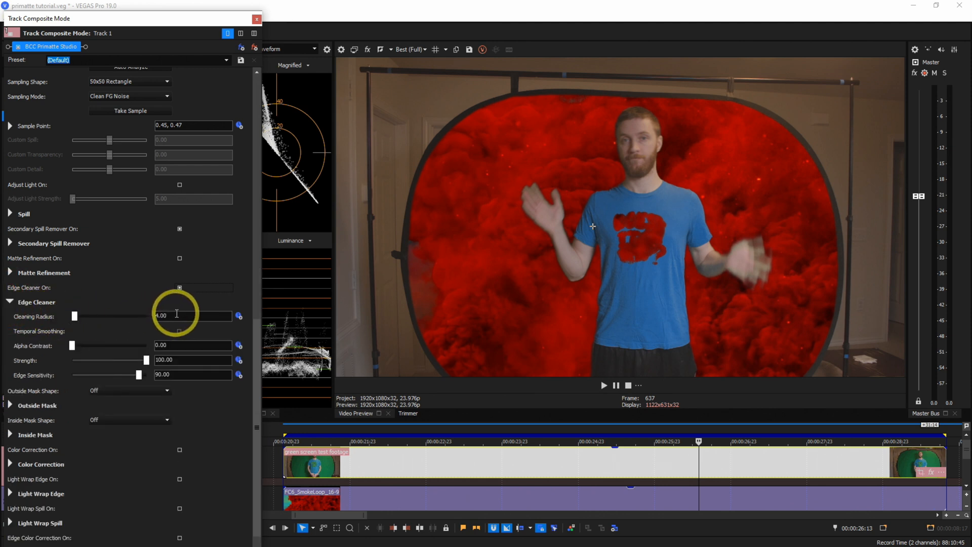
{"action": "mouse_move", "coordinate": [76, 316]}
{"action": "left_mouse_down"}
{"action": "mouse_move", "coordinate": [126, 319]}
{"action": "mouse_move", "coordinate": [75, 319]}
{"action": "left_mouse_up"}
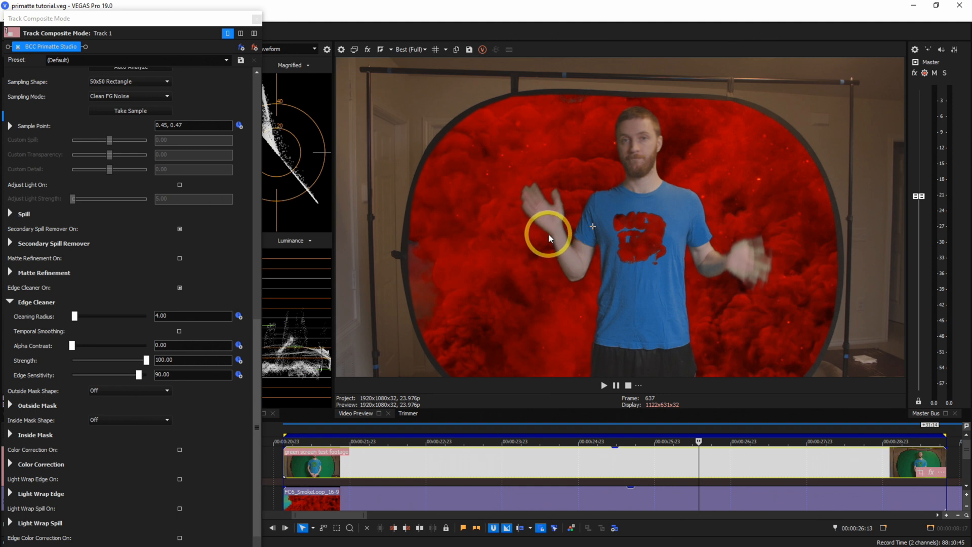
{"action": "left_click", "coordinate": [179, 331]}
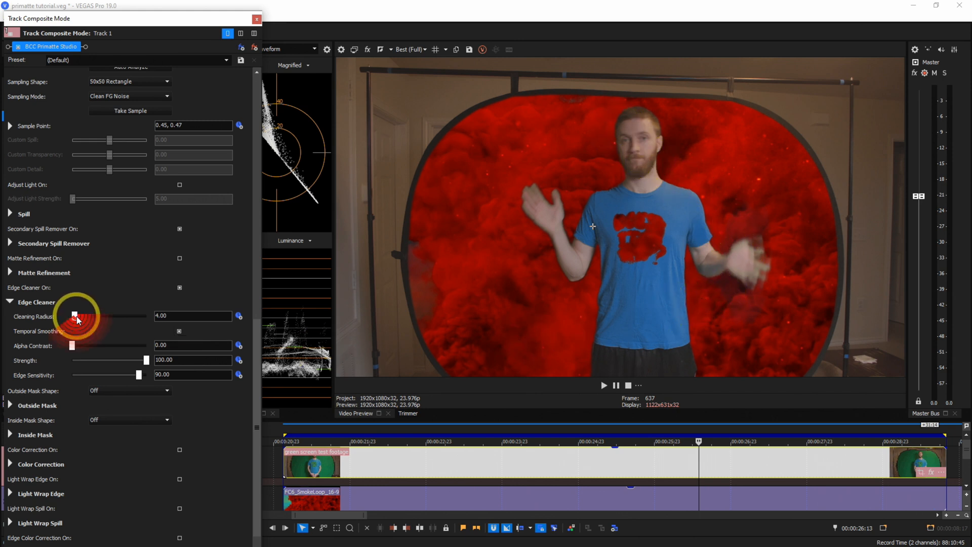
{"action": "left_click_drag", "start_coordinate": [78, 319], "coordinate": [75, 317]}
{"action": "left_click", "coordinate": [178, 314]}
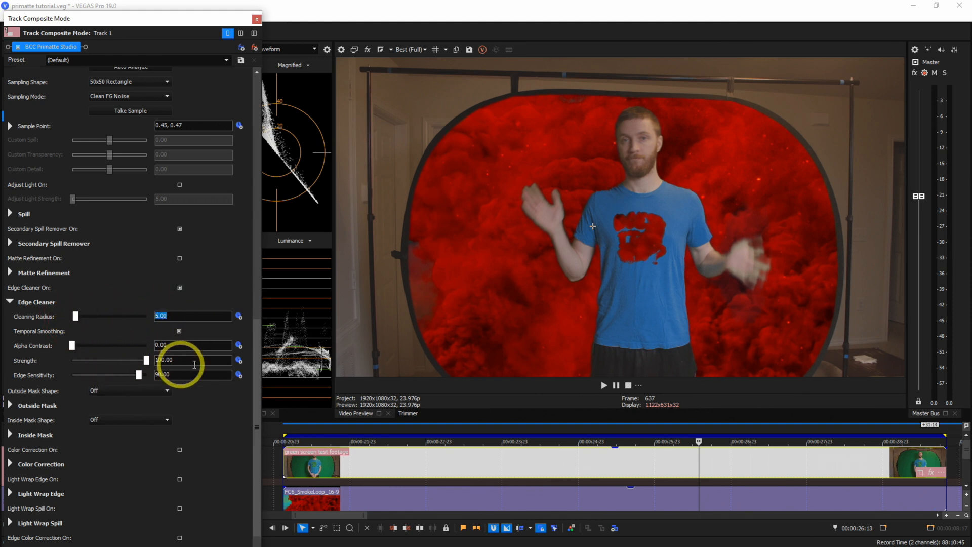
{"action": "left_click", "coordinate": [11, 302]}
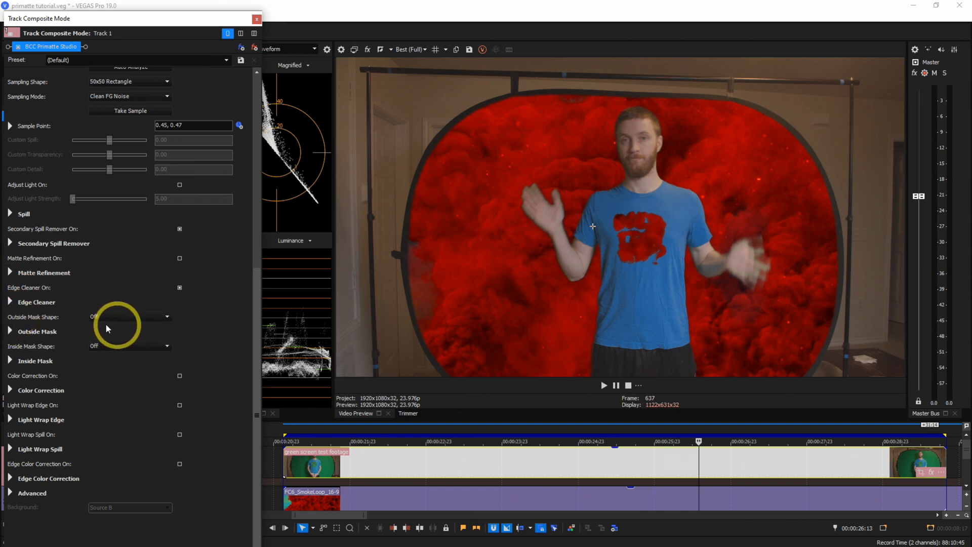
Set the Outside Mask Shape to Mocha Mask and launch Mocha for drawing the mask
{"action": "left_click", "coordinate": [10, 331]}
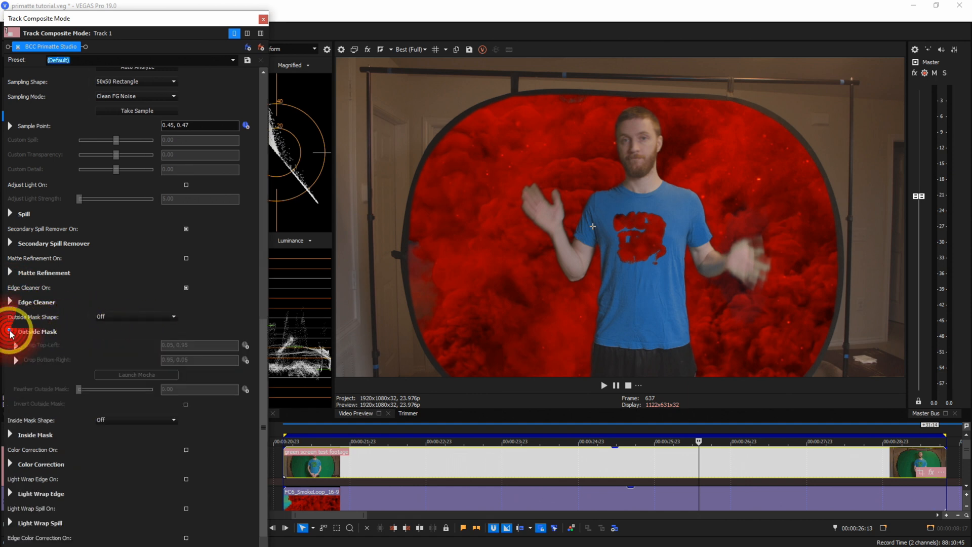
{"action": "left_click", "coordinate": [137, 316]}
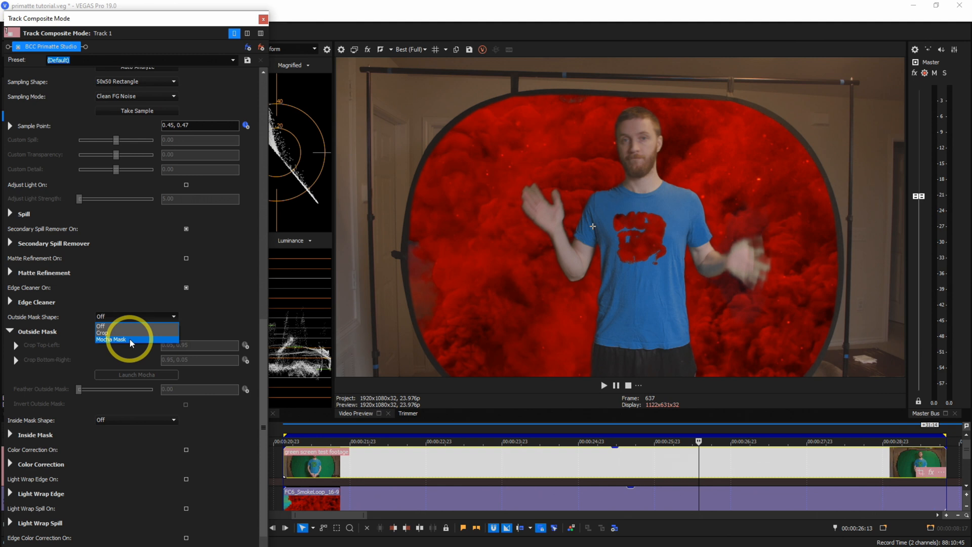
{"action": "left_click", "coordinate": [130, 340]}
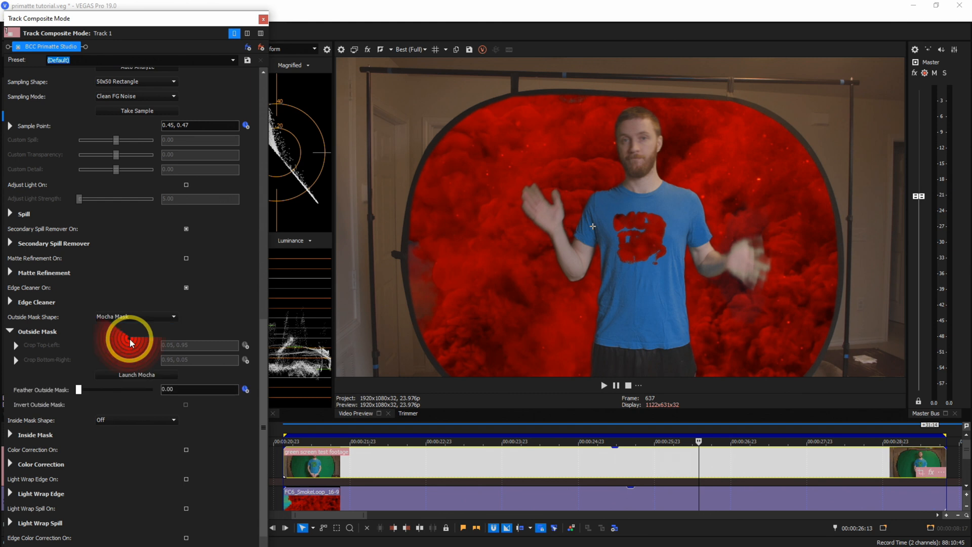
{"action": "left_click", "coordinate": [162, 378]}
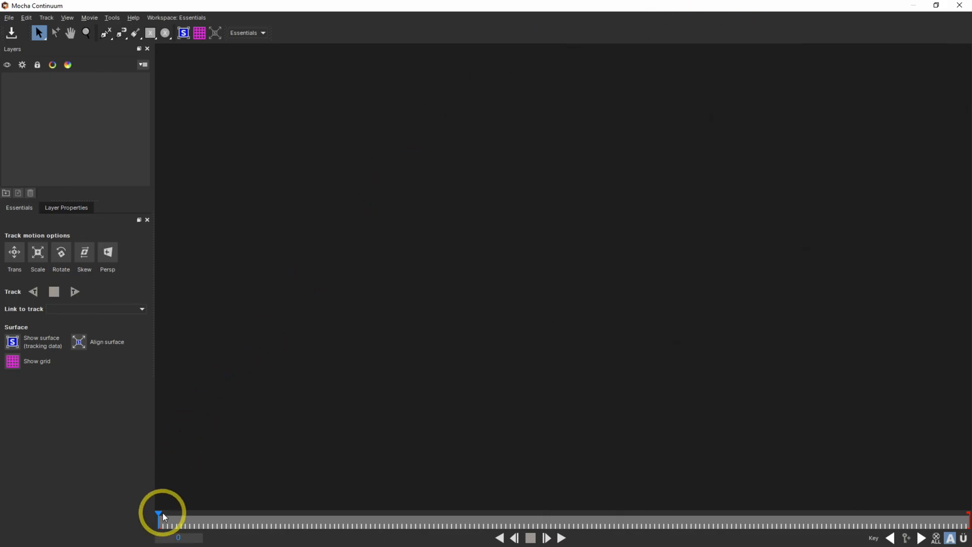
Go to frame 506 of the footage in Mocha and fit the whole green screen in view
{"action": "left_click_drag", "start_coordinate": [162, 522], "coordinate": [401, 518]}
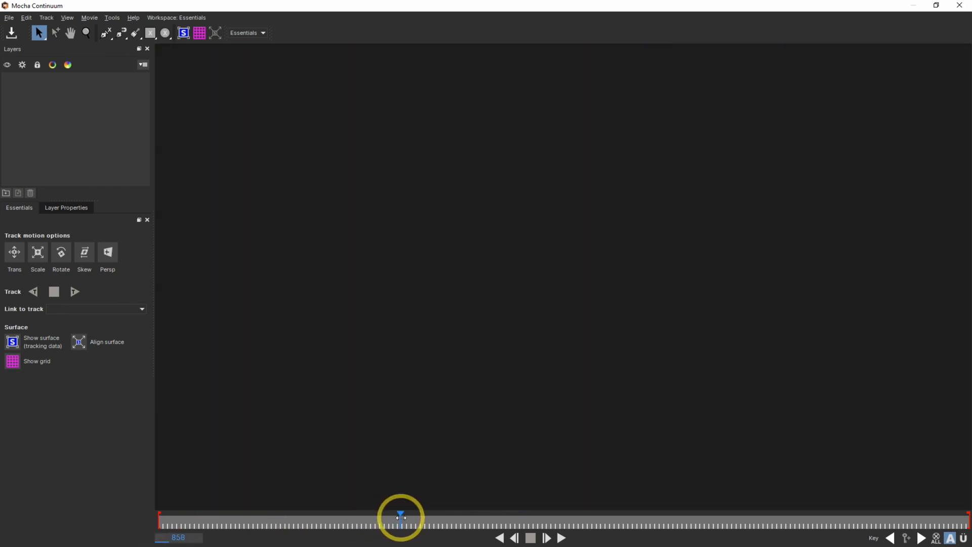
{"action": "left_click", "coordinate": [550, 538]}
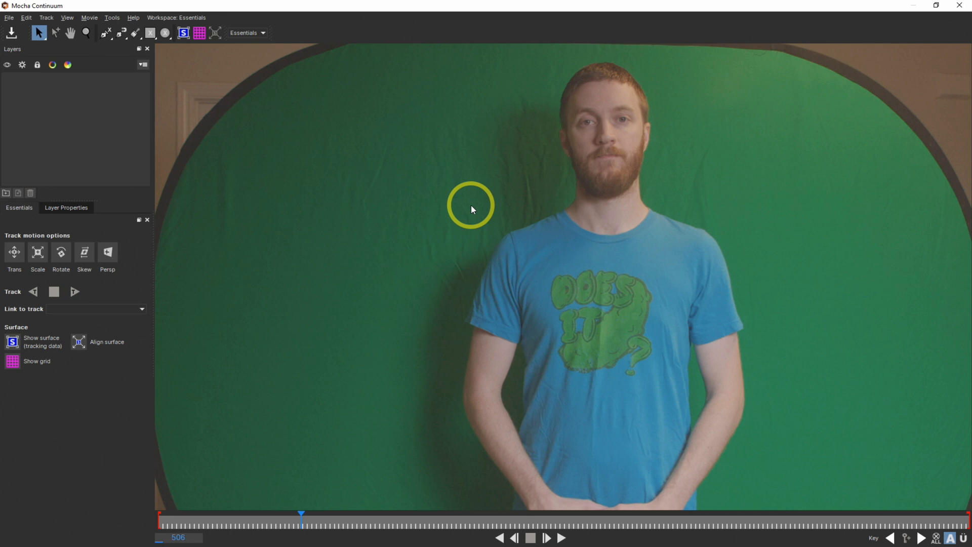
{"action": "scroll", "coordinate": [471, 205], "scroll_direction": "down", "scroll_amount": 4}
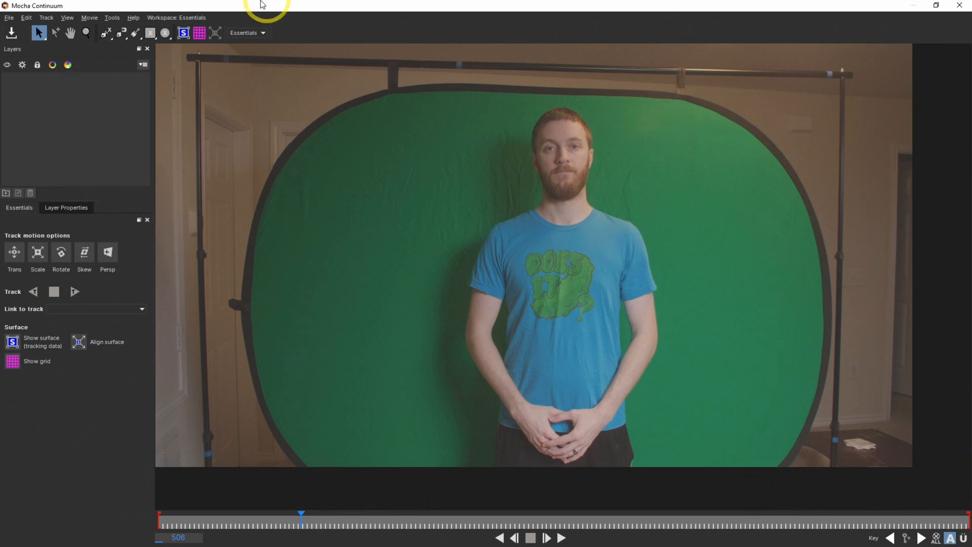
Draw a closed spline mask just inside the green screen's black border, extending slightly below the bottom edge of the footage
{"action": "left_click", "coordinate": [106, 34]}
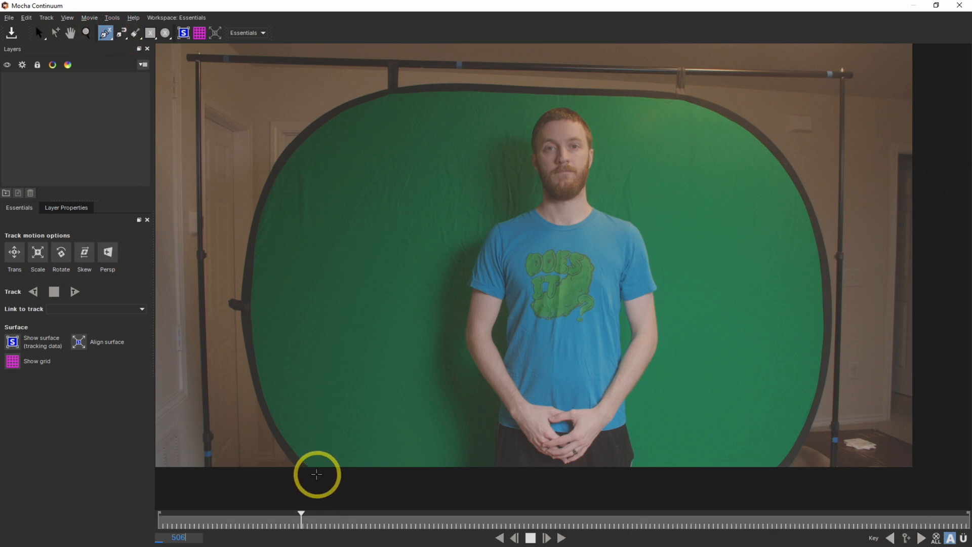
{"action": "left_click", "coordinate": [310, 465]}
{"action": "left_click", "coordinate": [303, 458]}
{"action": "left_click", "coordinate": [278, 416]}
{"action": "left_click", "coordinate": [266, 397]}
{"action": "left_click", "coordinate": [259, 366]}
{"action": "left_click", "coordinate": [256, 343]}
{"action": "left_click", "coordinate": [255, 312]}
{"action": "left_click", "coordinate": [254, 287]}
{"action": "left_click", "coordinate": [259, 252]}
{"action": "left_click", "coordinate": [262, 223]}
{"action": "left_click", "coordinate": [265, 220]}
{"action": "left_click", "coordinate": [277, 184]}
{"action": "left_click", "coordinate": [292, 157]}
{"action": "left_click", "coordinate": [320, 130]}
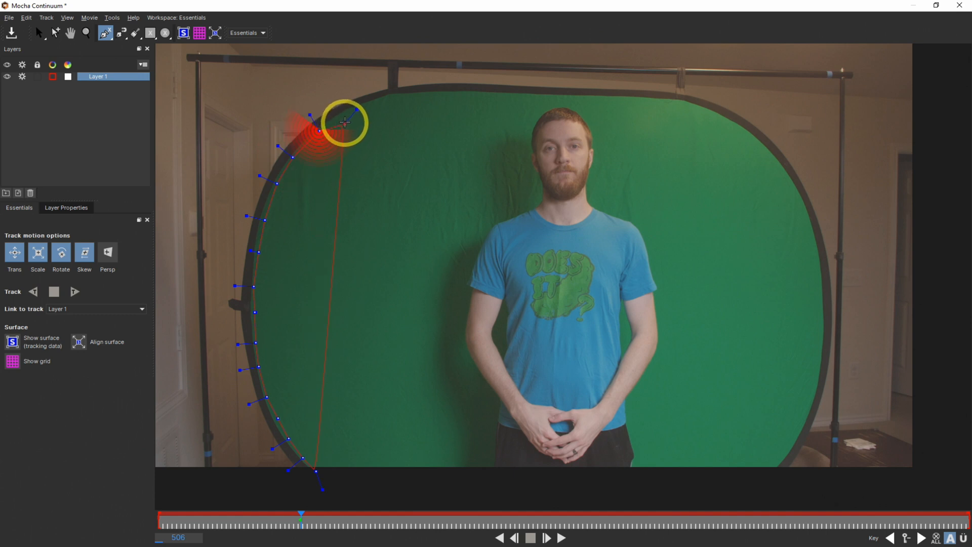
{"action": "left_click", "coordinate": [391, 98]}
{"action": "left_click", "coordinate": [426, 95]}
{"action": "left_click", "coordinate": [556, 96]}
{"action": "left_click", "coordinate": [680, 103]}
{"action": "left_click", "coordinate": [728, 122]}
{"action": "left_click", "coordinate": [789, 179]}
{"action": "left_click", "coordinate": [819, 269]}
{"action": "left_click", "coordinate": [817, 371]}
{"action": "left_click", "coordinate": [790, 445]}
{"action": "left_click", "coordinate": [775, 472]}
{"action": "left_click", "coordinate": [558, 488]}
{"action": "left_click", "coordinate": [440, 494]}
{"action": "right_click", "coordinate": [411, 483]}
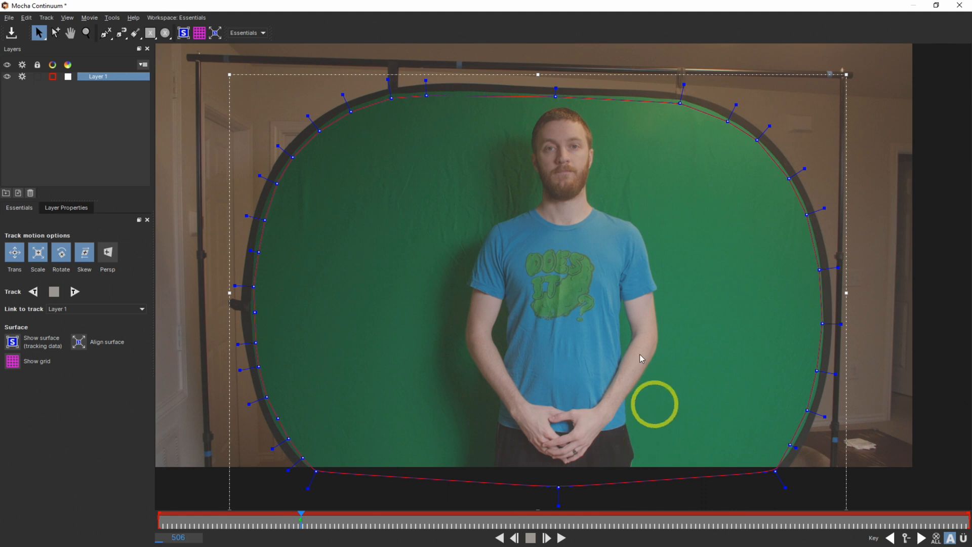
Save the green screen mask, return from Mocha to VEGAS Pro, and invert the outside mask, leaving its feather at 0
{"action": "left_click", "coordinate": [12, 33]}
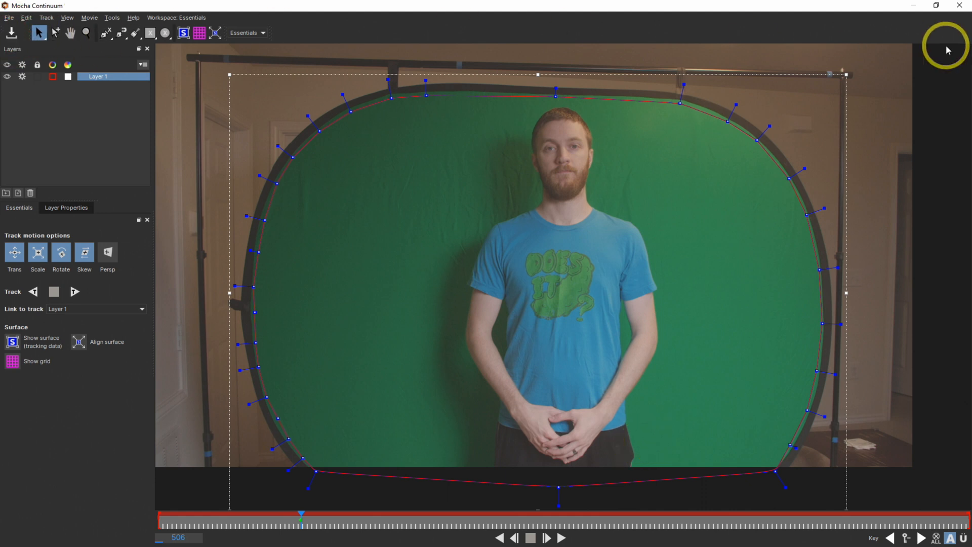
{"action": "left_click", "coordinate": [960, 5]}
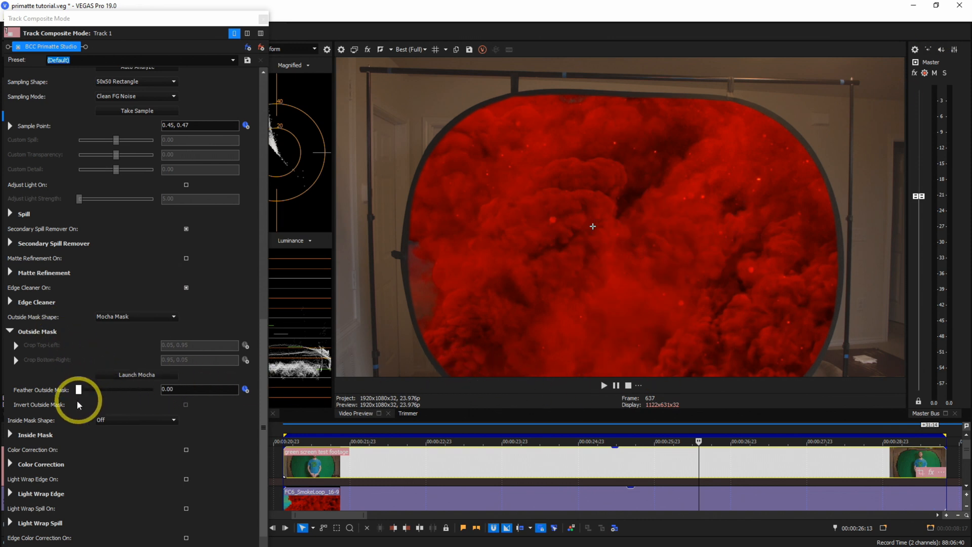
{"action": "left_click", "coordinate": [186, 404]}
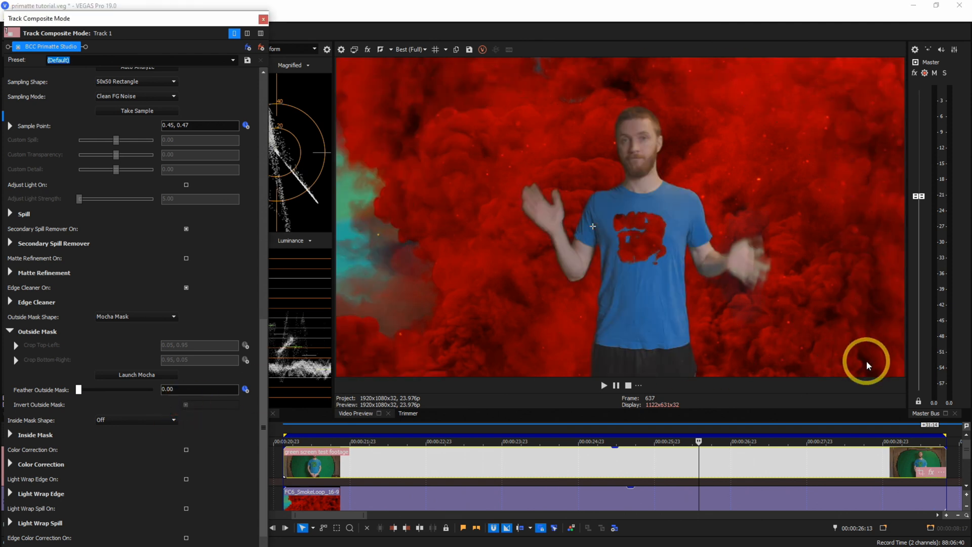
{"action": "mouse_move", "coordinate": [78, 389]}
{"action": "left_mouse_down"}
{"action": "mouse_move", "coordinate": [133, 388]}
{"action": "mouse_move", "coordinate": [78, 392]}
{"action": "left_mouse_up"}
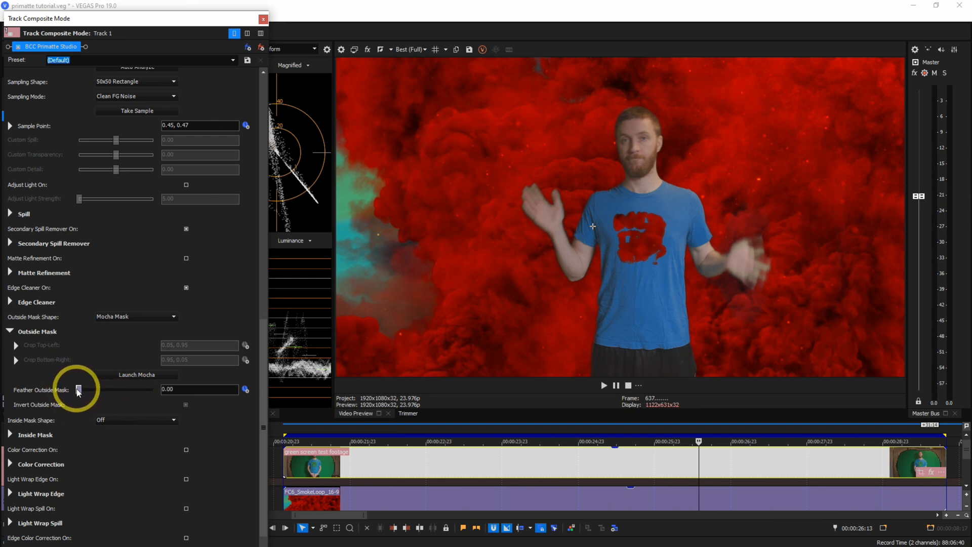
{"action": "left_click", "coordinate": [10, 332]}
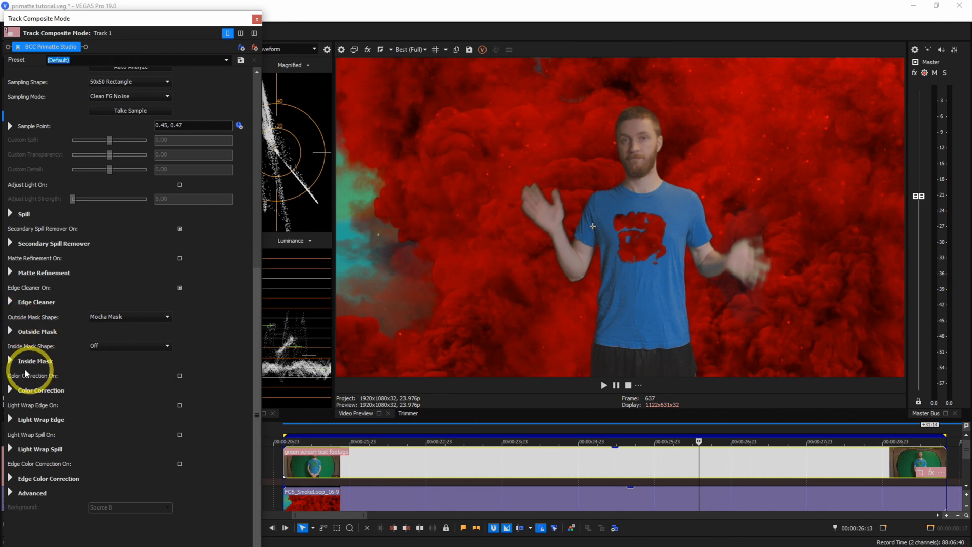
Set the Inside Mask Shape to Mocha Mask and launch Mocha for the inside mask
{"action": "left_click", "coordinate": [10, 360]}
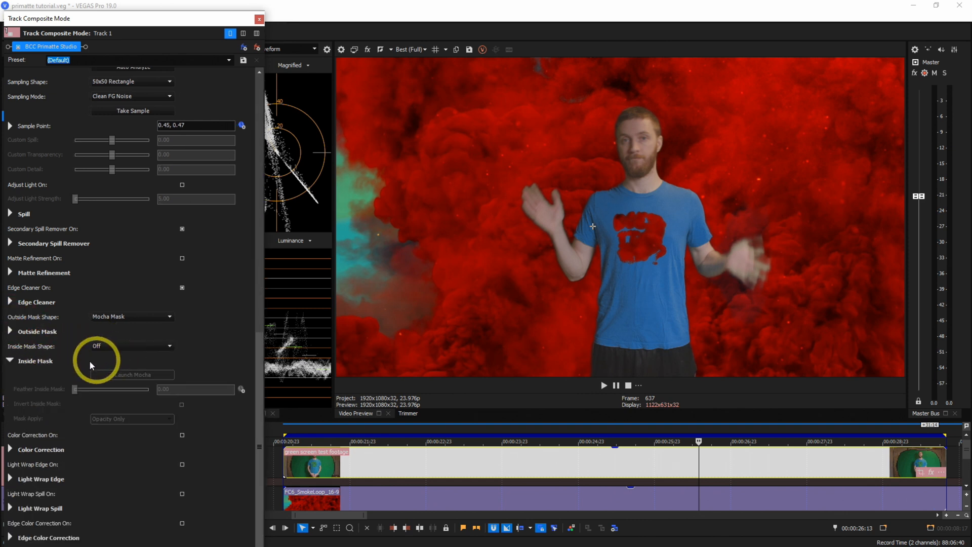
{"action": "left_click", "coordinate": [107, 346]}
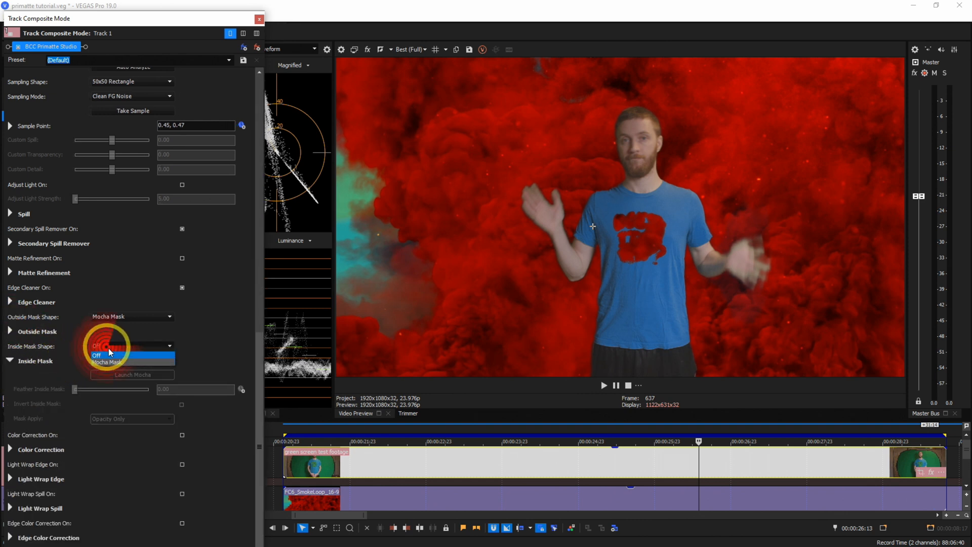
{"action": "left_click", "coordinate": [134, 362]}
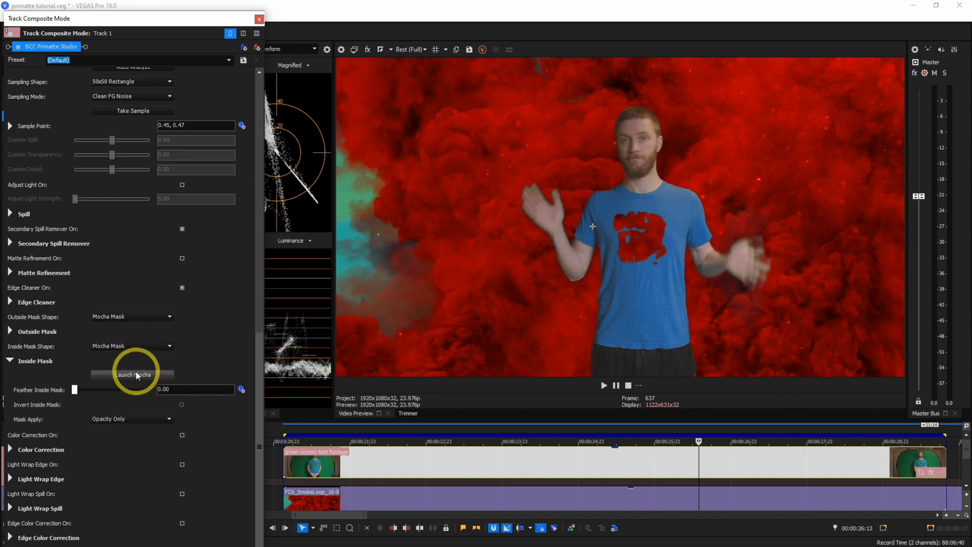
{"action": "left_click", "coordinate": [133, 373]}
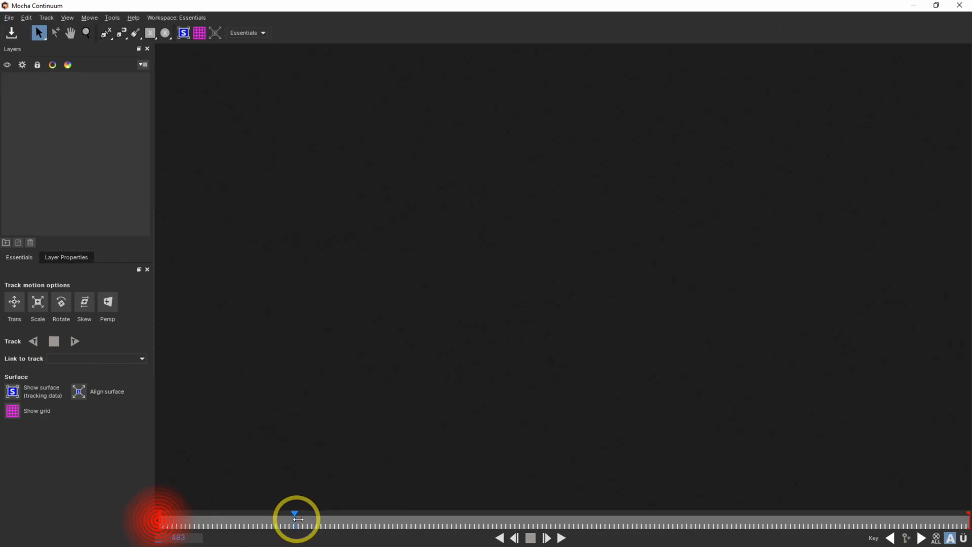
At frame 506, draw a closed spline around the green graphic on the subject's shirt
{"action": "mouse_move", "coordinate": [297, 526]}
{"action": "left_mouse_down"}
{"action": "mouse_move", "coordinate": [325, 525]}
{"action": "mouse_move", "coordinate": [301, 526]}
{"action": "left_mouse_up"}
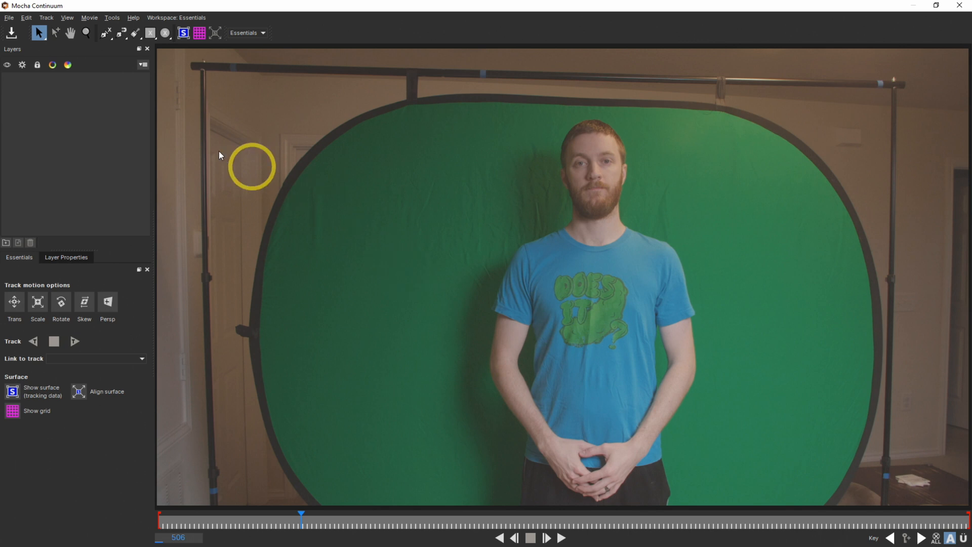
{"action": "left_click", "coordinate": [106, 32]}
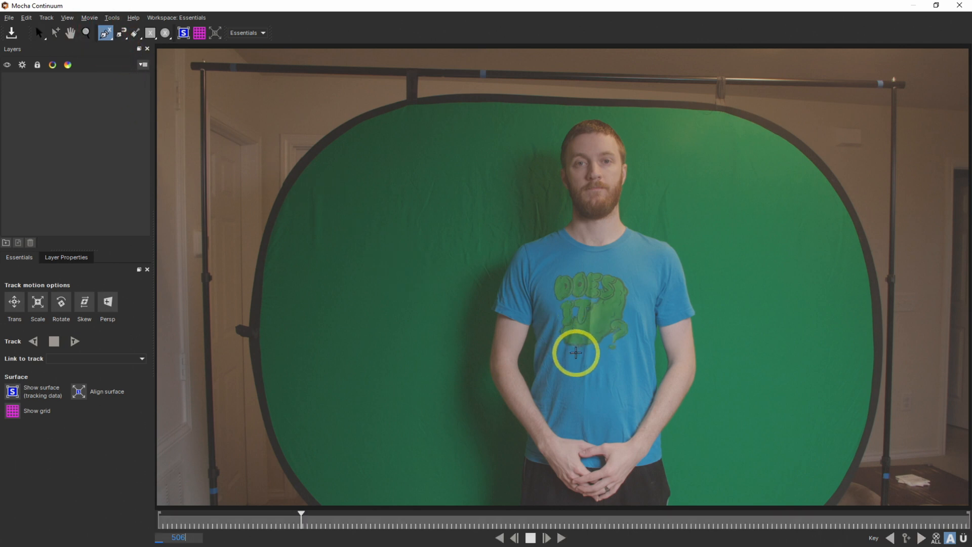
{"action": "left_click", "coordinate": [580, 353]}
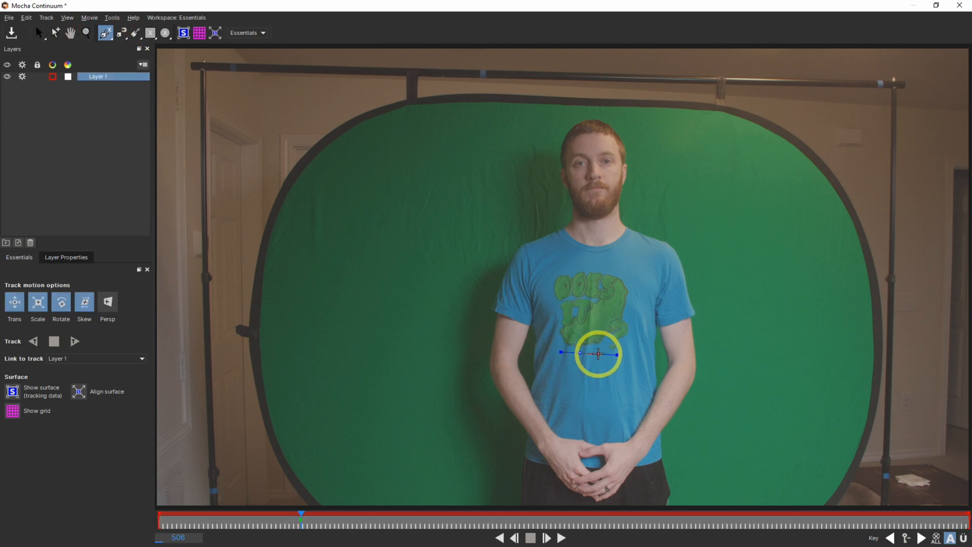
{"action": "left_click", "coordinate": [616, 356]}
{"action": "left_click", "coordinate": [628, 342]}
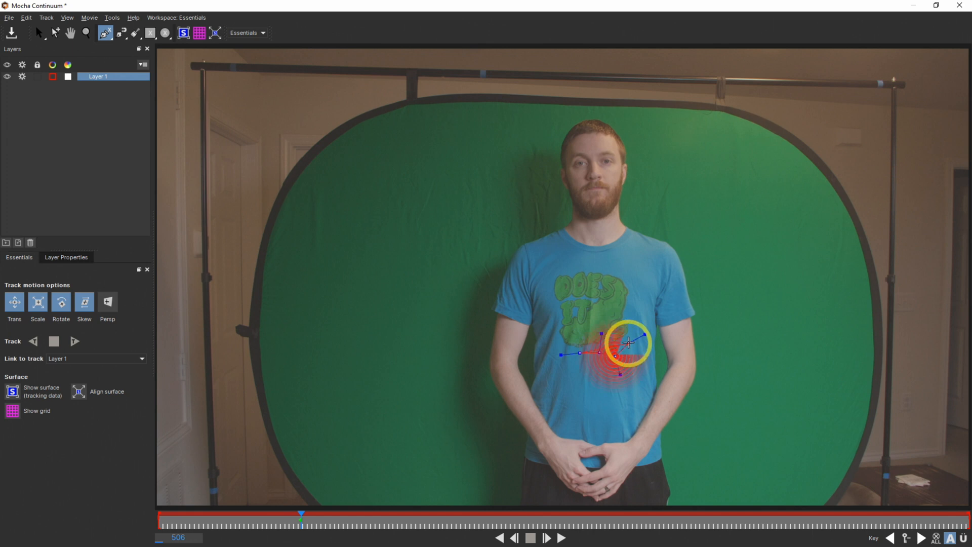
{"action": "left_click", "coordinate": [635, 317]}
{"action": "left_click", "coordinate": [633, 296]}
{"action": "left_click", "coordinate": [633, 279]}
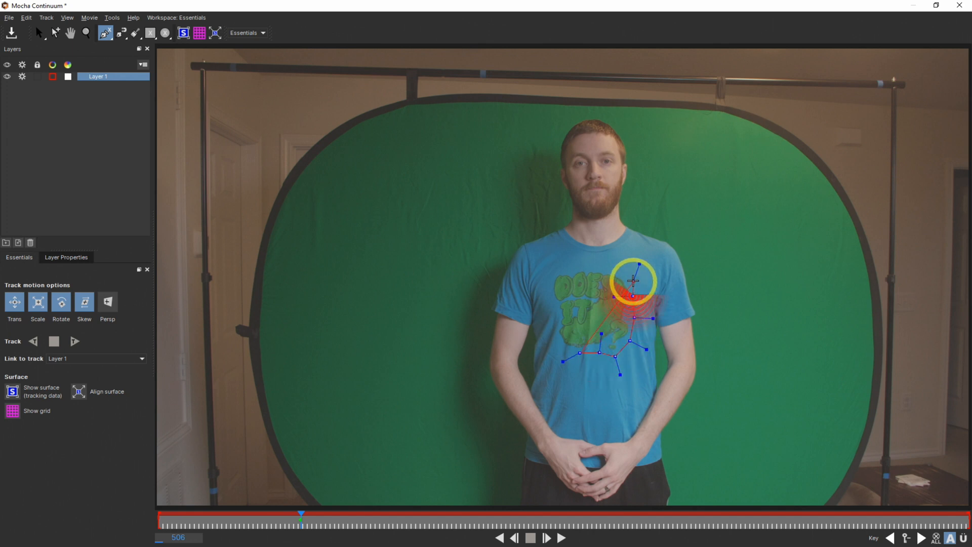
{"action": "left_click", "coordinate": [615, 267]}
{"action": "left_click", "coordinate": [586, 263]}
{"action": "left_click", "coordinate": [567, 267]}
{"action": "left_click", "coordinate": [553, 272]}
{"action": "left_click", "coordinate": [553, 308]}
{"action": "left_click", "coordinate": [551, 332]}
{"action": "left_click", "coordinate": [565, 354]}
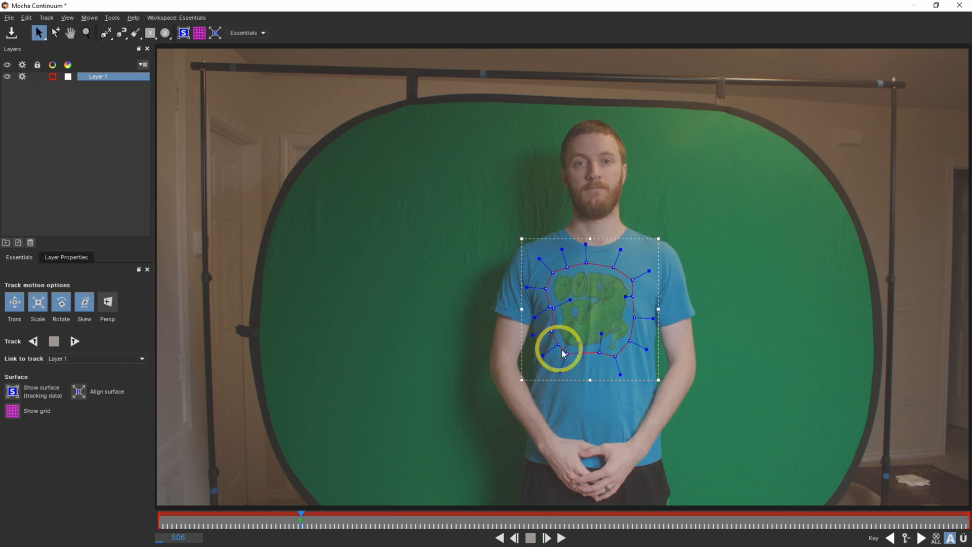
Track the shirt mask forward to about frame 717, save it, and return to VEGAS Pro
{"action": "left_click", "coordinate": [76, 342]}
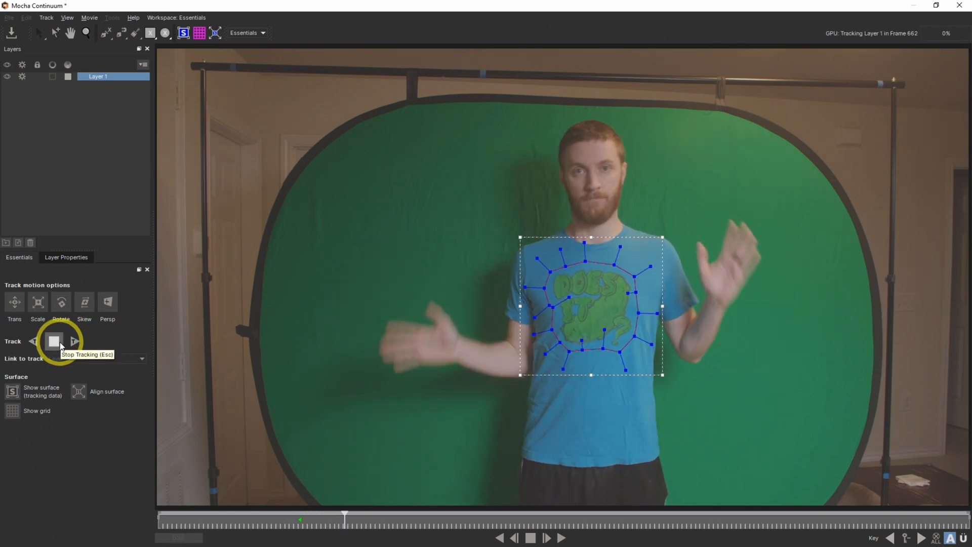
{"action": "left_click", "coordinate": [54, 341]}
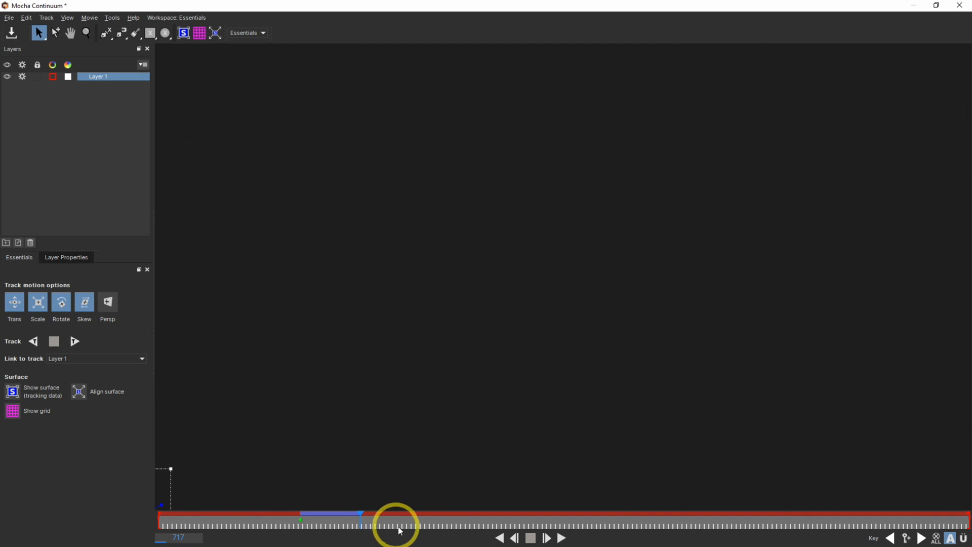
{"action": "left_click", "coordinate": [359, 522]}
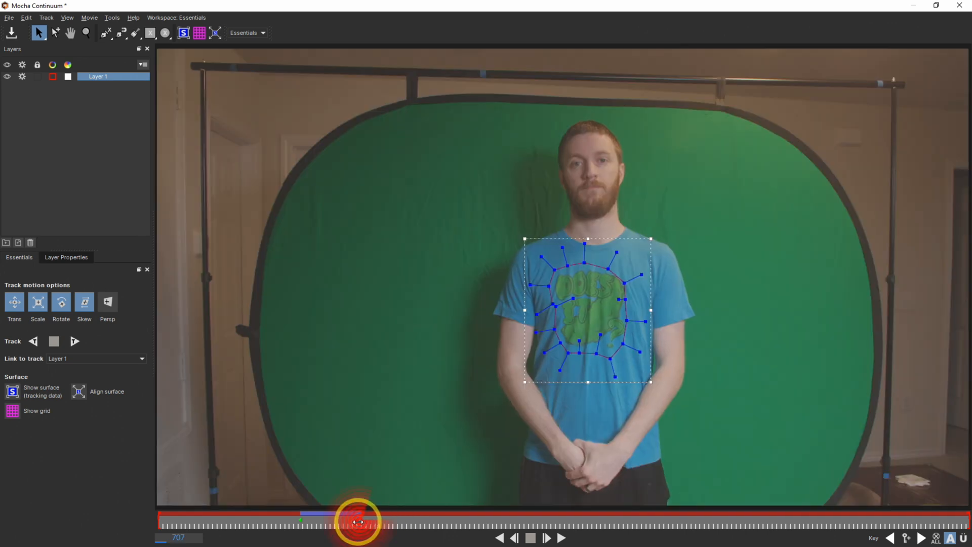
{"action": "left_click", "coordinate": [11, 33]}
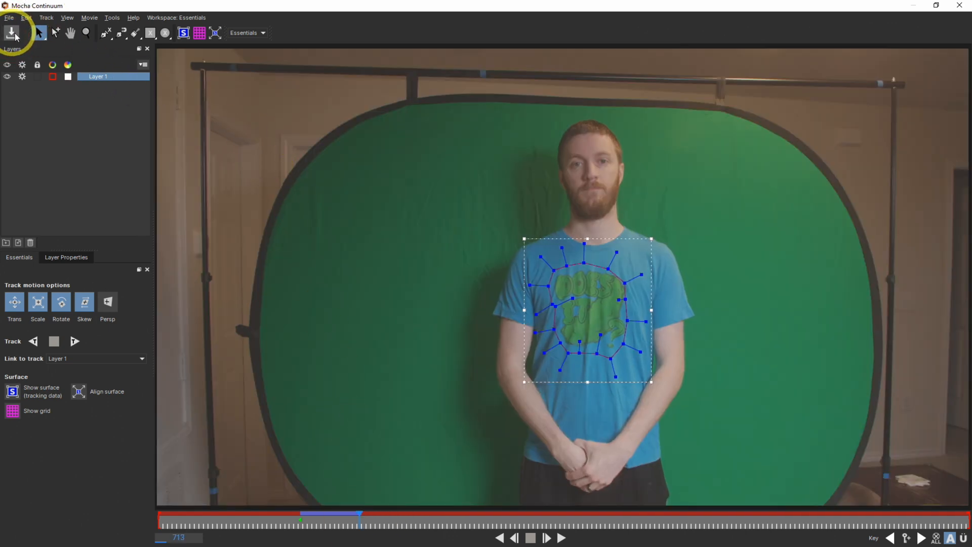
{"action": "left_click", "coordinate": [960, 5]}
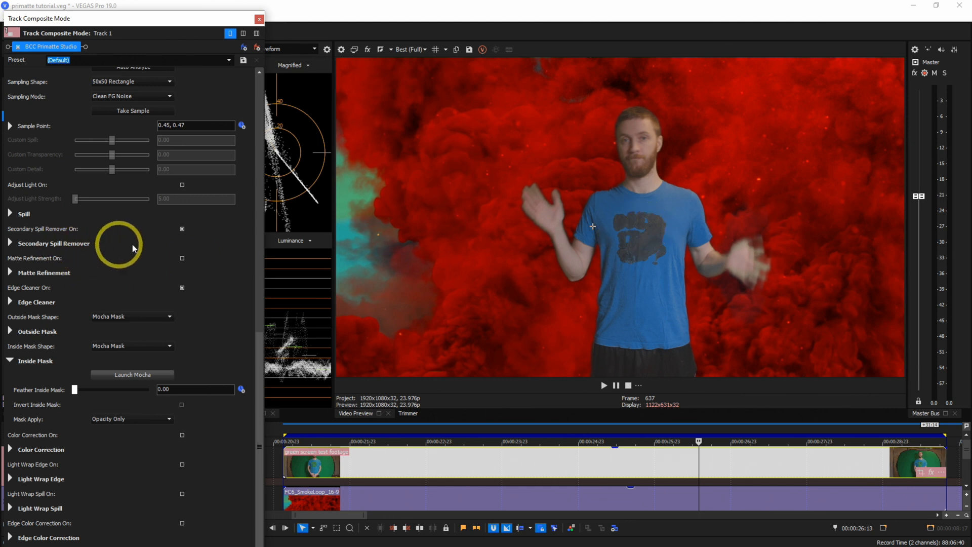
Compare the shirt graphic with the Secondary Spill Remover off and on around frame 639, leaving it enabled
{"action": "left_click", "coordinate": [183, 230]}
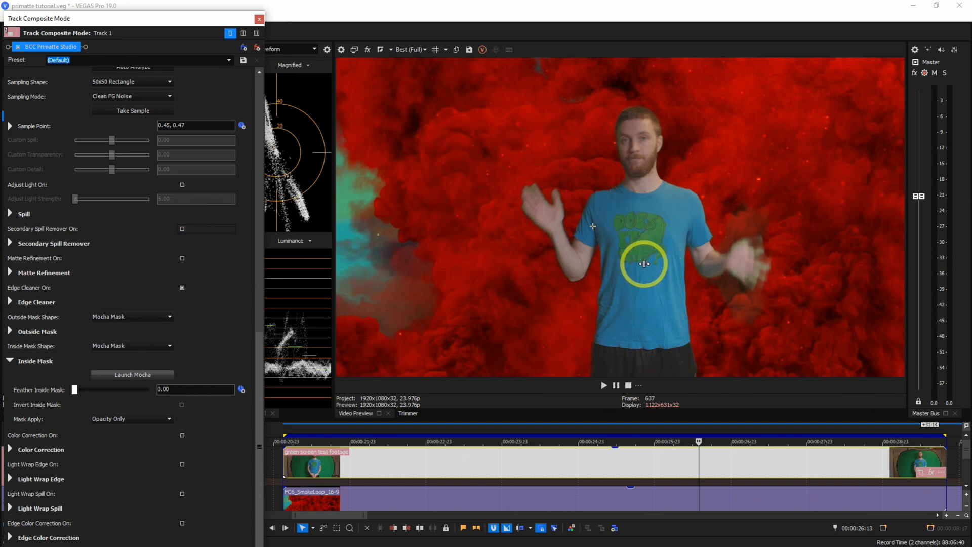
{"action": "left_click", "coordinate": [705, 462]}
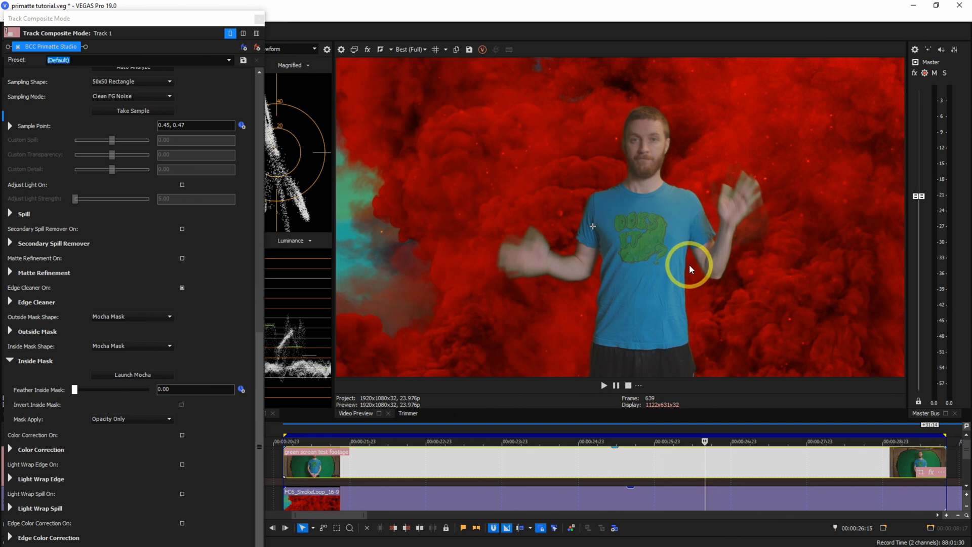
{"action": "left_click", "coordinate": [183, 229]}
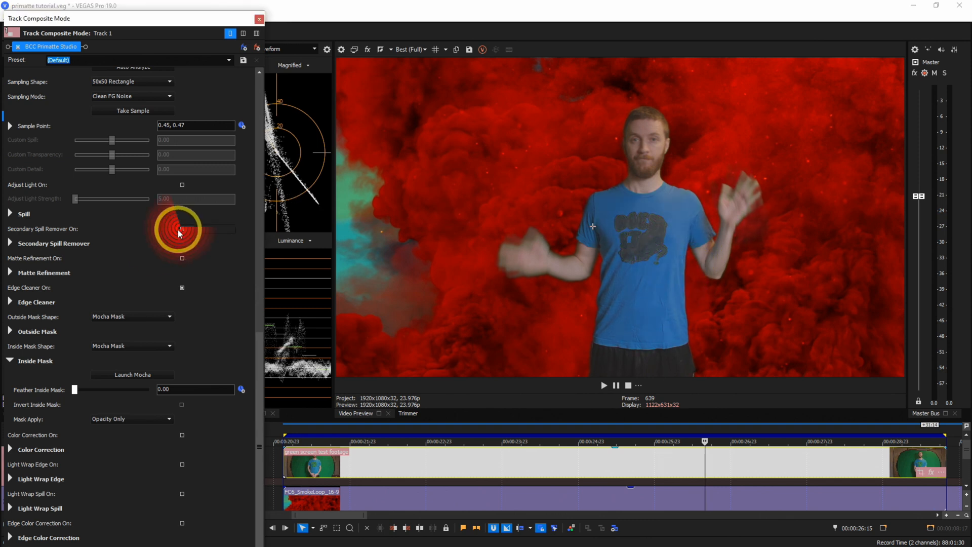
Set the Secondary Spill Remover's Amount to 30
{"action": "left_click", "coordinate": [10, 243]}
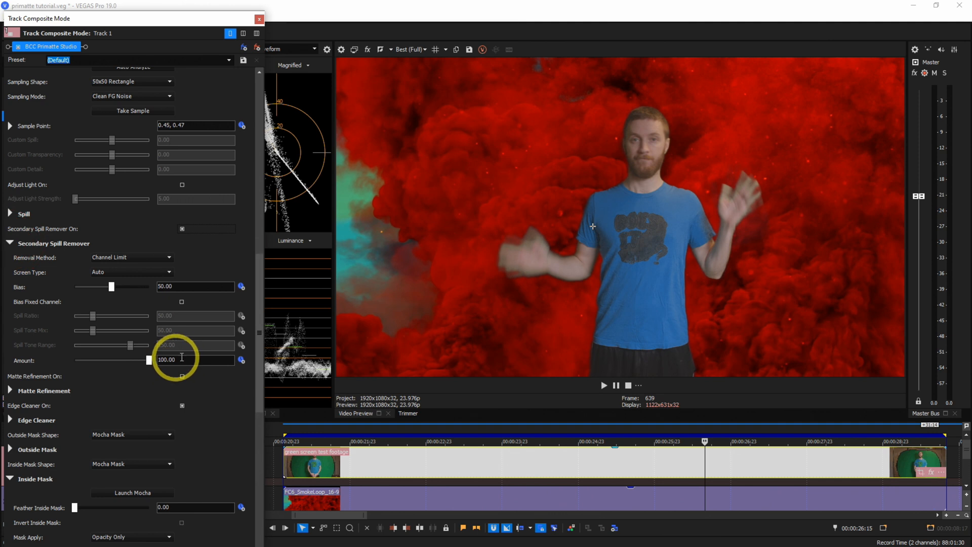
{"action": "left_click_drag", "start_coordinate": [149, 361], "coordinate": [116, 366]}
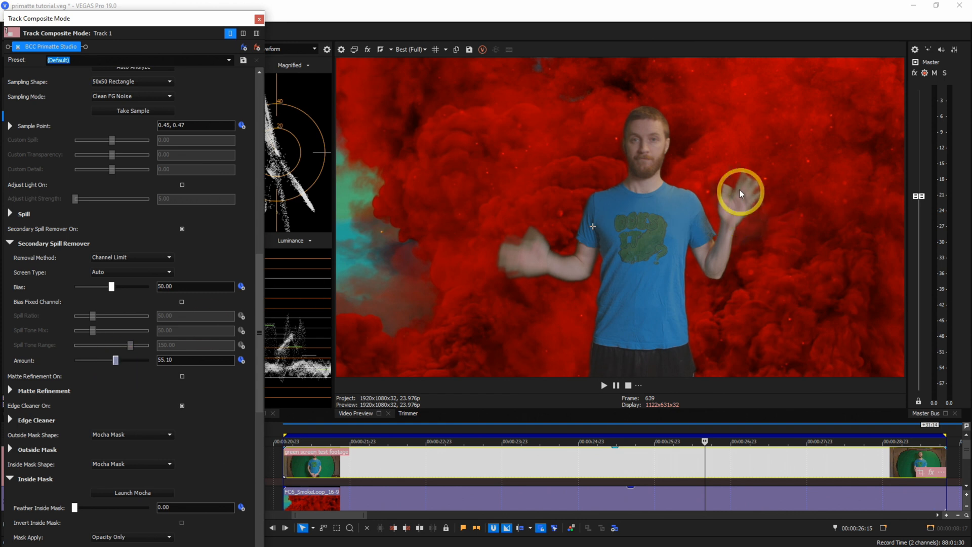
{"action": "left_click", "coordinate": [112, 360]}
{"action": "left_click_drag", "start_coordinate": [115, 363], "coordinate": [99, 365]}
{"action": "double_click", "coordinate": [154, 359]}
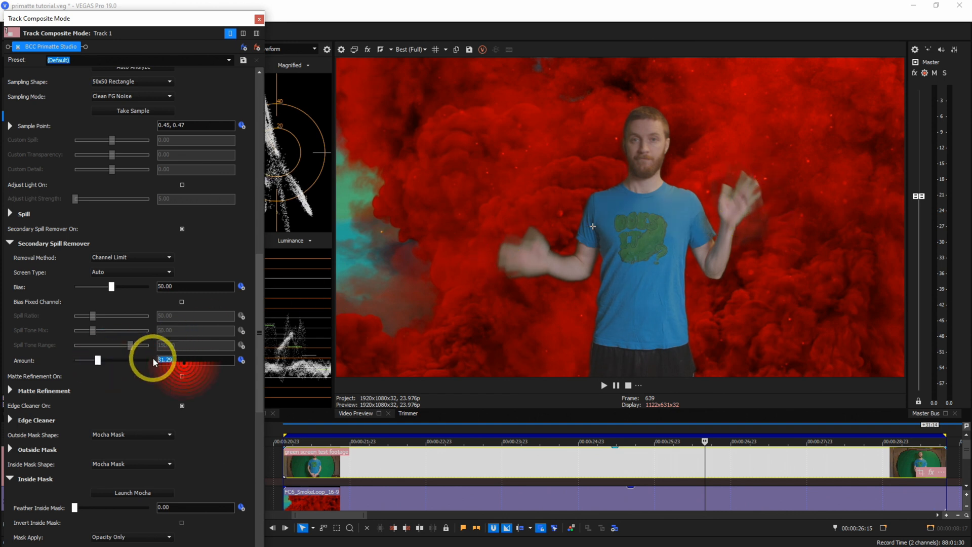
{"action": "type", "text": "30"}
{"action": "key", "text": "Return"}
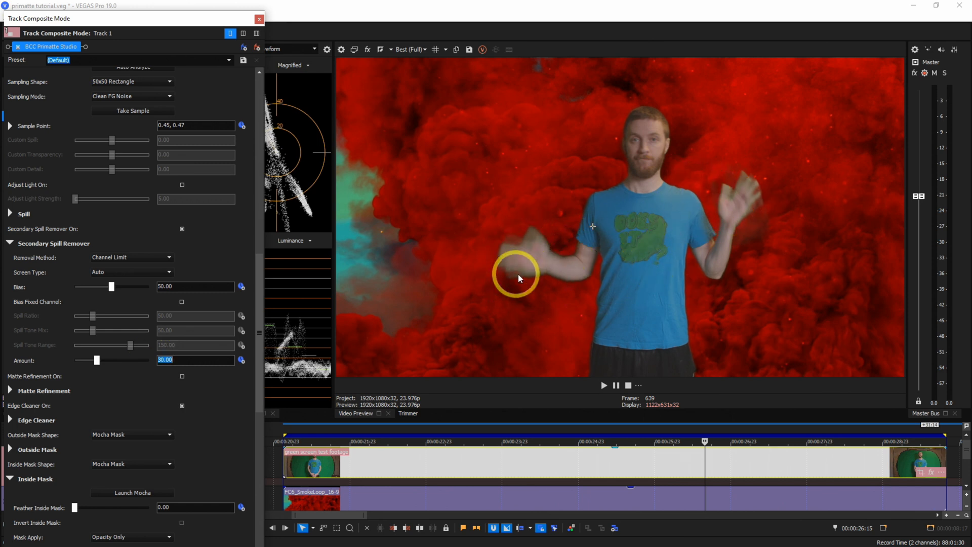
{"action": "left_click", "coordinate": [9, 243]}
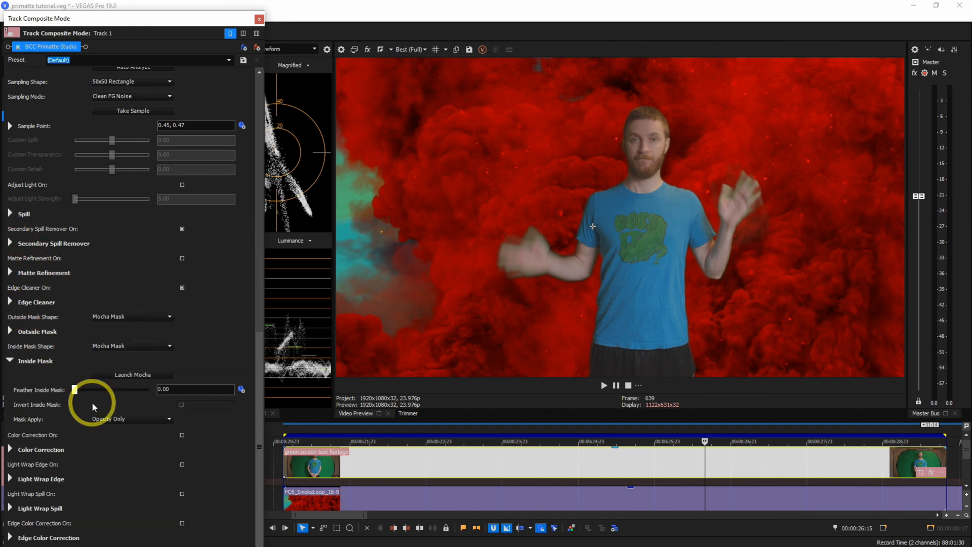
Go to frame 506 in the timeline and enable Color Correction with its parameters expanded
{"action": "left_click", "coordinate": [10, 361]}
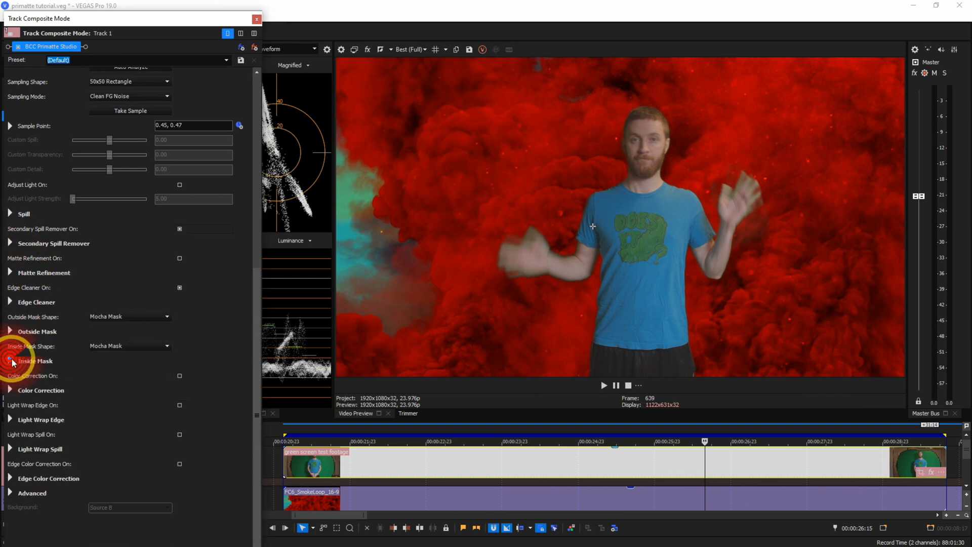
{"action": "left_click", "coordinate": [282, 463]}
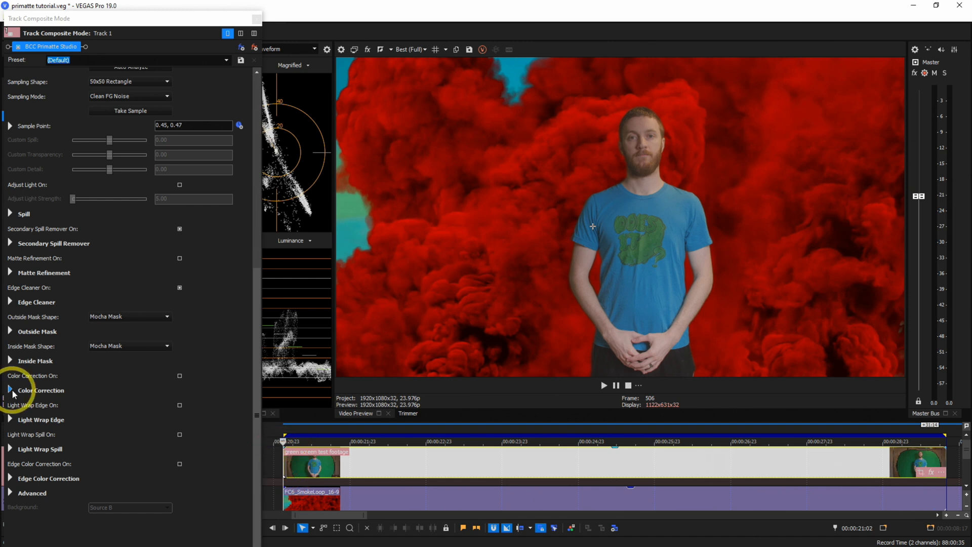
{"action": "left_click", "coordinate": [10, 390]}
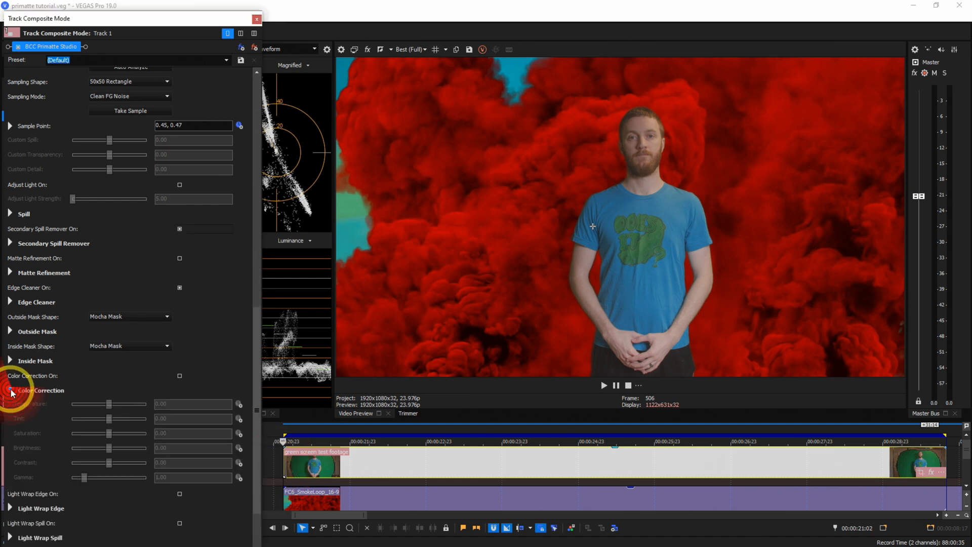
{"action": "left_click", "coordinate": [179, 377]}
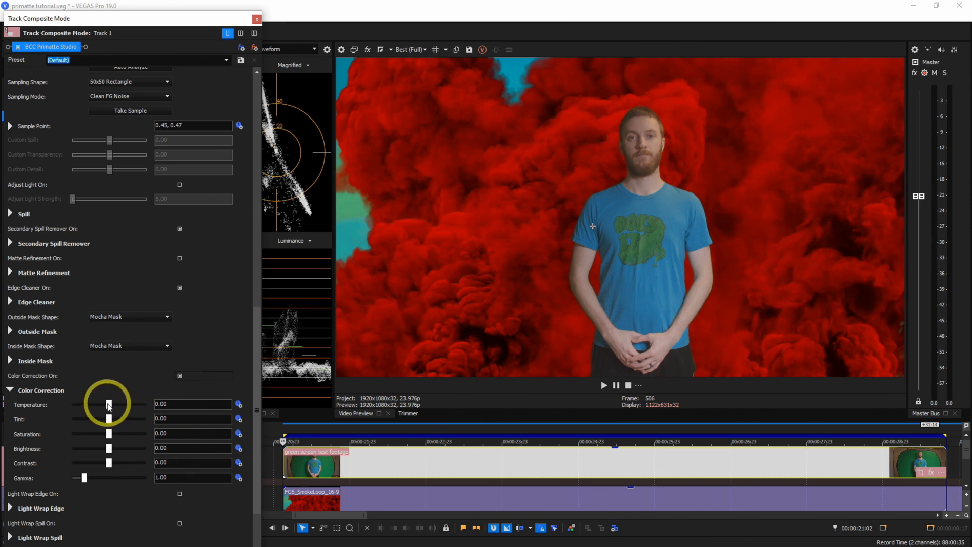
Set the Color Correction Temperature to 30 and Tint to 5
{"action": "left_click_drag", "start_coordinate": [110, 405], "coordinate": [119, 404]}
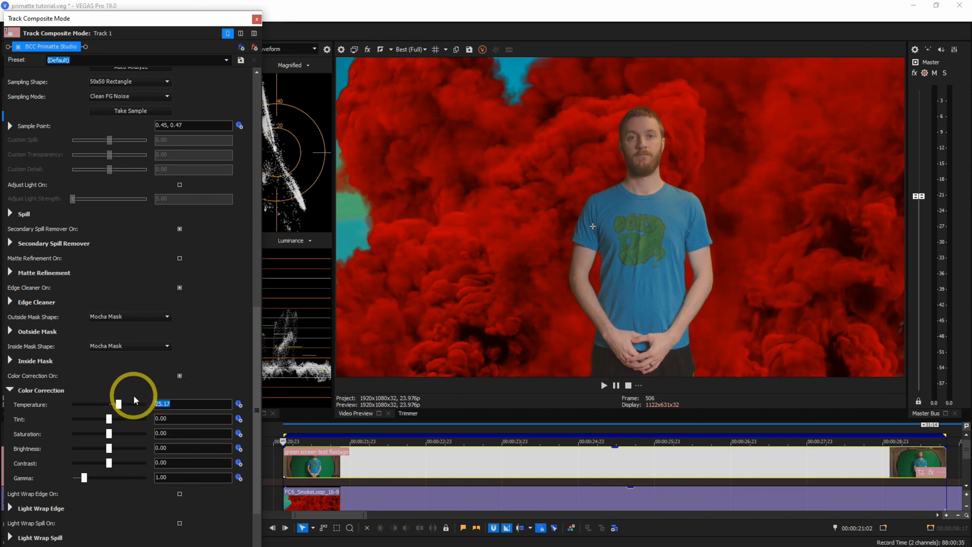
{"action": "type", "text": "30"}
{"action": "left_click_drag", "start_coordinate": [109, 419], "coordinate": [120, 421]}
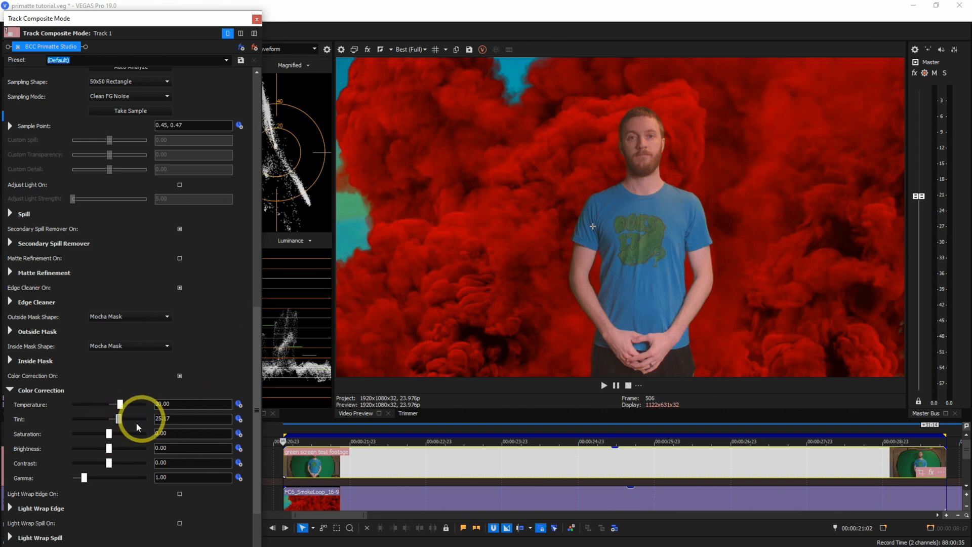
{"action": "left_click_drag", "start_coordinate": [120, 420], "coordinate": [116, 425]}
{"action": "left_click_drag", "start_coordinate": [178, 419], "coordinate": [143, 416]}
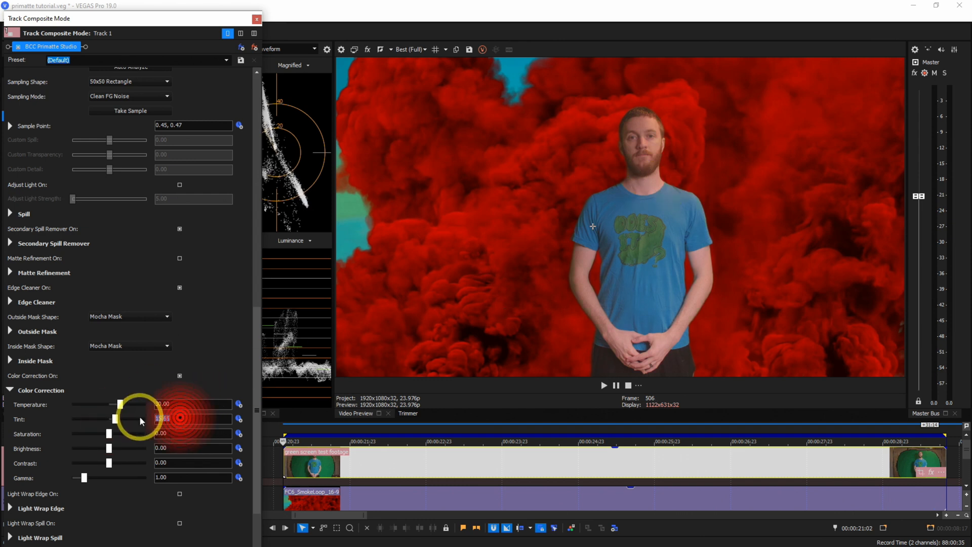
{"action": "type", "text": "5"}
{"action": "key", "text": "Return"}
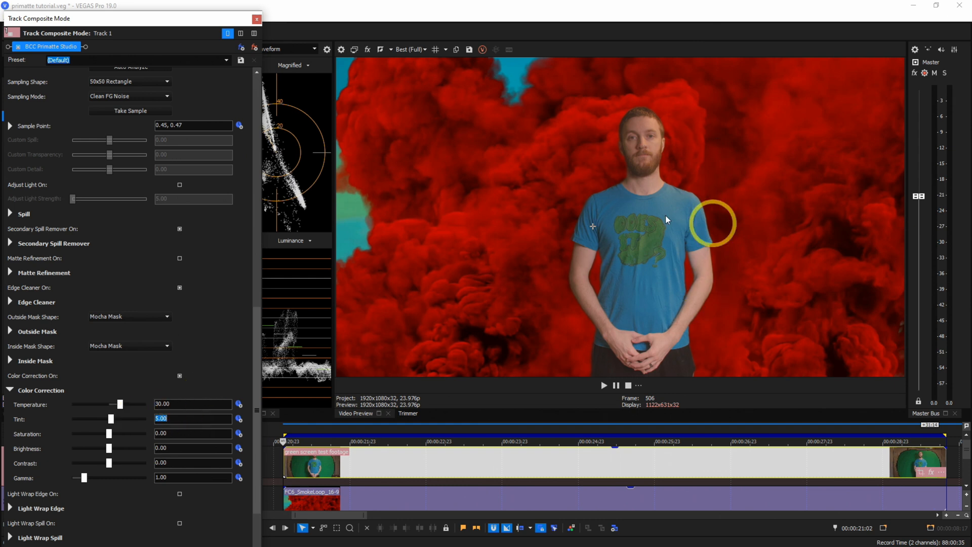
Set the Color Correction Contrast to 3 and collapse its parameters
{"action": "left_click_drag", "start_coordinate": [109, 463], "coordinate": [114, 467]}
{"action": "double_click", "coordinate": [185, 462]}
{"action": "type", "text": "3"}
{"action": "key", "text": "Return"}
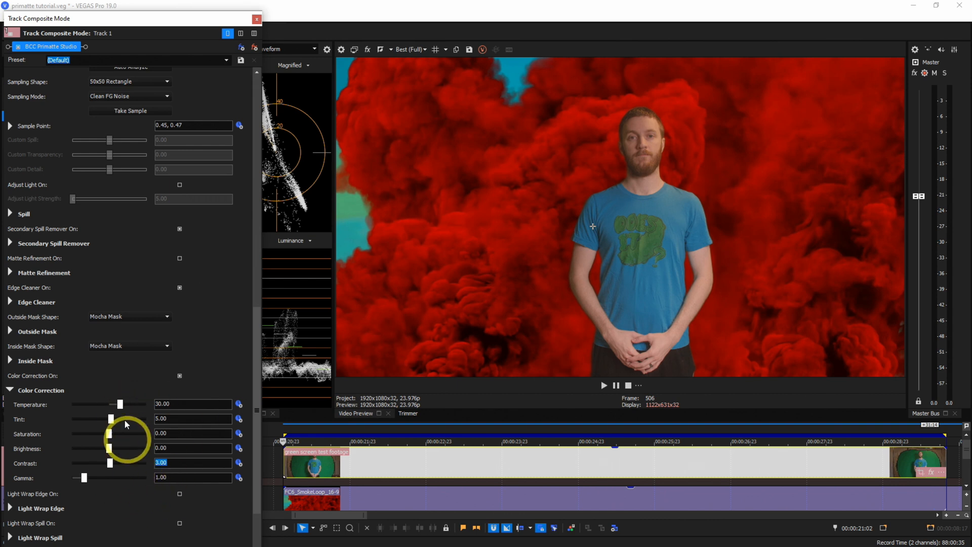
{"action": "left_click", "coordinate": [10, 390]}
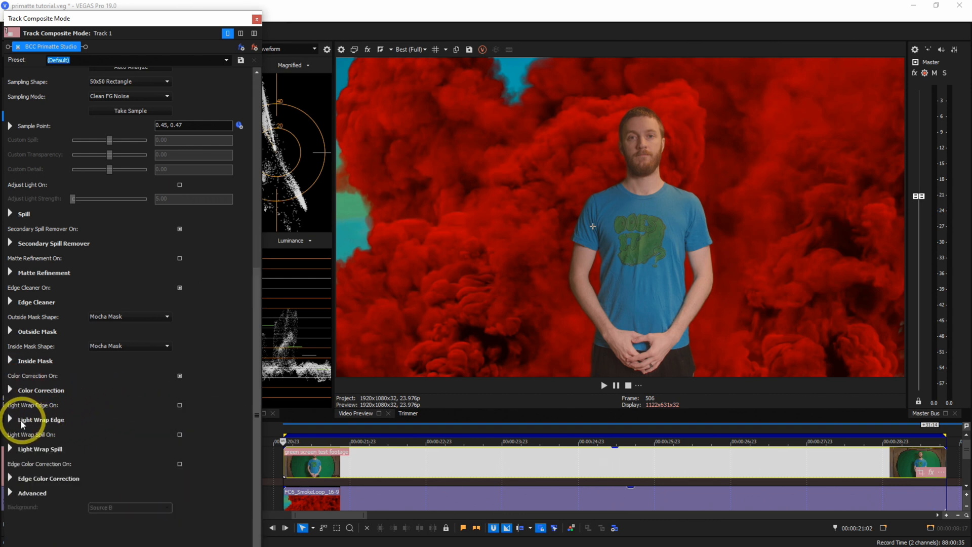
Enable Light Wrap Edge with a Solid Color wrap source and a teal wrap color of 169, 0.84, 0.92
{"action": "left_click", "coordinate": [181, 407]}
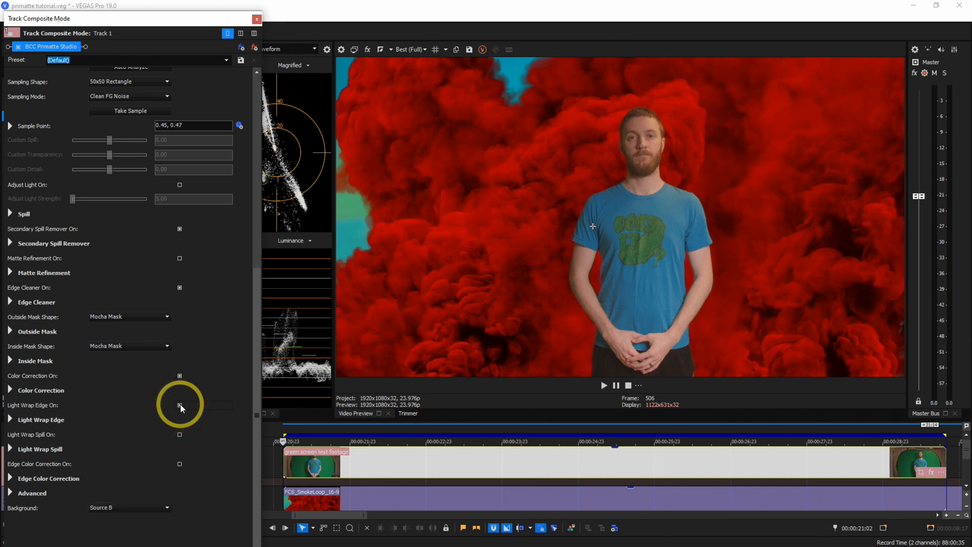
{"action": "left_click", "coordinate": [21, 420]}
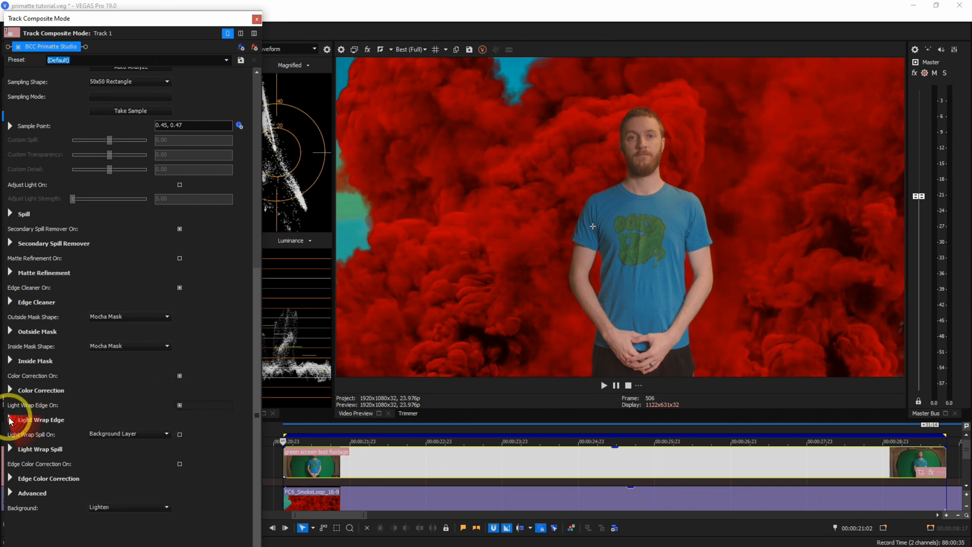
{"action": "left_click", "coordinate": [123, 434]}
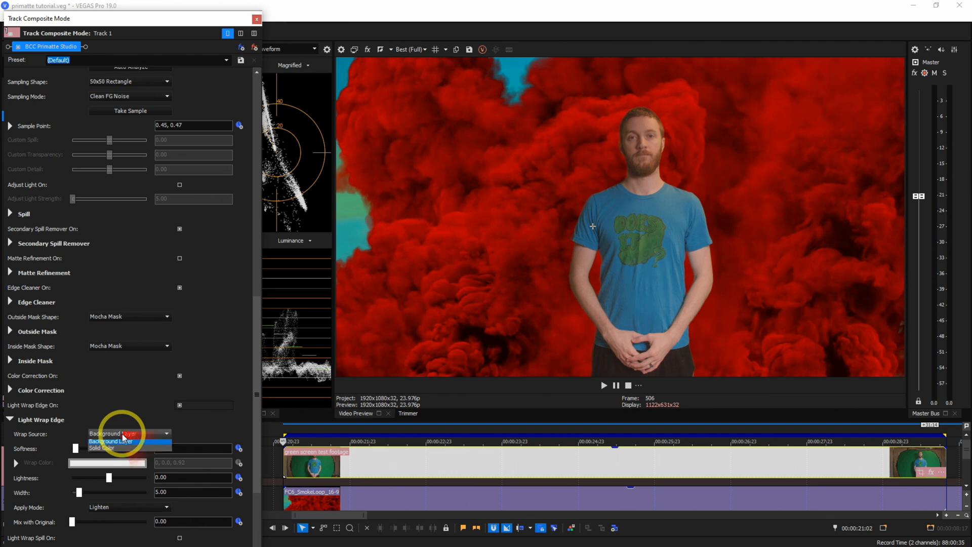
{"action": "left_click", "coordinate": [117, 453]}
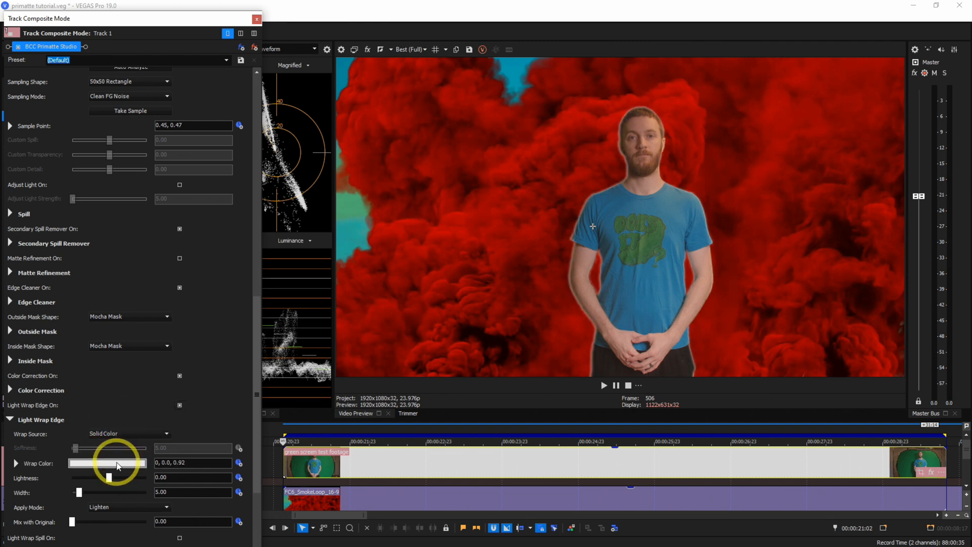
{"action": "left_click", "coordinate": [116, 463]}
{"action": "left_click", "coordinate": [69, 460]}
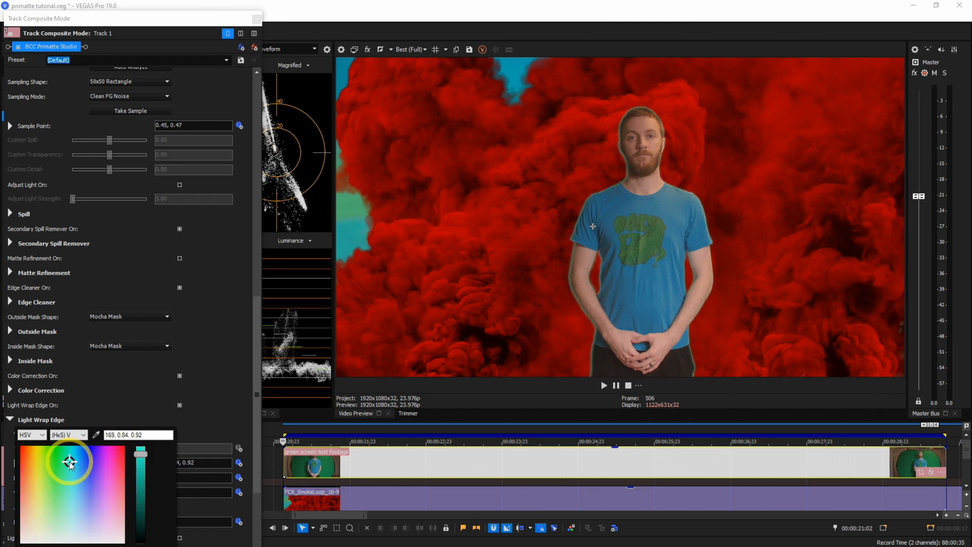
{"action": "left_click", "coordinate": [118, 410]}
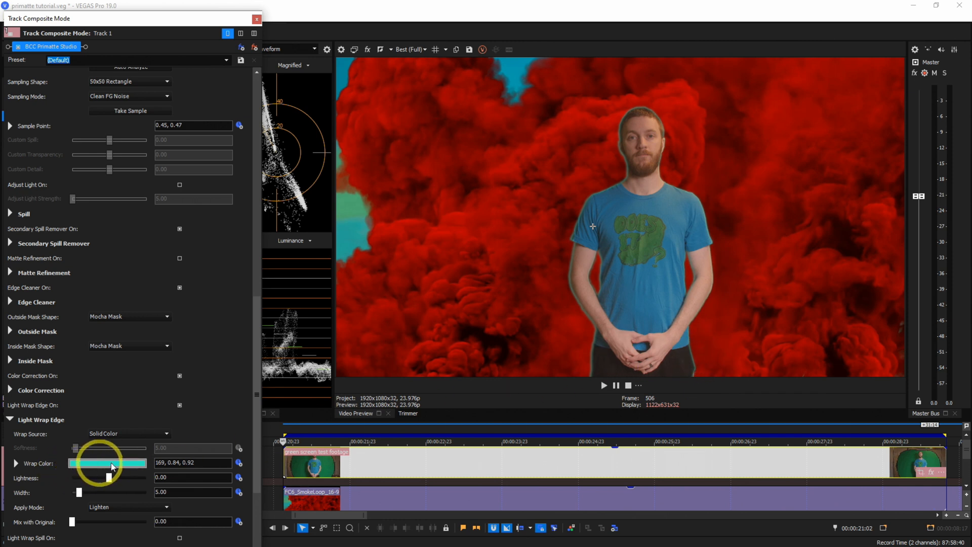
Widen the edge light wrap to about 20 and set its Apply Mode to Screen
{"action": "left_click", "coordinate": [116, 434]}
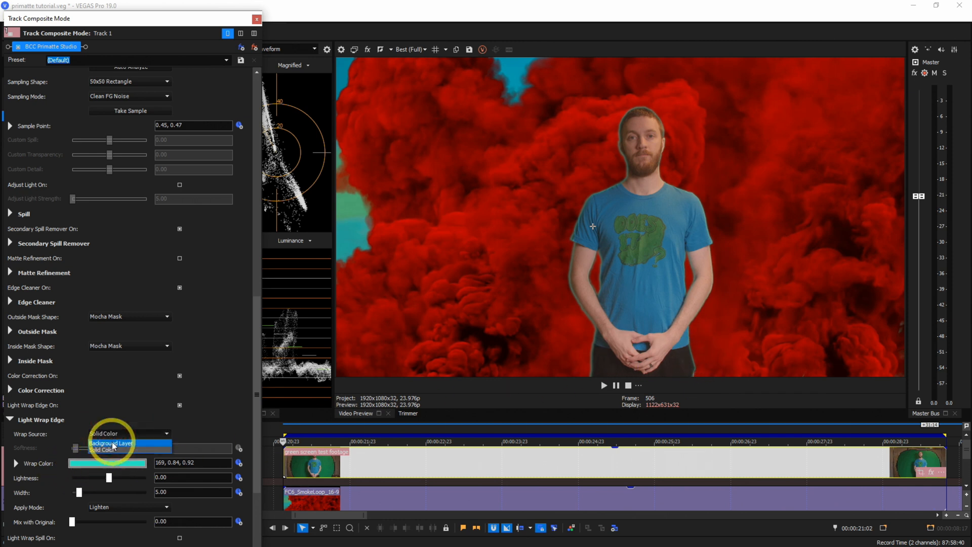
{"action": "left_click", "coordinate": [191, 411]}
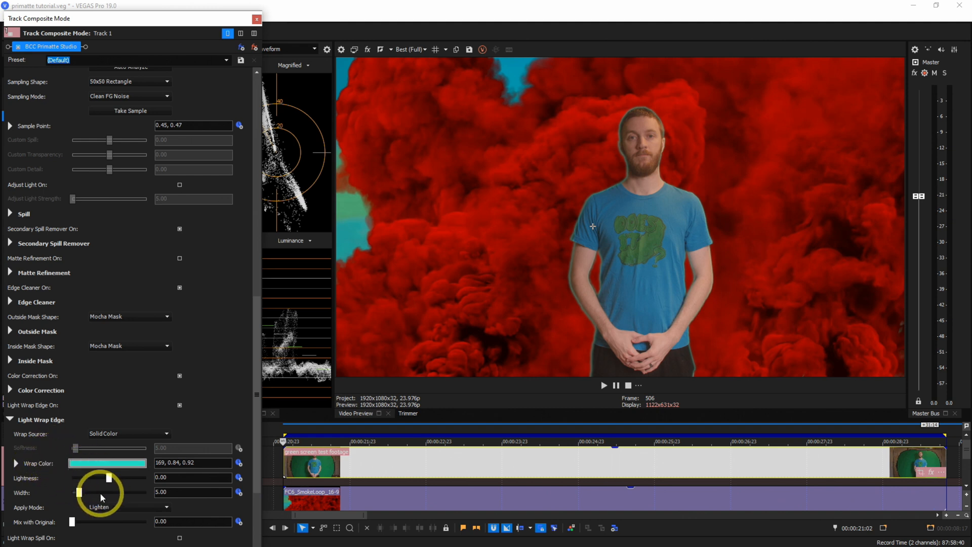
{"action": "left_click_drag", "start_coordinate": [110, 480], "coordinate": [108, 511]}
{"action": "left_click", "coordinate": [108, 511]}
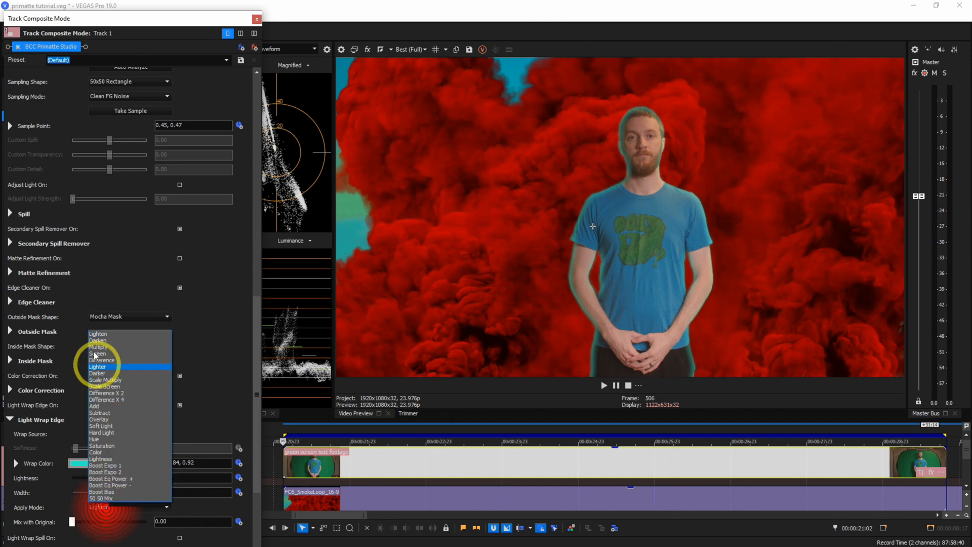
{"action": "left_click", "coordinate": [103, 328]}
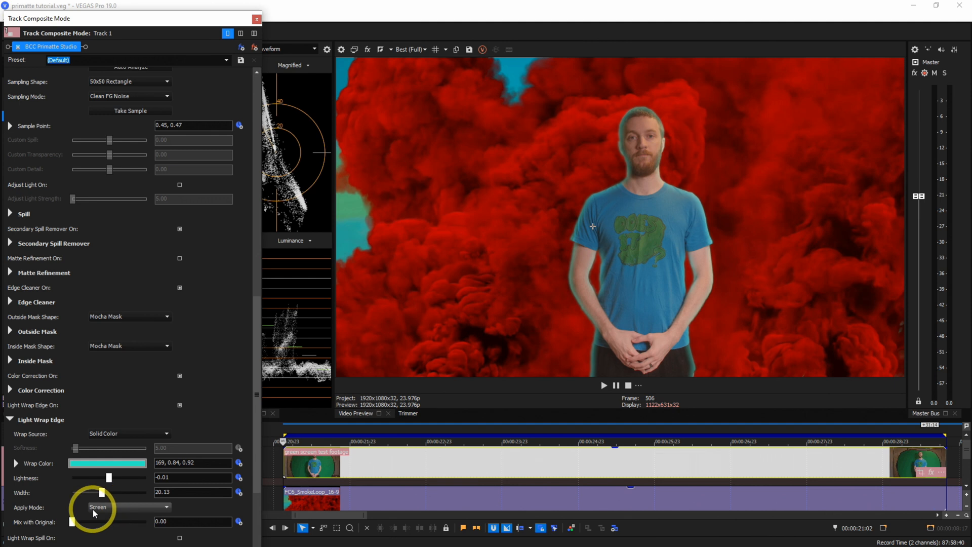
{"action": "mouse_move", "coordinate": [72, 522]}
{"action": "left_mouse_down"}
{"action": "mouse_move", "coordinate": [185, 525]}
{"action": "mouse_move", "coordinate": [59, 520]}
{"action": "left_mouse_up"}
Switch the edge light wrap's source to Background Layer, with Softness 20 and Lightness 0
{"action": "scroll", "coordinate": [152, 324], "scroll_direction": "down", "scroll_amount": 1}
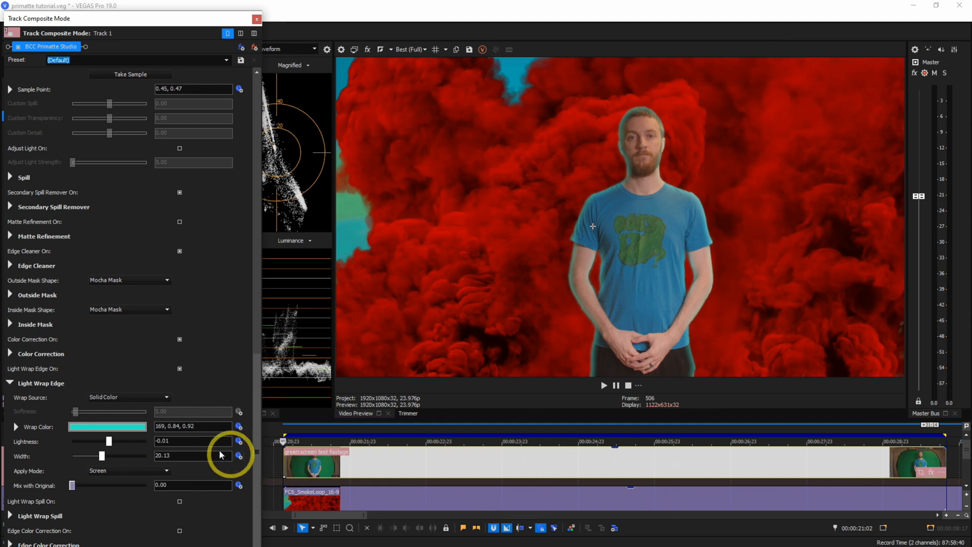
{"action": "left_click", "coordinate": [123, 397]}
{"action": "left_click", "coordinate": [114, 405]}
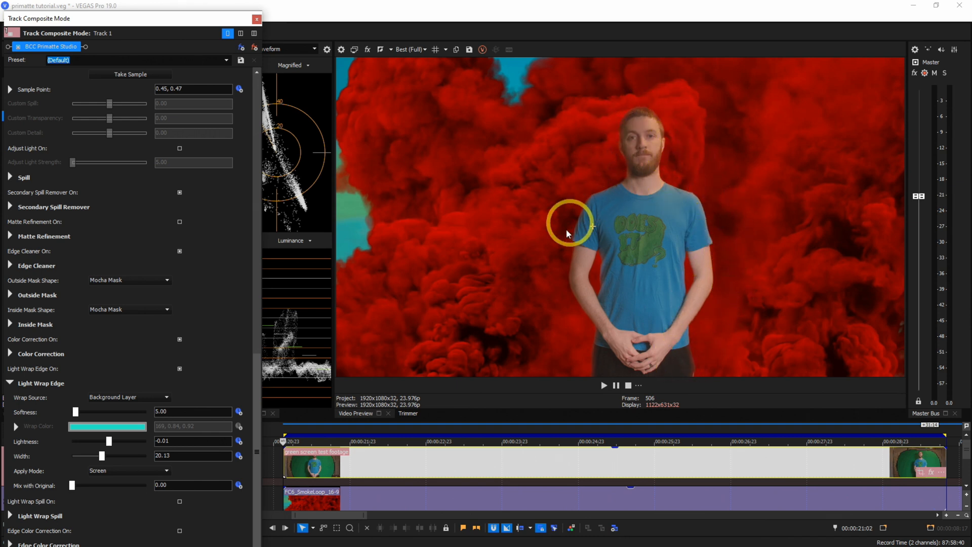
{"action": "left_click", "coordinate": [87, 412]}
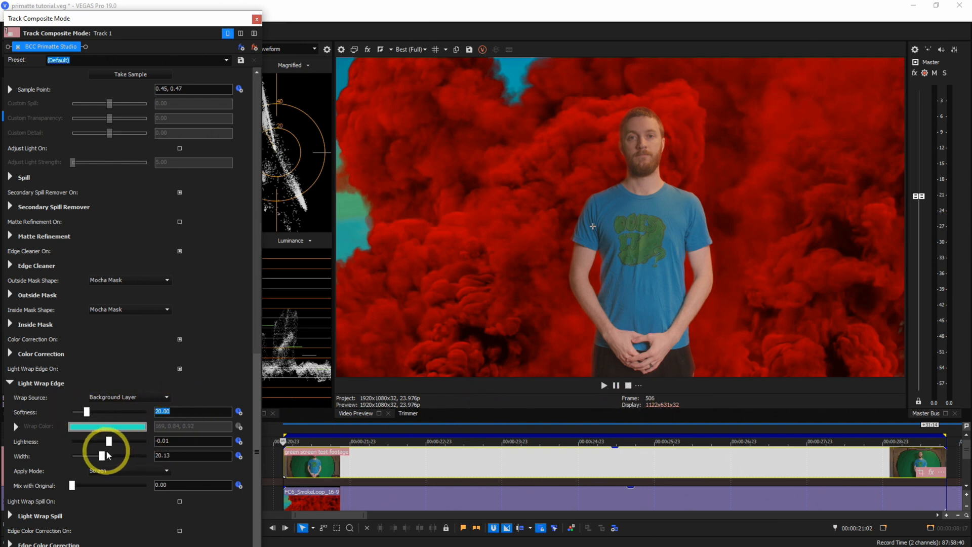
{"action": "left_click", "coordinate": [169, 442]}
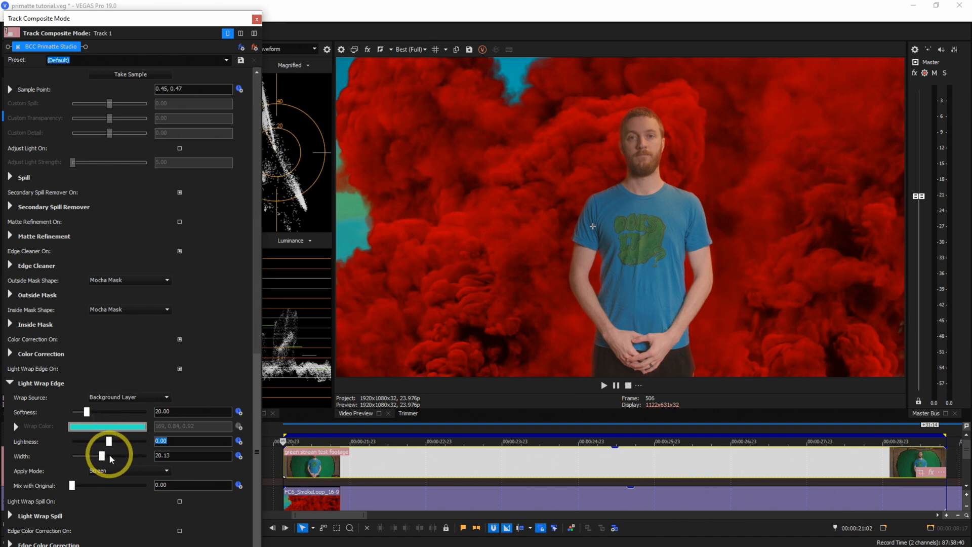
Try wider and narrower edge light wraps, and set the Width to 17.50
{"action": "mouse_move", "coordinate": [100, 455]}
{"action": "left_mouse_down"}
{"action": "mouse_move", "coordinate": [74, 459]}
{"action": "mouse_move", "coordinate": [106, 455]}
{"action": "left_mouse_up"}
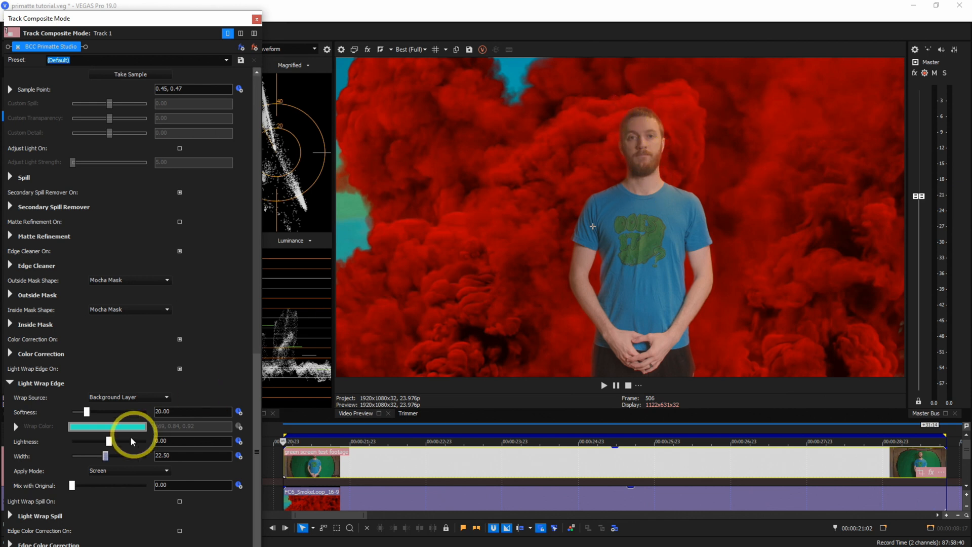
{"action": "left_click_drag", "start_coordinate": [99, 456], "coordinate": [92, 459]}
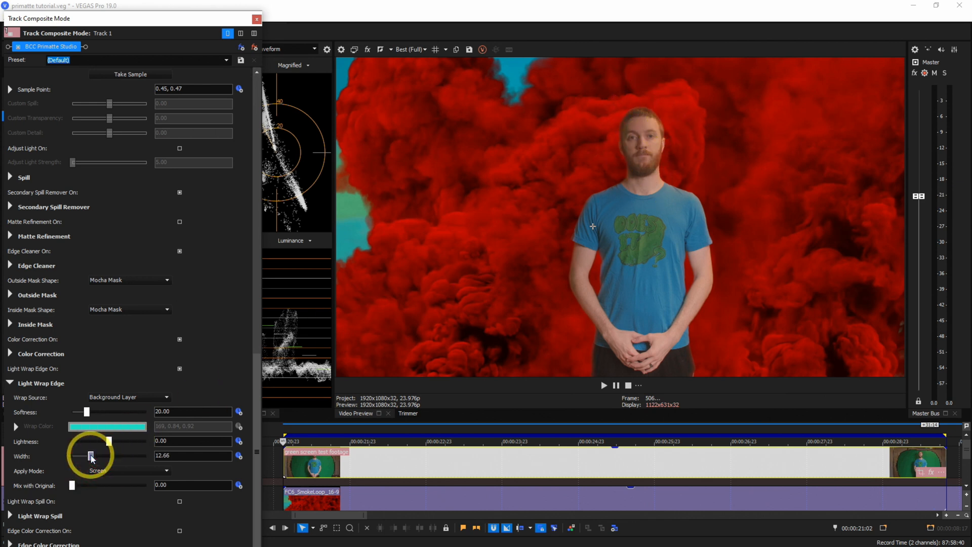
{"action": "left_click", "coordinate": [174, 455]}
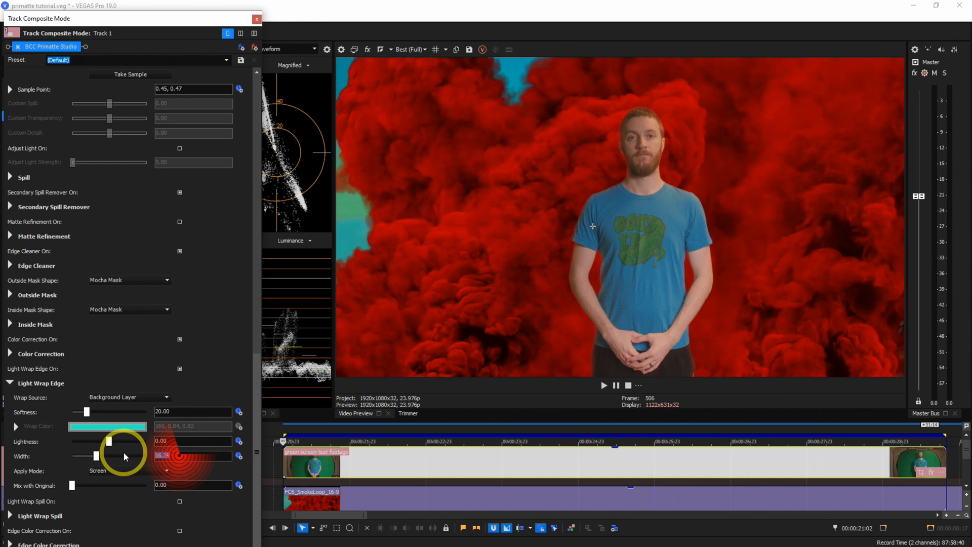
{"action": "type", "text": "17.50"}
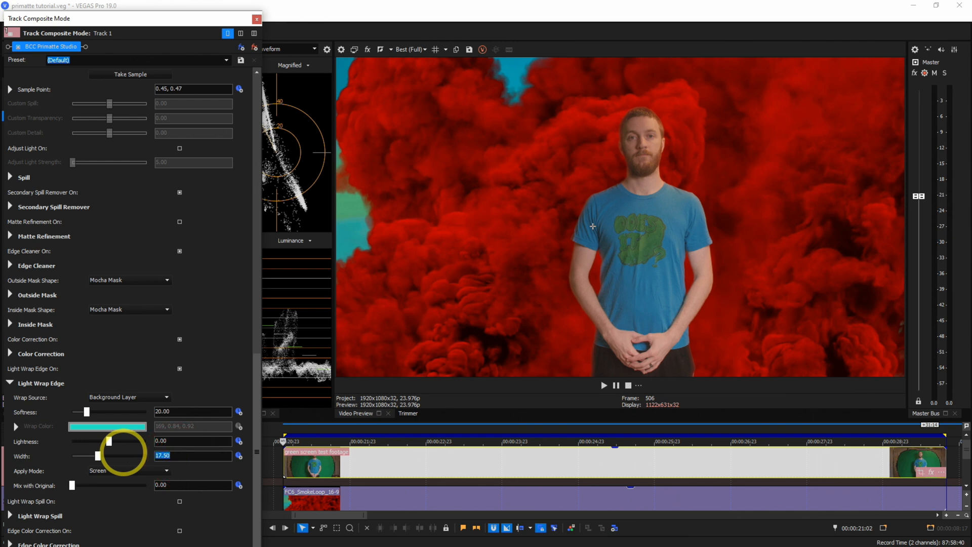
Try the Add apply mode on the edge light wrap and return it to Screen
{"action": "left_click", "coordinate": [131, 473]}
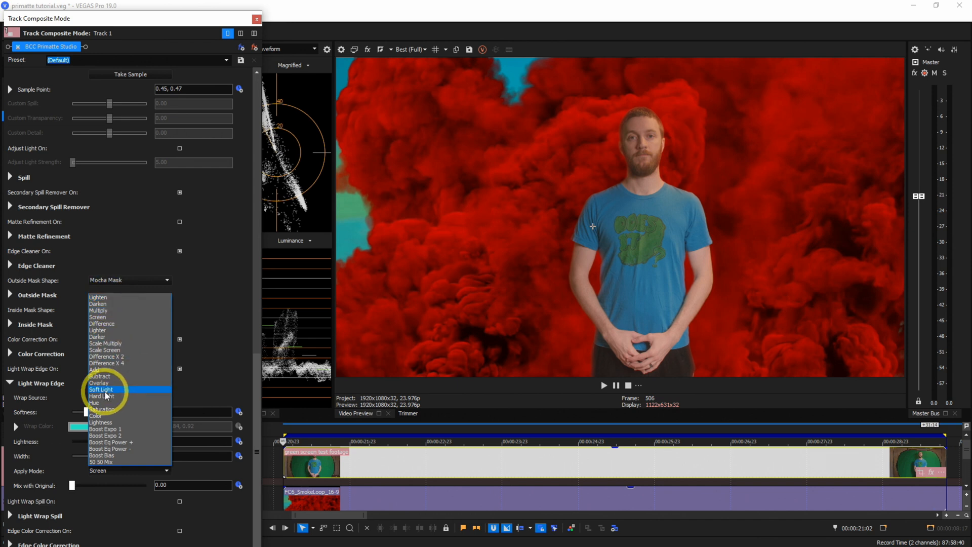
{"action": "left_click", "coordinate": [103, 372]}
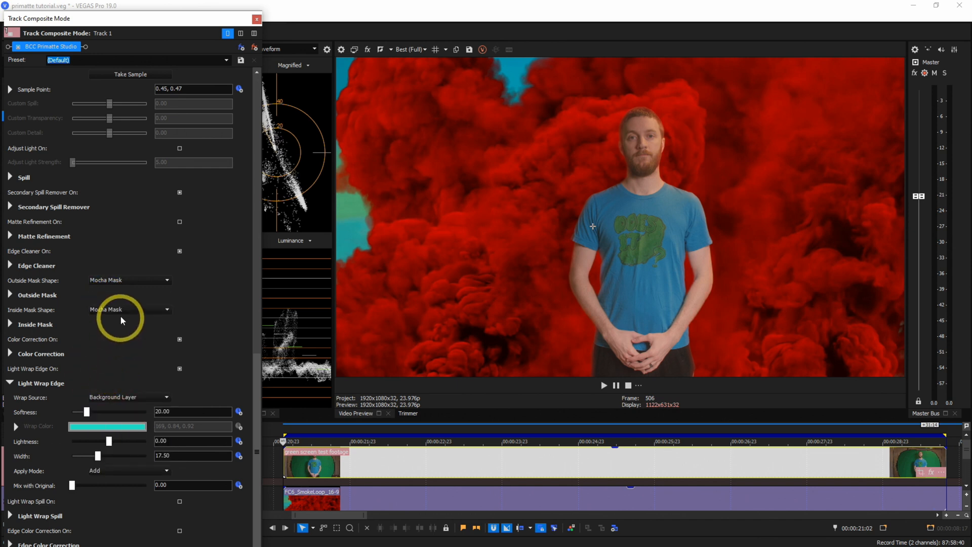
{"action": "scroll", "coordinate": [109, 467], "scroll_direction": "up", "scroll_amount": 1}
{"action": "scroll", "coordinate": [110, 470], "scroll_direction": "down", "scroll_amount": 3}
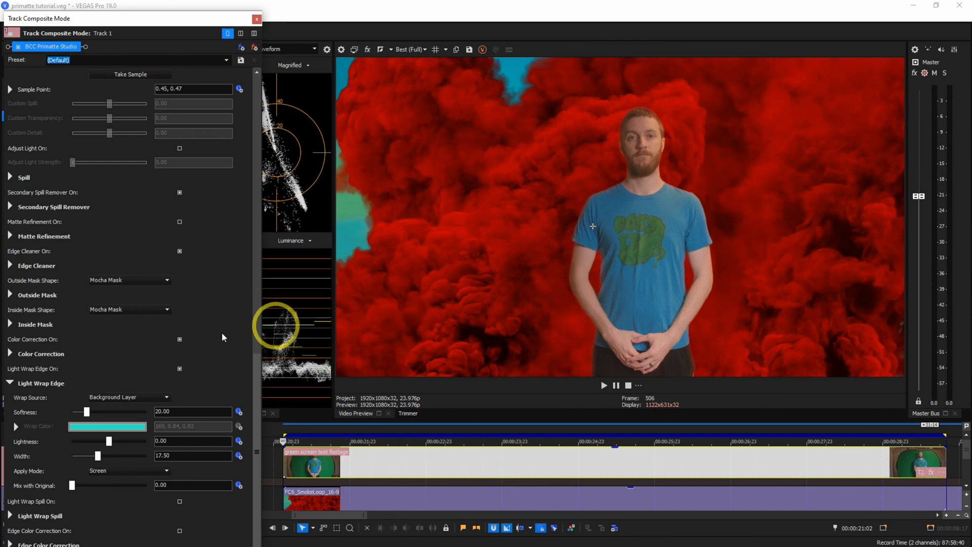
Collapse Light Wrap Edge, enable Light Wrap Spill with its parameters expanded, and set its wrap source to Solid Color
{"action": "left_click", "coordinate": [10, 383]}
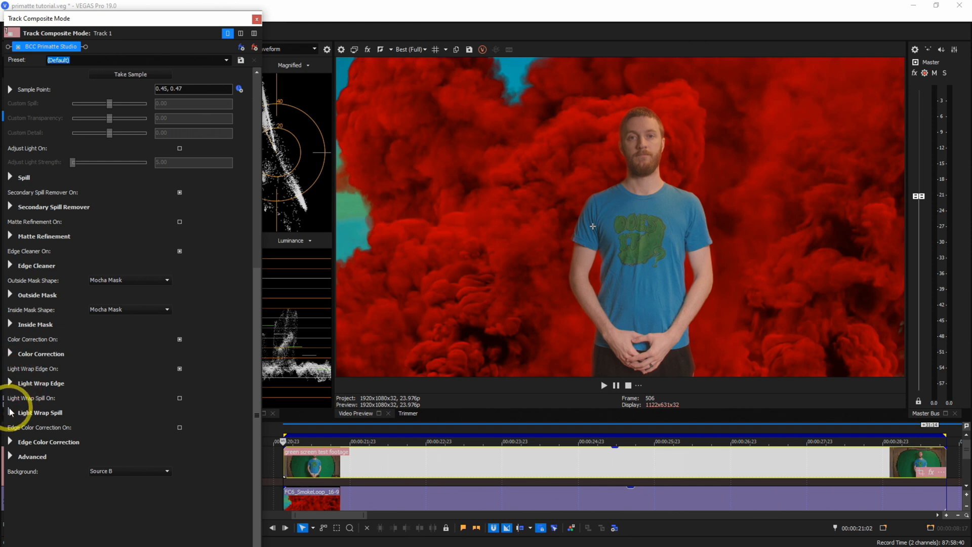
{"action": "left_click", "coordinate": [11, 412]}
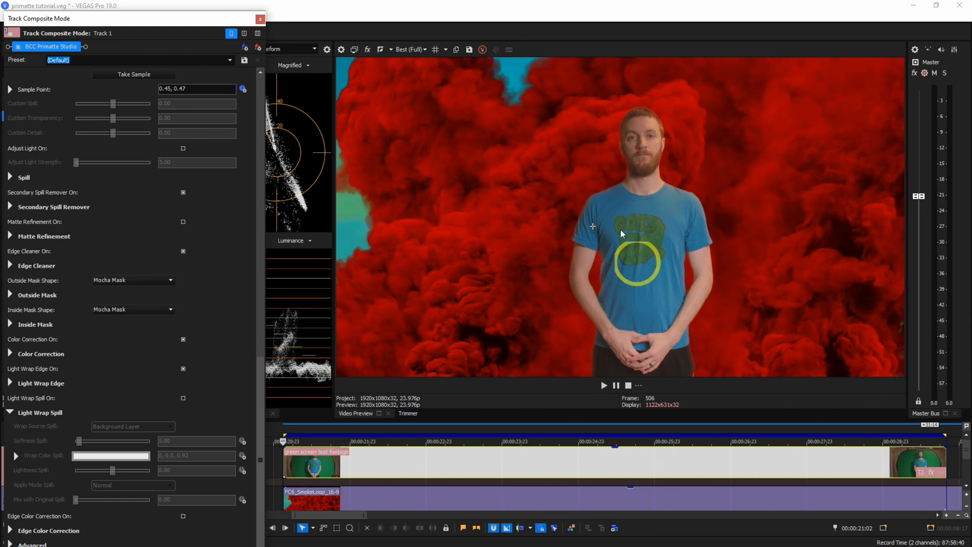
{"action": "left_click", "coordinate": [183, 399]}
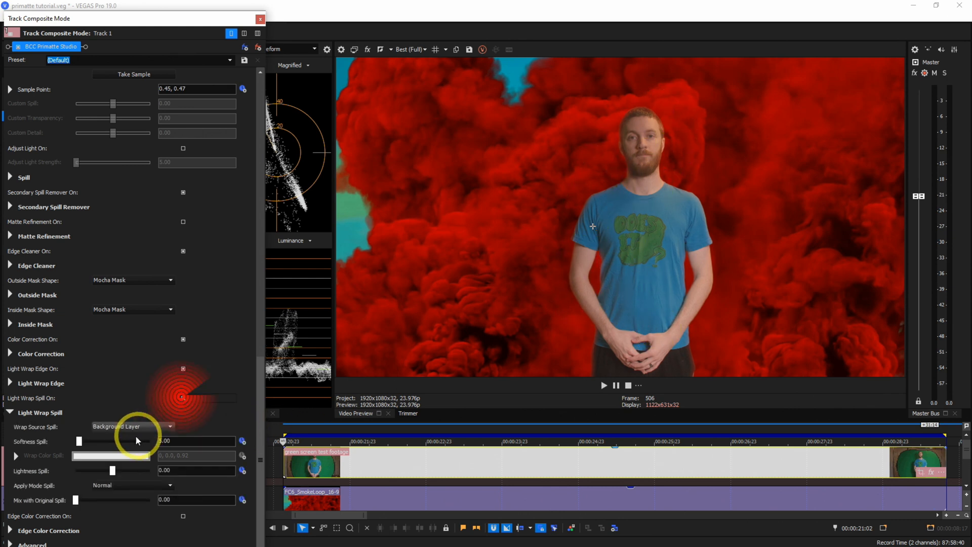
{"action": "left_click", "coordinate": [107, 427]}
{"action": "left_click", "coordinate": [105, 443]}
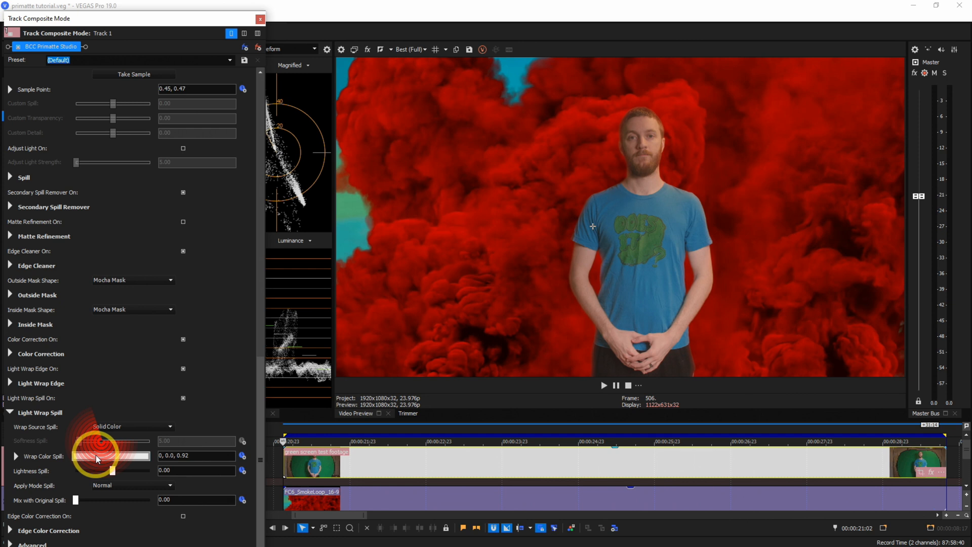
Set the Light Wrap Spill color to bright green, 103, 0.83, 1.0
{"action": "left_click", "coordinate": [96, 456]}
{"action": "left_click", "coordinate": [70, 434]}
{"action": "left_click", "coordinate": [74, 463]}
{"action": "left_click_drag", "start_coordinate": [101, 453], "coordinate": [53, 462]}
{"action": "left_click_drag", "start_coordinate": [144, 452], "coordinate": [146, 439]}
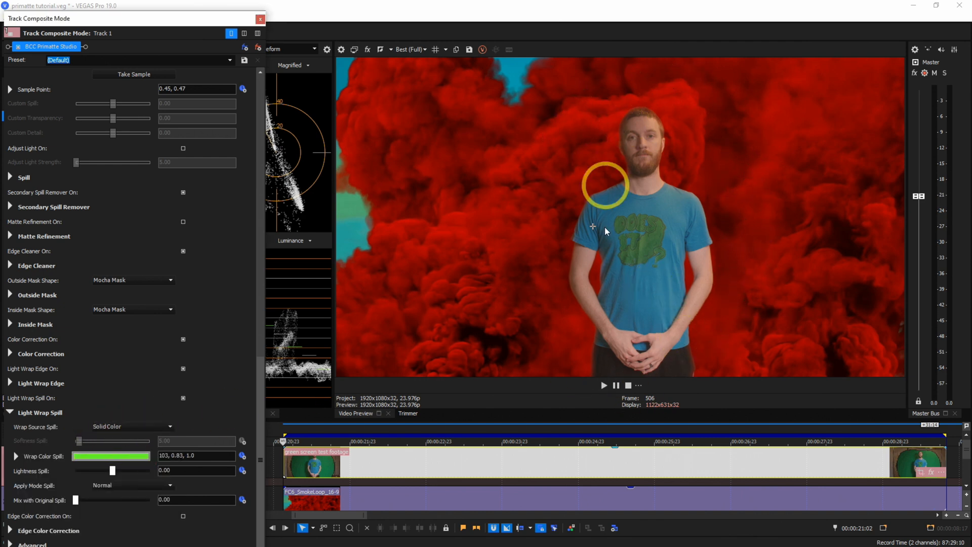
Raise the Light Wrap Spill's Lightness to 100 and set its apply mode to Lighten
{"action": "left_click_drag", "start_coordinate": [112, 471], "coordinate": [250, 446]}
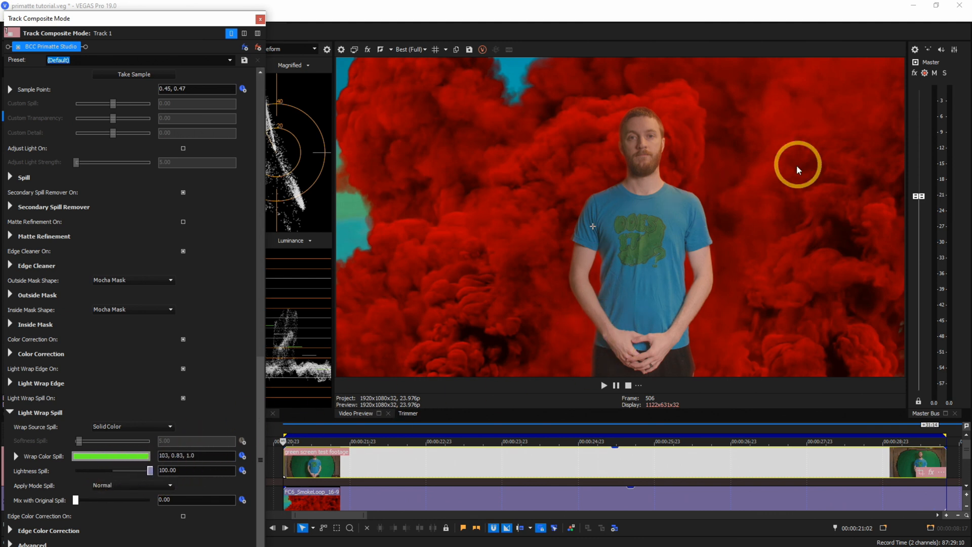
{"action": "mouse_move", "coordinate": [148, 470]}
{"action": "left_mouse_down"}
{"action": "mouse_move", "coordinate": [31, 476]}
{"action": "mouse_move", "coordinate": [151, 475]}
{"action": "left_mouse_up"}
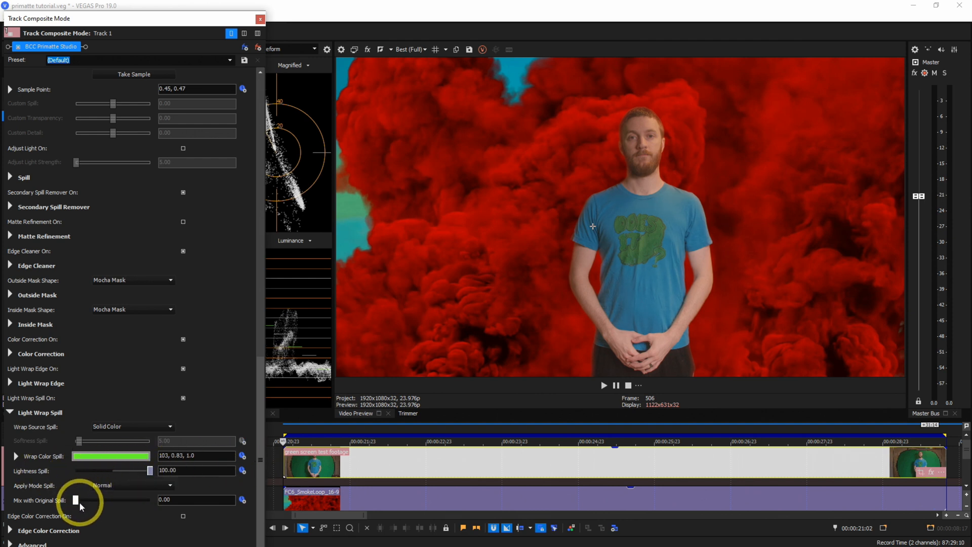
{"action": "left_click", "coordinate": [123, 486]}
{"action": "left_click", "coordinate": [113, 312]}
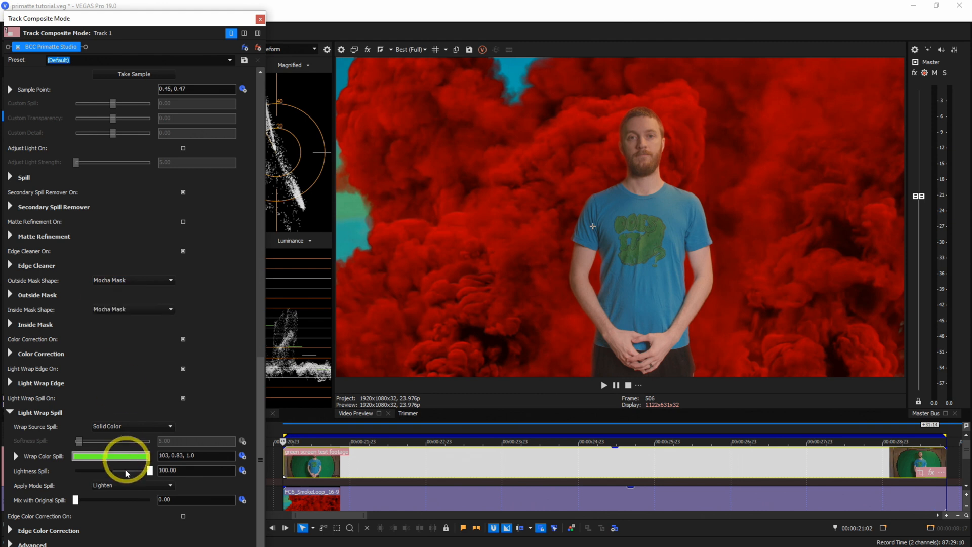
Try the Screen, Darker, Add, Saturation, Lightness and Color apply modes on the Light Wrap Spill
{"action": "scroll", "coordinate": [128, 483], "scroll_direction": "down", "scroll_amount": 1}
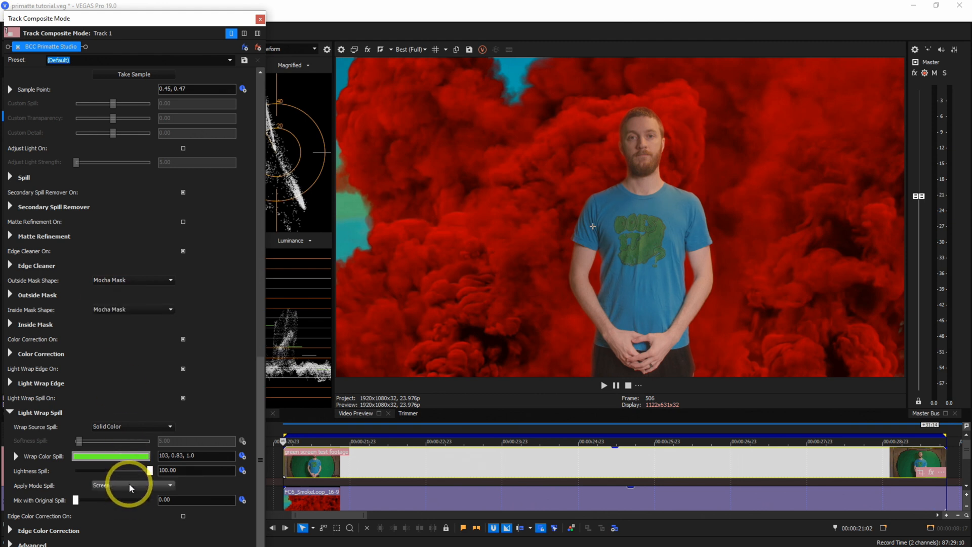
{"action": "scroll", "coordinate": [128, 483], "scroll_direction": "down", "scroll_amount": 1}
{"action": "scroll", "coordinate": [128, 486], "scroll_direction": "down", "scroll_amount": 1}
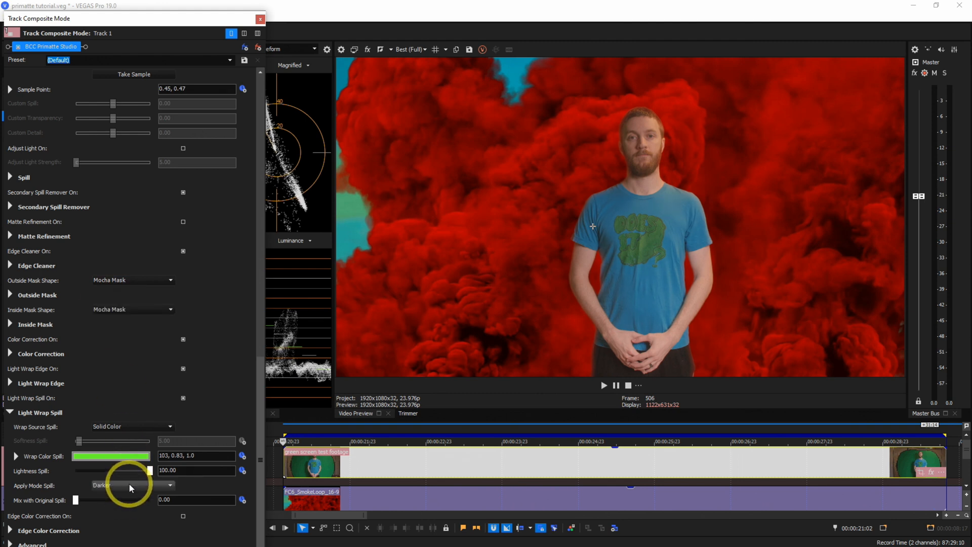
{"action": "scroll", "coordinate": [129, 483], "scroll_direction": "down", "scroll_amount": 1}
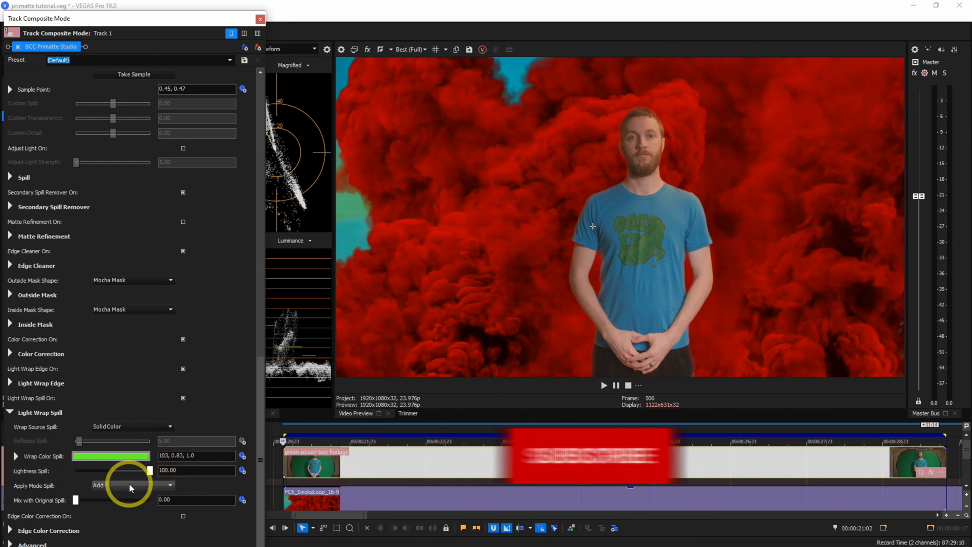
{"action": "scroll", "coordinate": [129, 483], "scroll_direction": "down", "scroll_amount": 1}
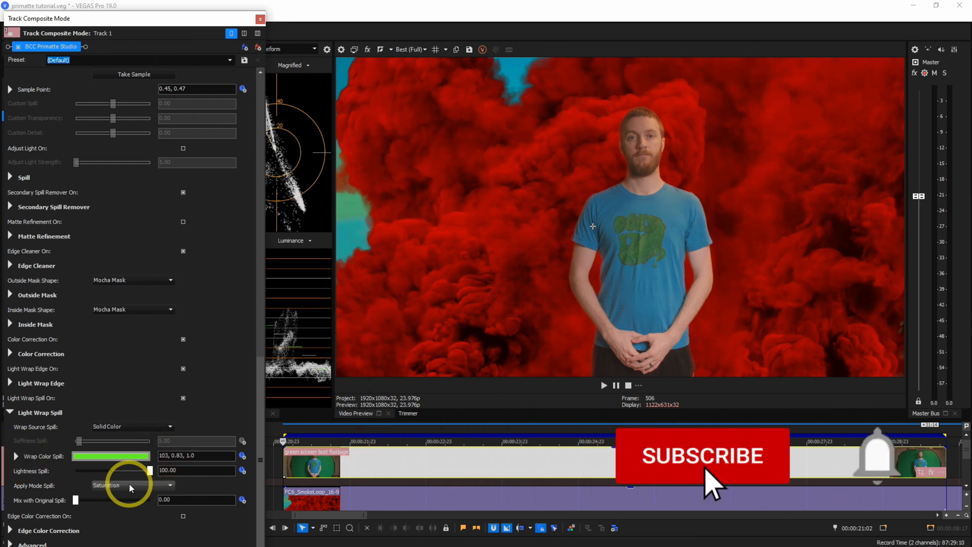
{"action": "scroll", "coordinate": [130, 486], "scroll_direction": "down", "scroll_amount": 1}
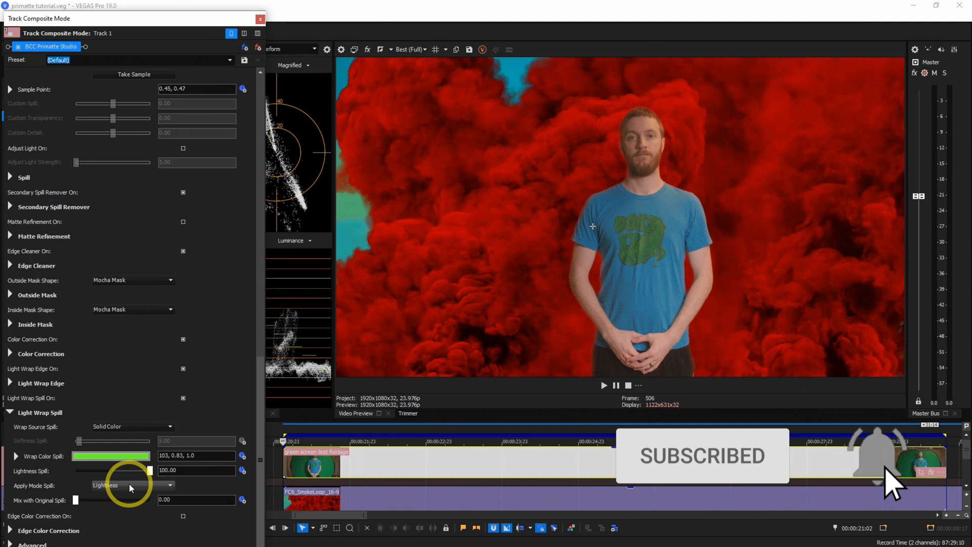
{"action": "scroll", "coordinate": [129, 483], "scroll_direction": "up", "scroll_amount": 1}
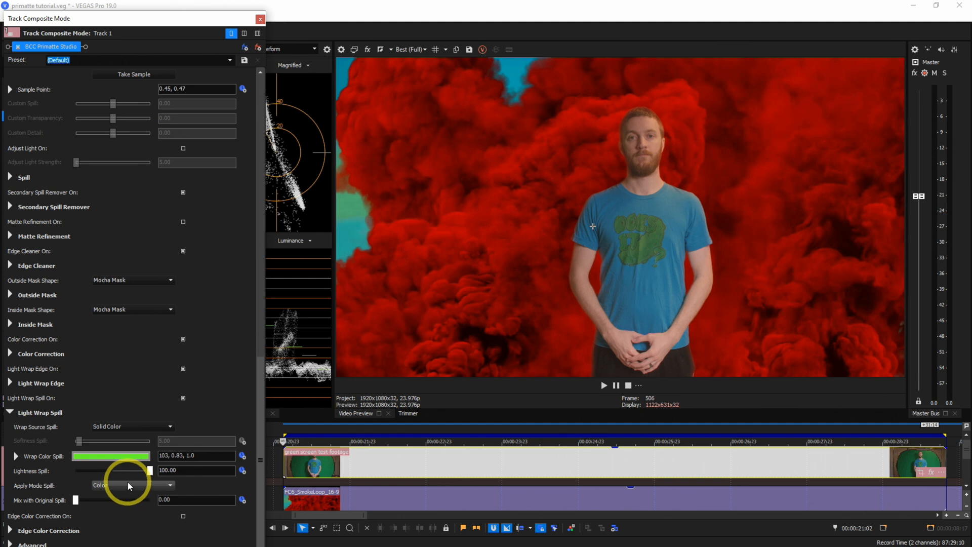
Set the Light Wrap Spill's wrap source to Background Layer and its apply mode to Normal
{"action": "left_click", "coordinate": [108, 426]}
{"action": "left_click", "coordinate": [104, 436]}
{"action": "left_click", "coordinate": [124, 485]}
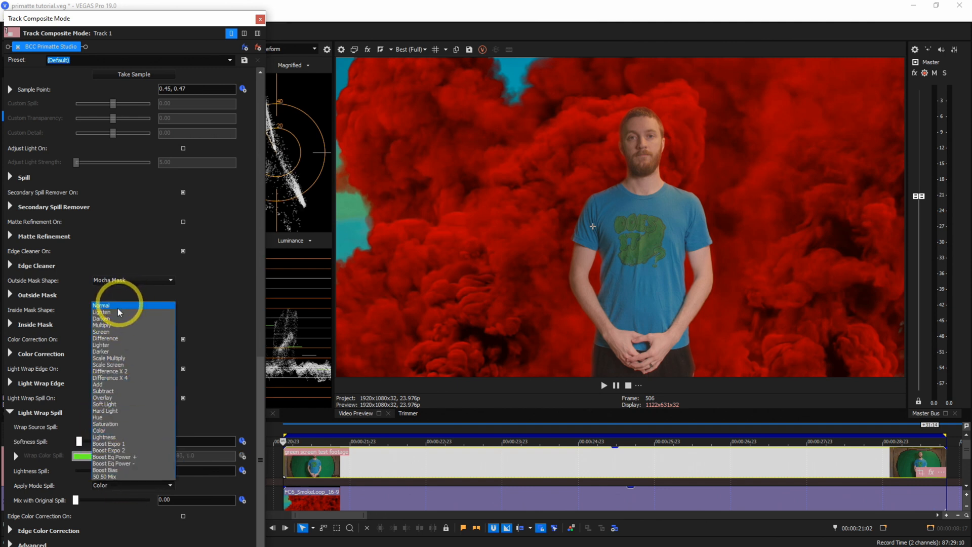
{"action": "left_click", "coordinate": [111, 427]}
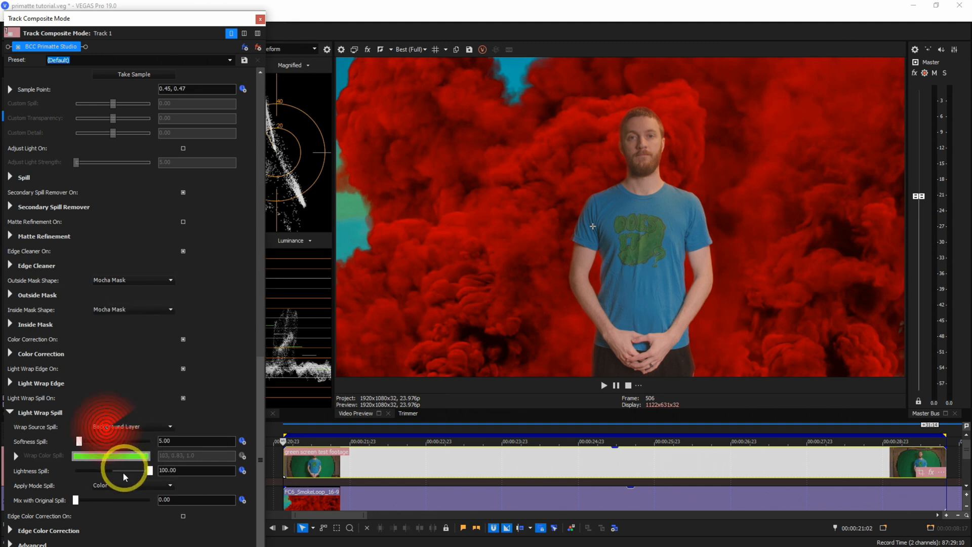
{"action": "left_click", "coordinate": [120, 485]}
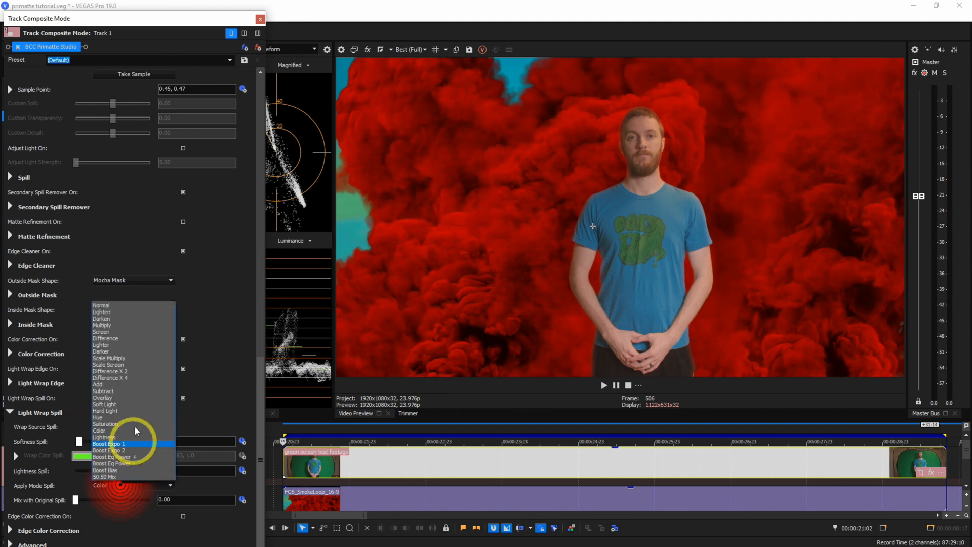
{"action": "left_click", "coordinate": [117, 306]}
Lower the Light Wrap Spill's lightness to about 20 and collapse its parameter group
{"action": "left_click", "coordinate": [150, 471]}
{"action": "left_click_drag", "start_coordinate": [150, 471], "coordinate": [117, 473]}
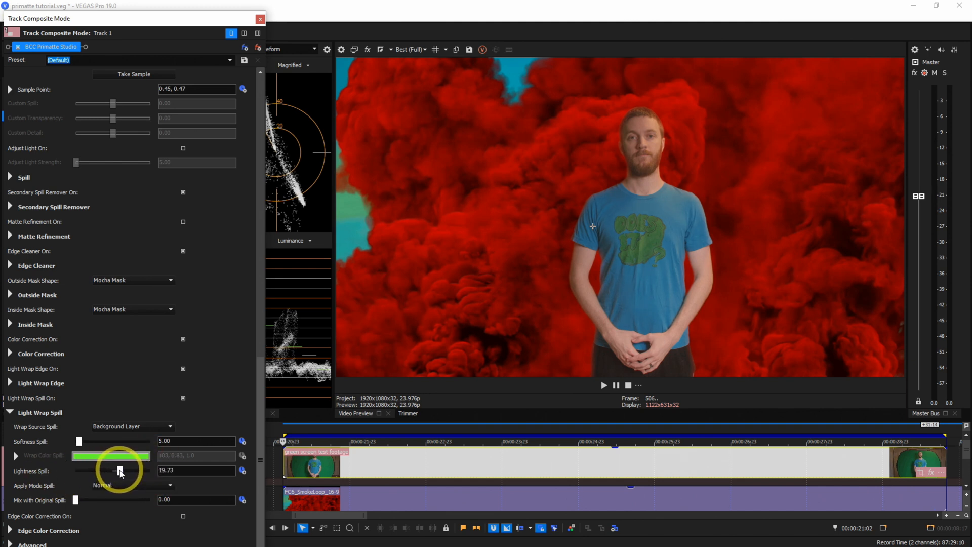
{"action": "left_click", "coordinate": [10, 411]}
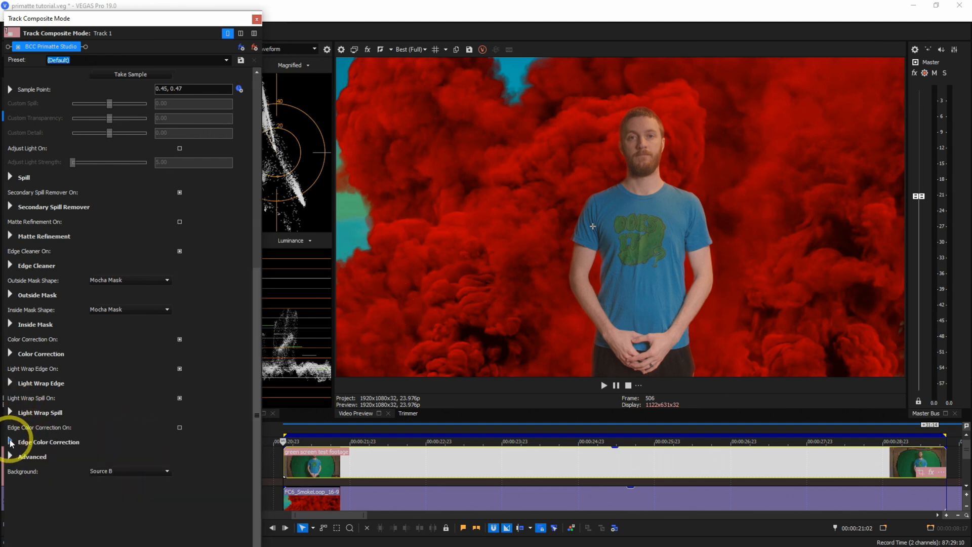
Enable Edge Color Correction and set its edge width to about 14.6 and edge temperature to about 56.5
{"action": "left_click", "coordinate": [10, 442]}
{"action": "scroll", "coordinate": [99, 406], "scroll_direction": "down", "scroll_amount": 1}
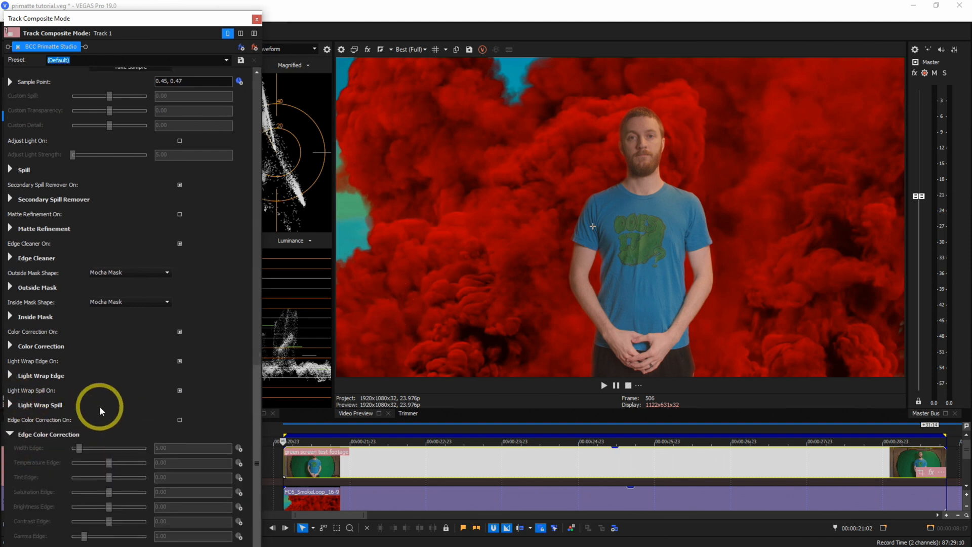
{"action": "left_click", "coordinate": [180, 419]}
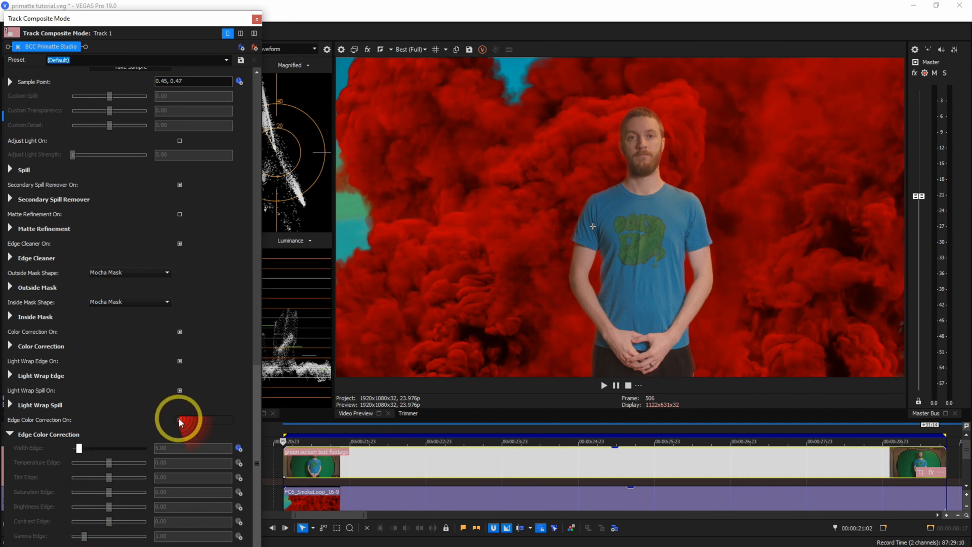
{"action": "left_click_drag", "start_coordinate": [78, 448], "coordinate": [209, 460]}
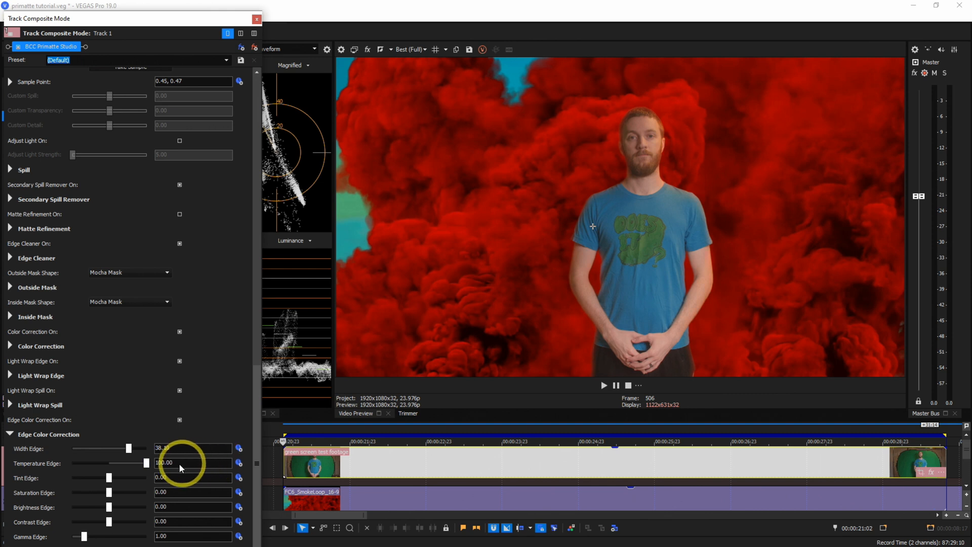
{"action": "left_click_drag", "start_coordinate": [88, 476], "coordinate": [59, 454]}
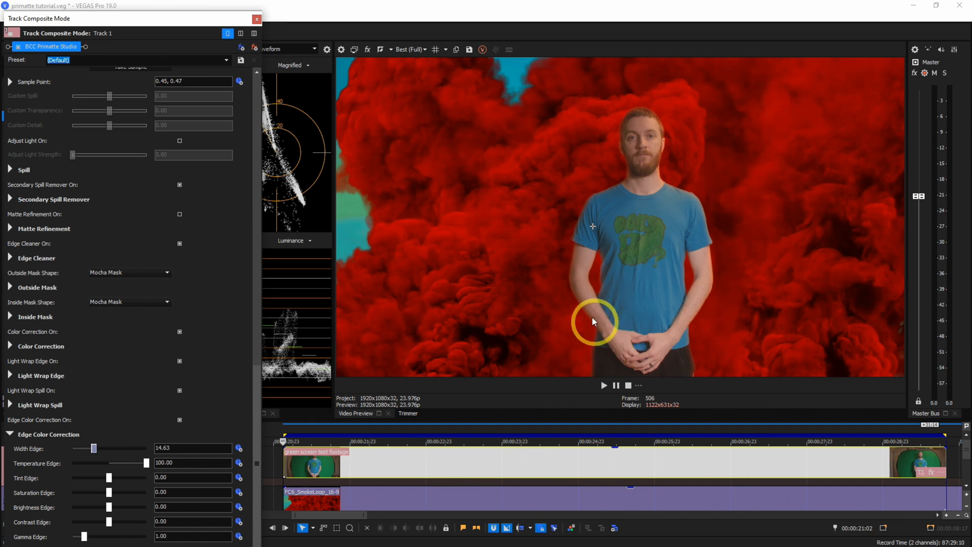
{"action": "left_click_drag", "start_coordinate": [146, 463], "coordinate": [133, 468]}
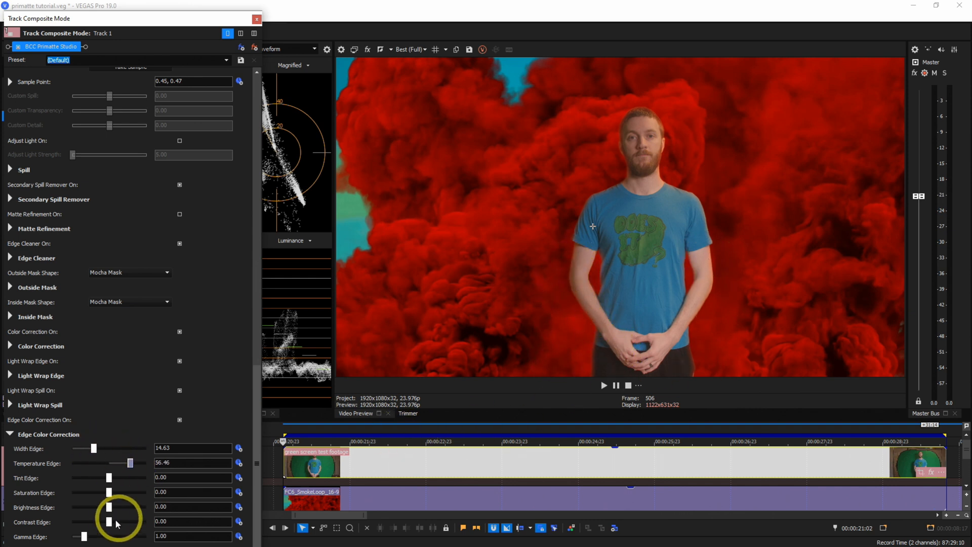
Collapse Edge Color Correction and briefly expand the Advanced group to review its grain reduction and hybrid options
{"action": "left_click", "coordinate": [10, 434]}
{"action": "left_click", "coordinate": [18, 450]}
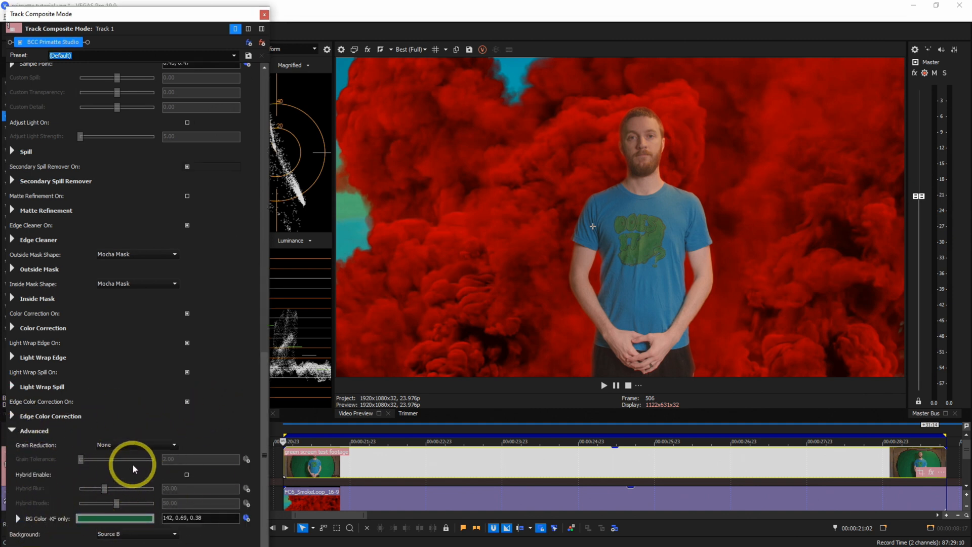
{"action": "left_click", "coordinate": [11, 431]}
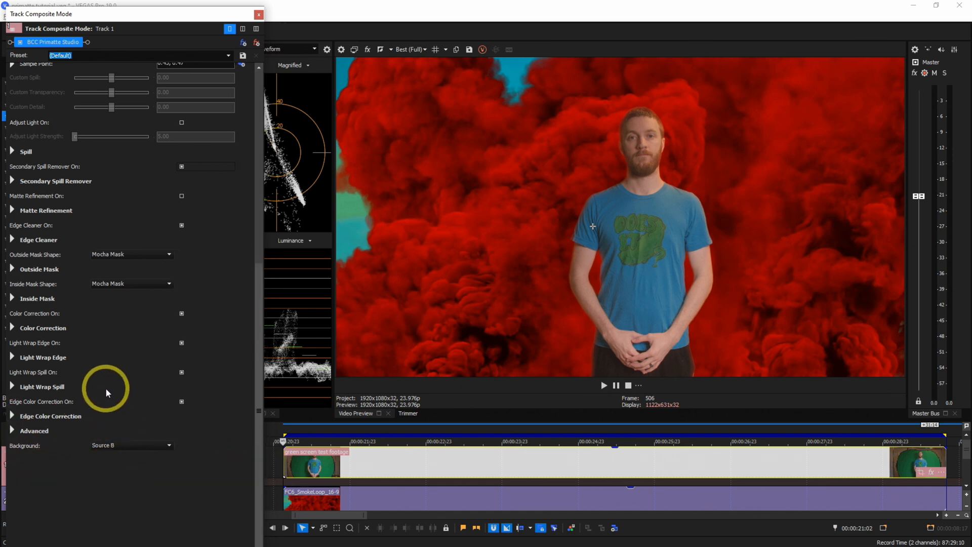
Enable Matte Refinement with Soften Matte at 2, and switch the refinement off and on to compare the edges
{"action": "left_click", "coordinate": [13, 209]}
{"action": "left_click", "coordinate": [181, 196]}
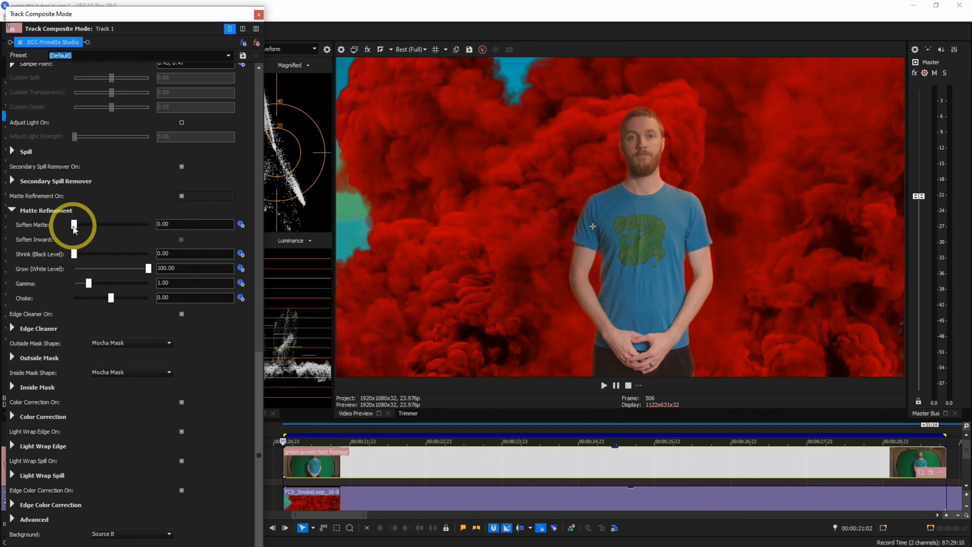
{"action": "left_click_drag", "start_coordinate": [75, 229], "coordinate": [112, 226]}
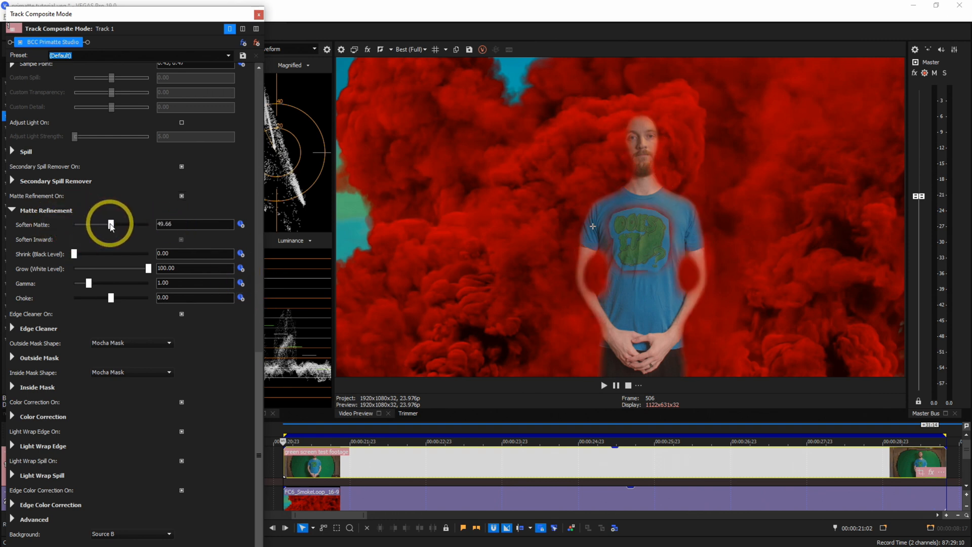
{"action": "left_click_drag", "start_coordinate": [111, 226], "coordinate": [85, 228]}
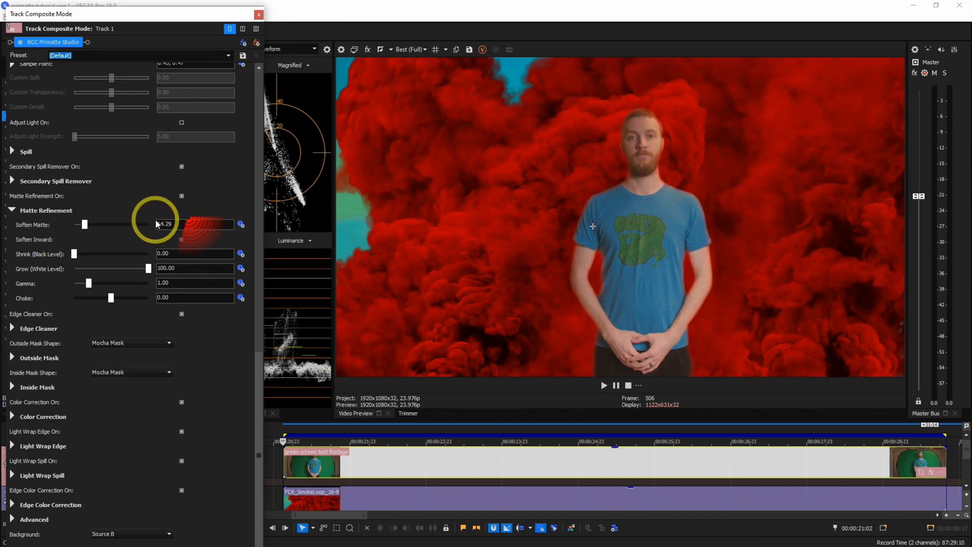
{"action": "type", "text": "2"}
{"action": "key", "text": "Return"}
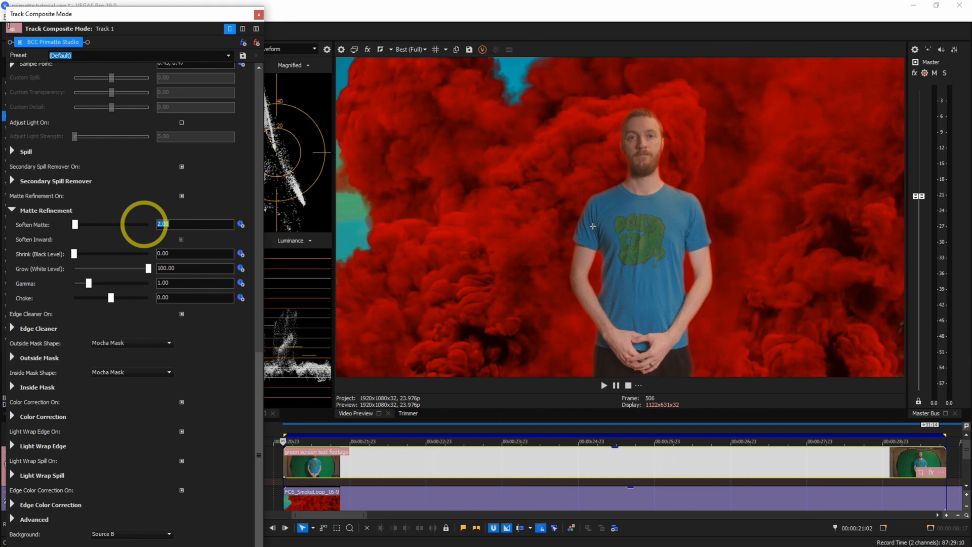
{"action": "left_click", "coordinate": [181, 196]}
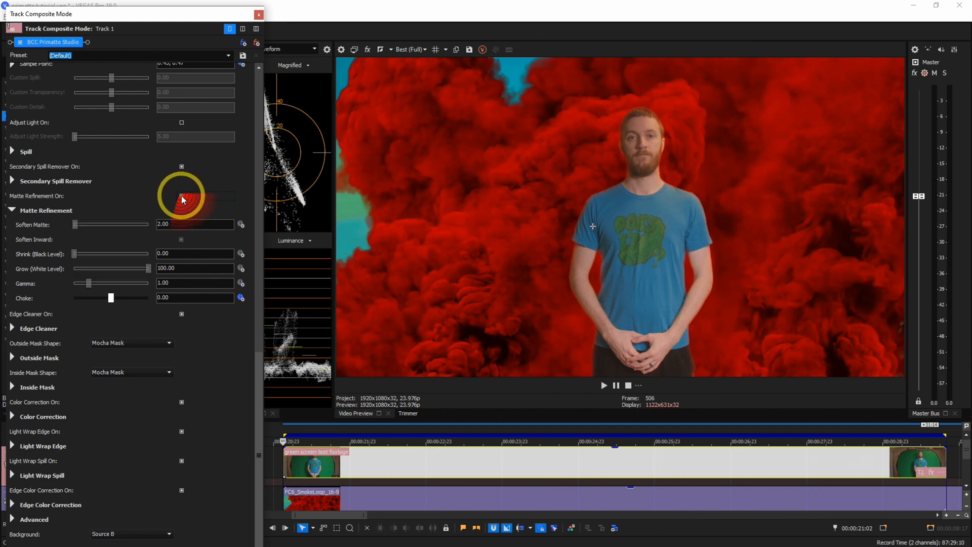
{"action": "left_click", "coordinate": [182, 196]}
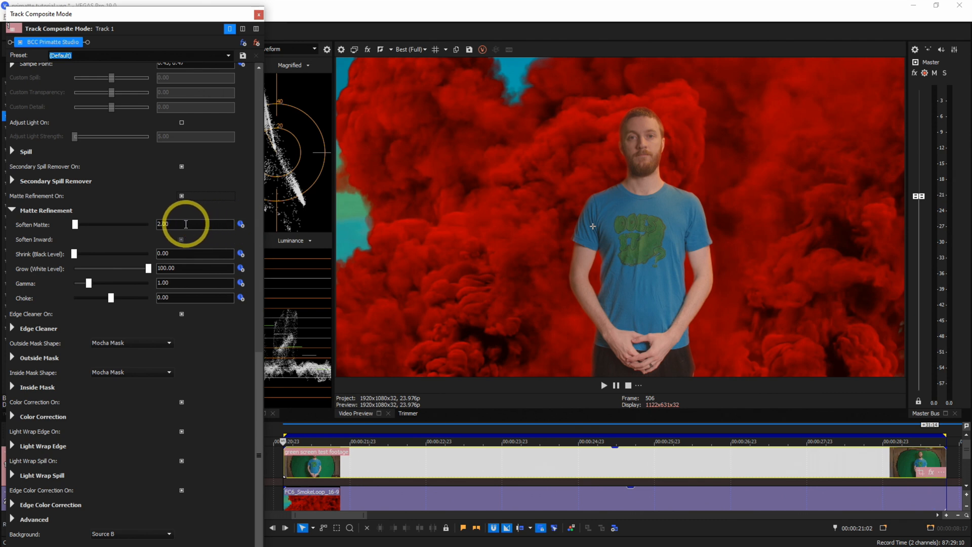
Try a Soften Matte of 4 and a higher Shrink (Black Level), resetting the shrink to its default
{"action": "left_click_drag", "start_coordinate": [188, 224], "coordinate": [130, 217]}
{"action": "type", "text": "4"}
{"action": "key", "text": "Return"}
{"action": "left_click_drag", "start_coordinate": [75, 255], "coordinate": [99, 254]}
{"action": "double_click", "coordinate": [100, 254]}
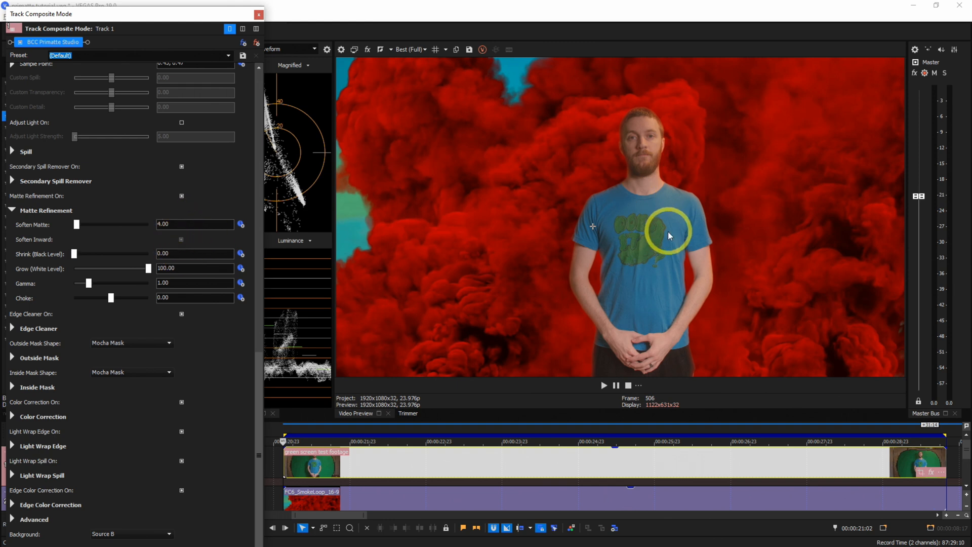
Set Soften Matte back to 2 and collapse the Matte Refinement group
{"action": "left_click", "coordinate": [177, 223]}
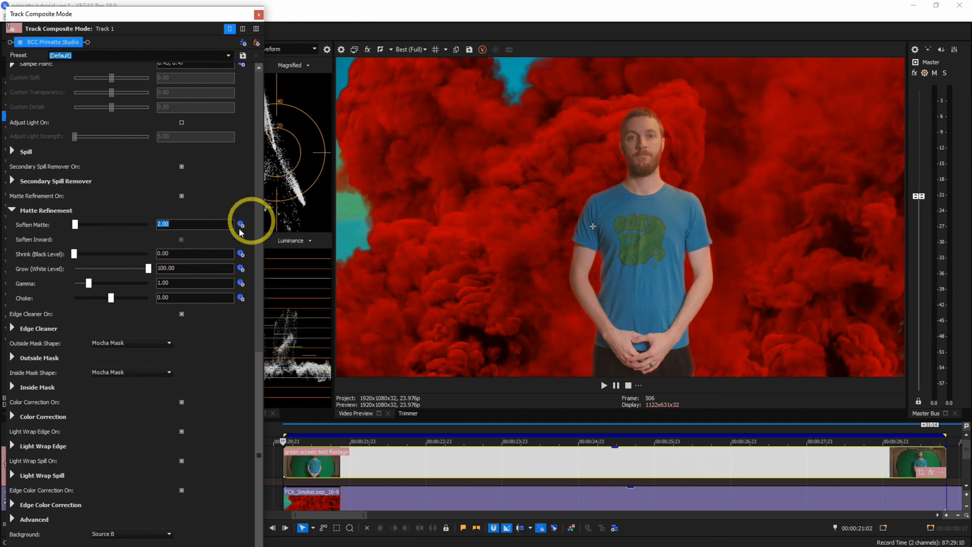
{"action": "left_click", "coordinate": [12, 210]}
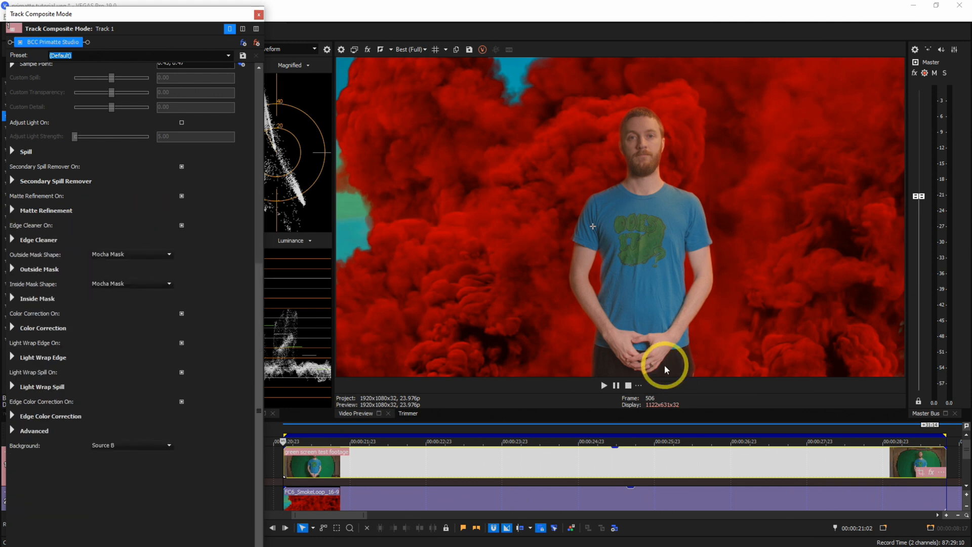
Check the key on the frames with moving arms, at 00:00:26:17 and 00:00:27:17 on the timeline
{"action": "left_click", "coordinate": [311, 465]}
{"action": "left_click", "coordinate": [331, 465]}
{"action": "left_click_drag", "start_coordinate": [331, 465], "coordinate": [711, 434]}
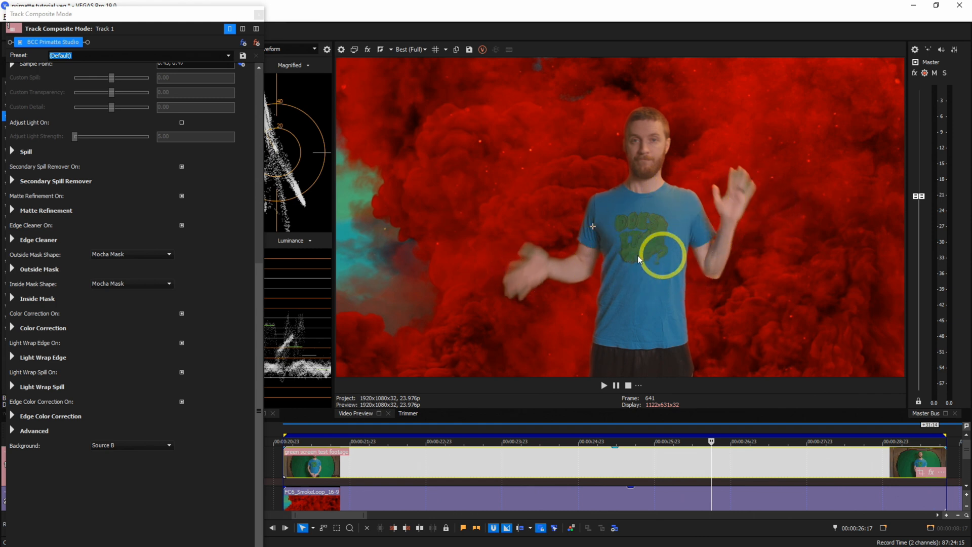
{"action": "left_click", "coordinate": [725, 462]}
{"action": "left_click_drag", "start_coordinate": [724, 462], "coordinate": [787, 460]}
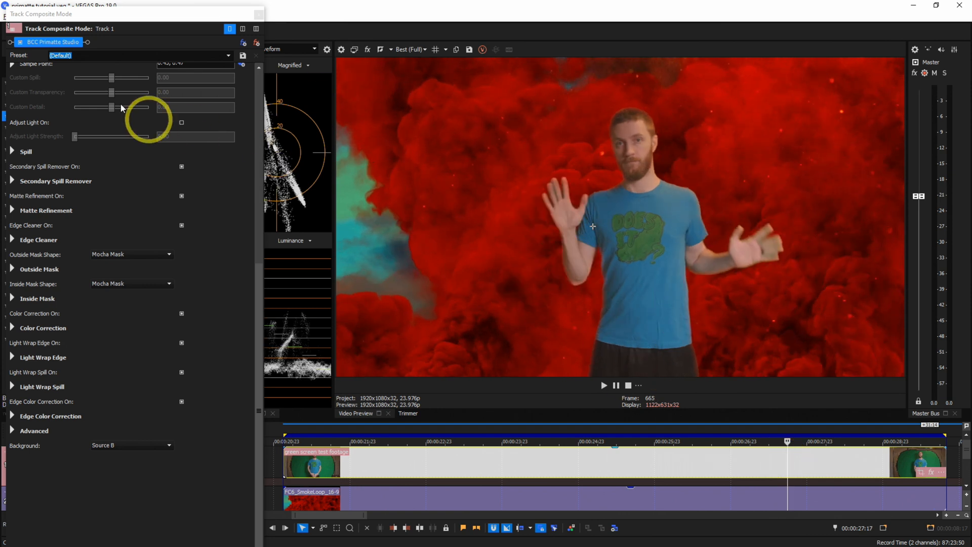
Expand the Compare group and set the compare mode to Side By Side with Source as the left view
{"action": "left_click_drag", "start_coordinate": [261, 273], "coordinate": [257, 65]}
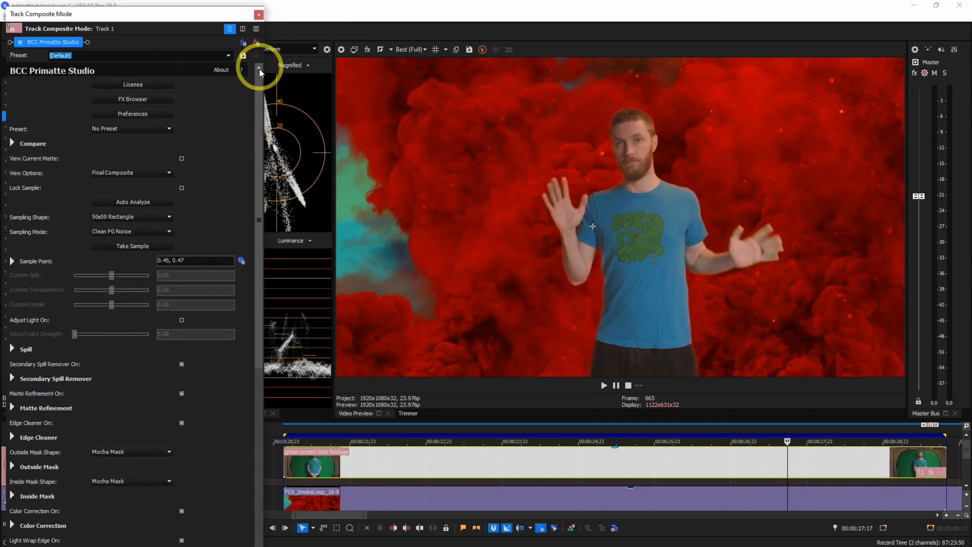
{"action": "left_click", "coordinate": [12, 144]}
{"action": "left_click", "coordinate": [121, 157]}
{"action": "left_click", "coordinate": [121, 174]}
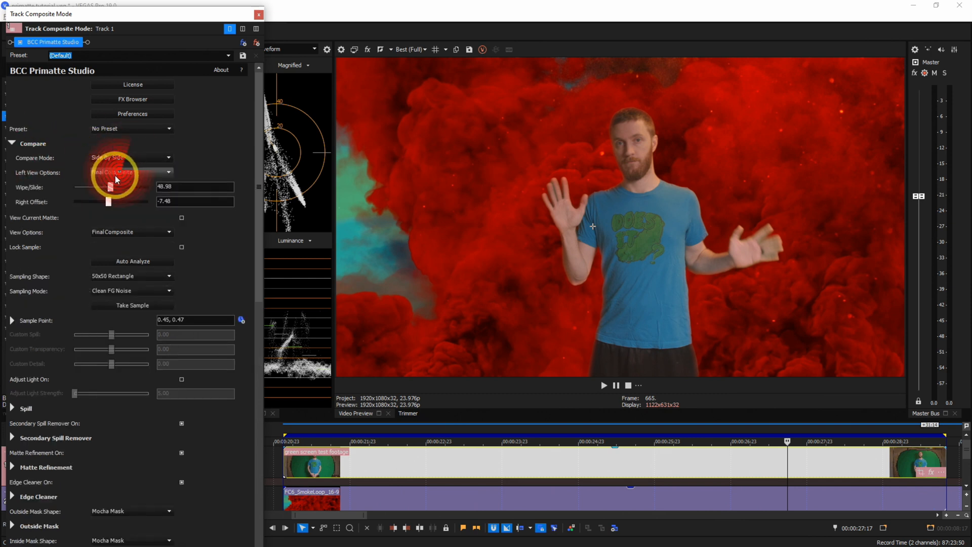
{"action": "left_click", "coordinate": [150, 177]}
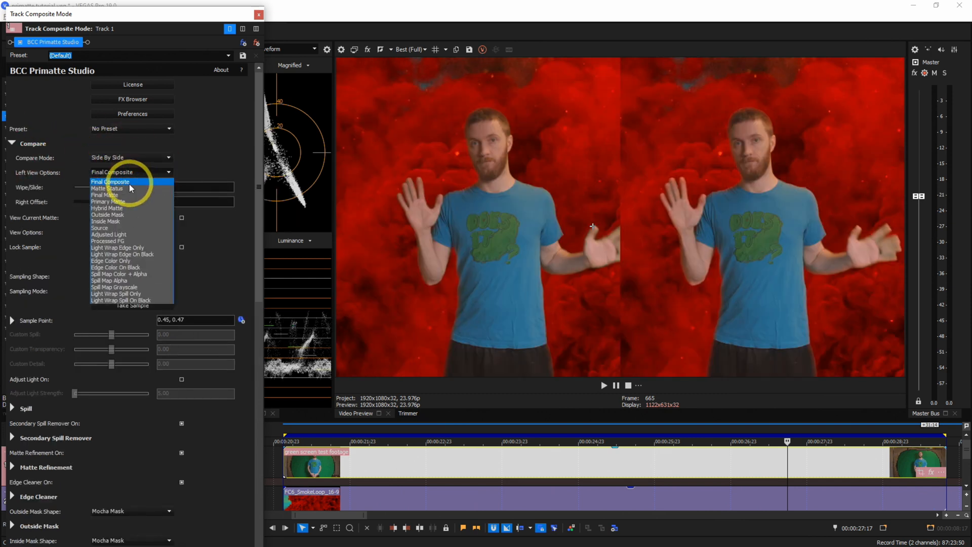
{"action": "left_click", "coordinate": [113, 227]}
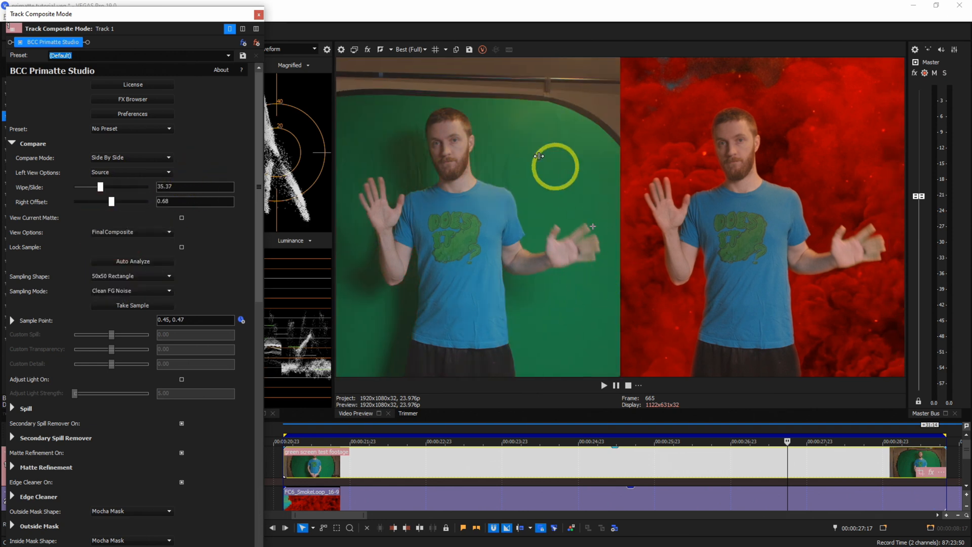